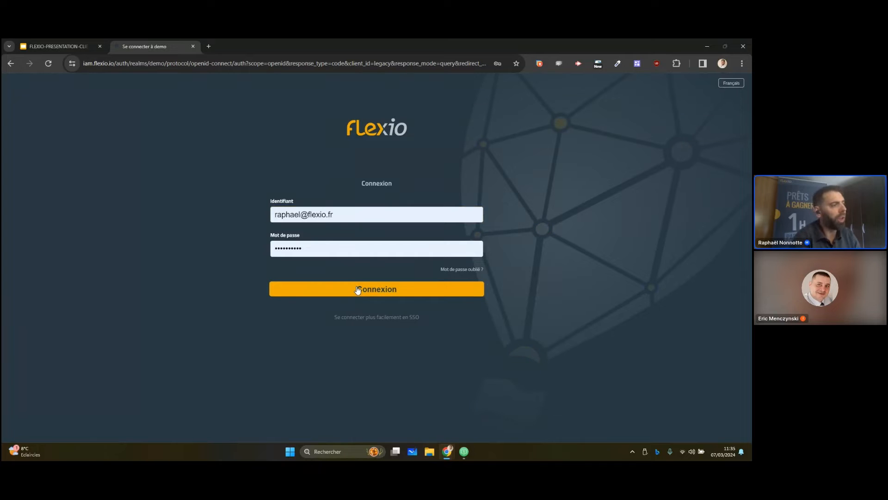
Log in with the prefilled credentials and view the Vue anomalie dashboard
{"action": "left_click", "coordinate": [358, 290]}
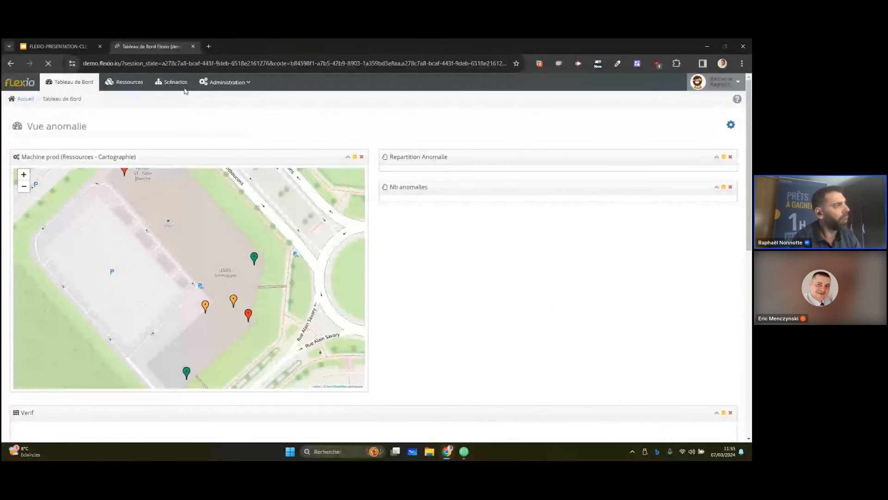
{"action": "scroll", "coordinate": [272, 258], "scroll_direction": "down", "scroll_amount": 1}
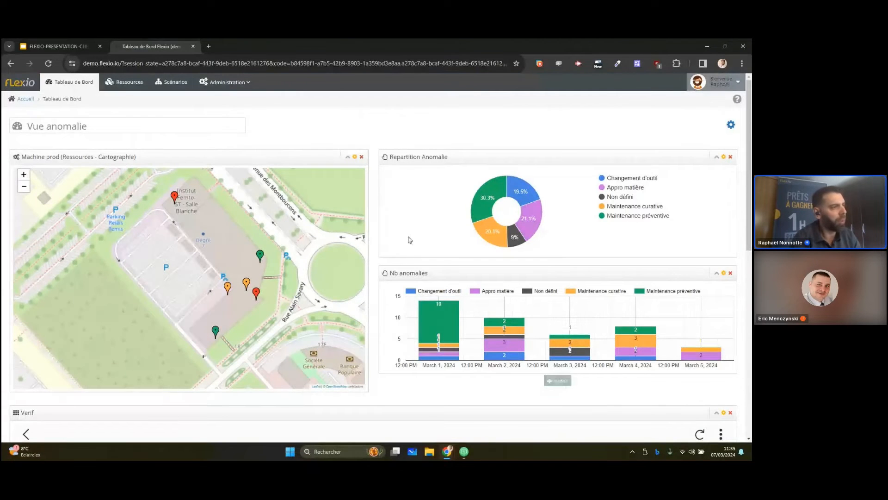
{"action": "mouse_move", "coordinate": [746, 182]}
{"action": "left_mouse_down"}
{"action": "mouse_move", "coordinate": [746, 305]}
{"action": "mouse_move", "coordinate": [746, 181]}
{"action": "left_mouse_up"}
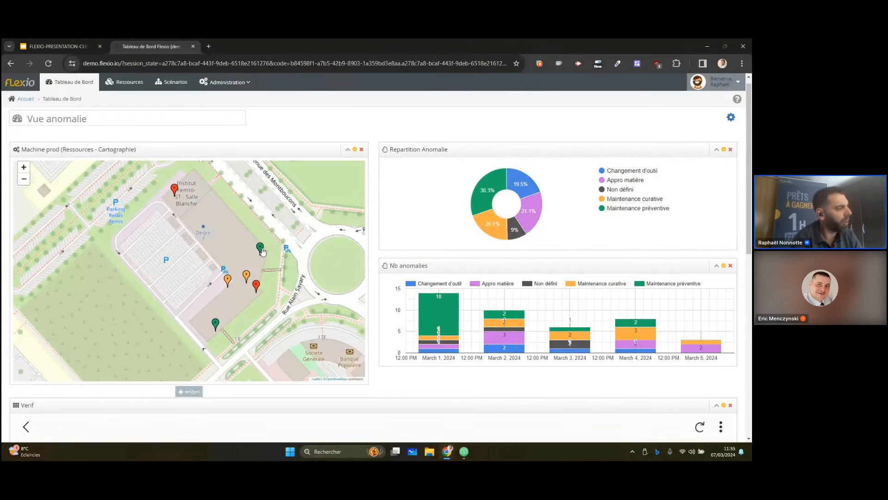
Examine the machine markers on the Machine prod map and the Repartition Anomalie and Nb anomalies charts
{"action": "left_click", "coordinate": [247, 276]}
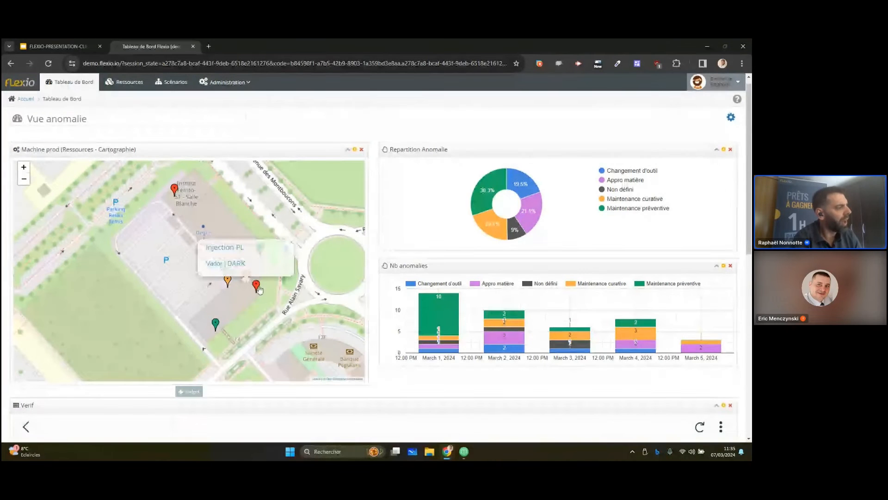
{"action": "left_click", "coordinate": [174, 189]}
{"action": "left_click", "coordinate": [273, 234]}
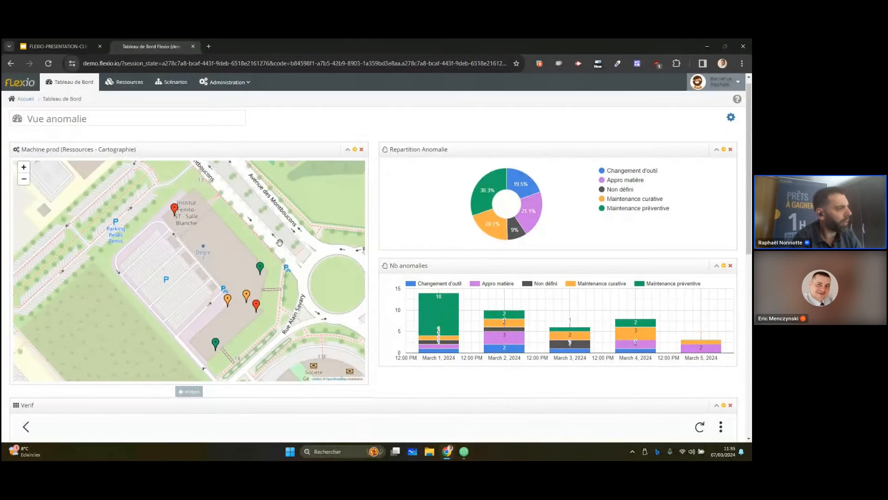
{"action": "mouse_move", "coordinate": [485, 201]}
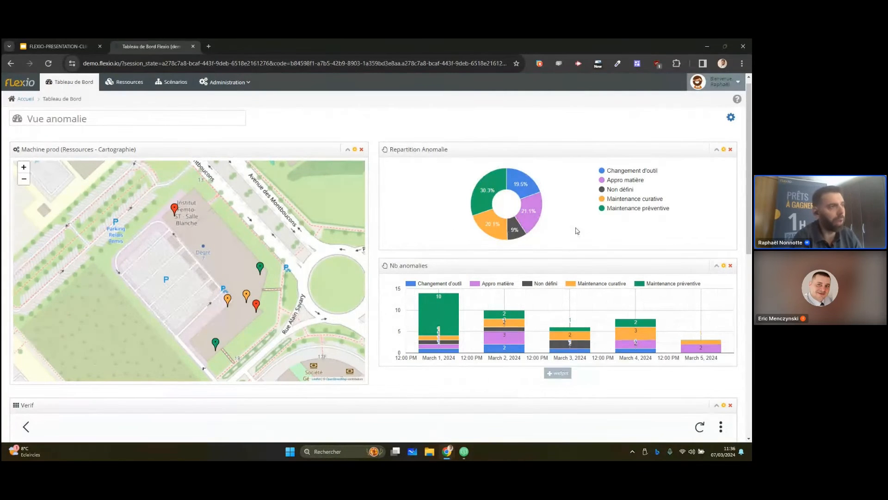
{"action": "mouse_move", "coordinate": [511, 325]}
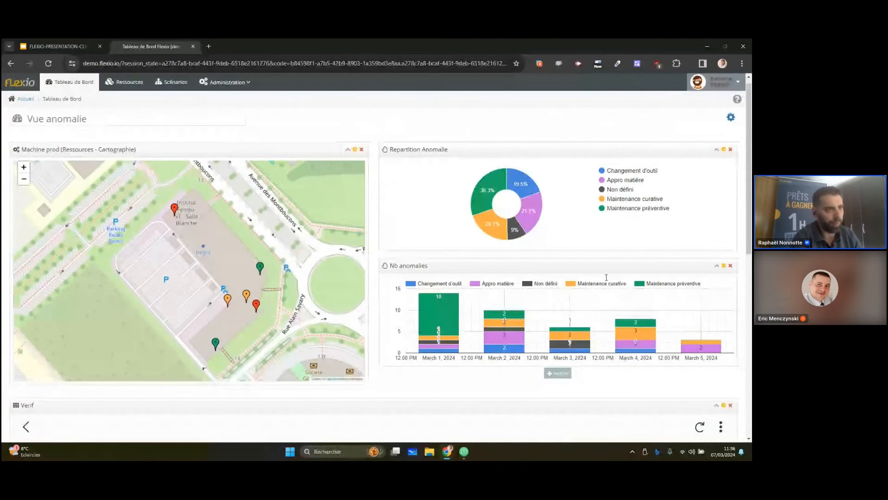
{"action": "left_click_drag", "start_coordinate": [751, 218], "coordinate": [744, 192]}
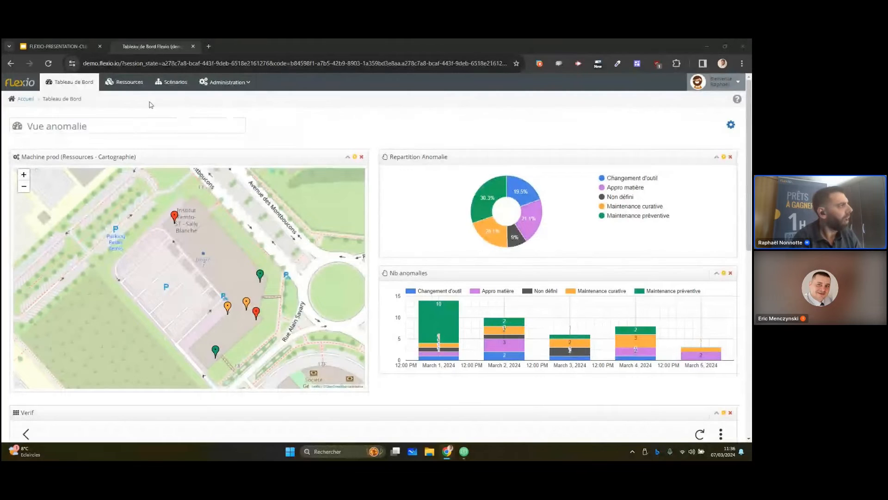
Search the resources for "machin" and open the Machine prod resource
{"action": "left_click", "coordinate": [124, 82]}
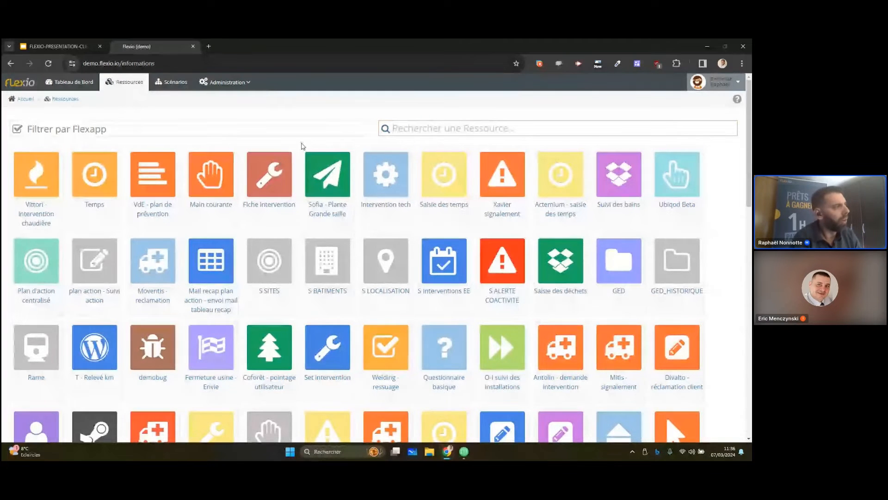
{"action": "left_click", "coordinate": [422, 132]}
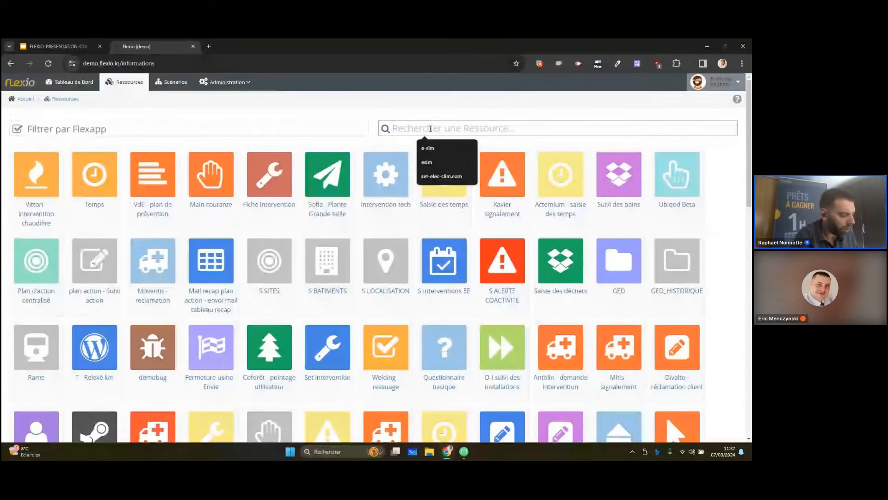
{"action": "type", "text": "mach"}
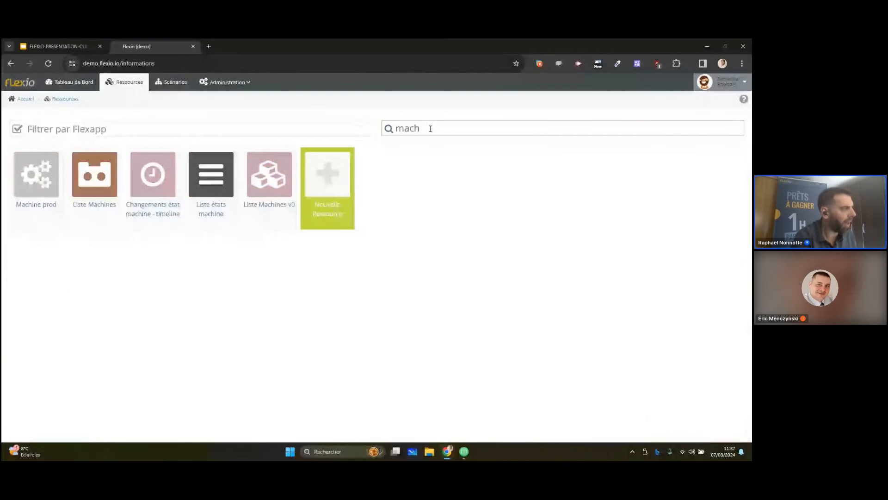
{"action": "type", "text": "hi"}
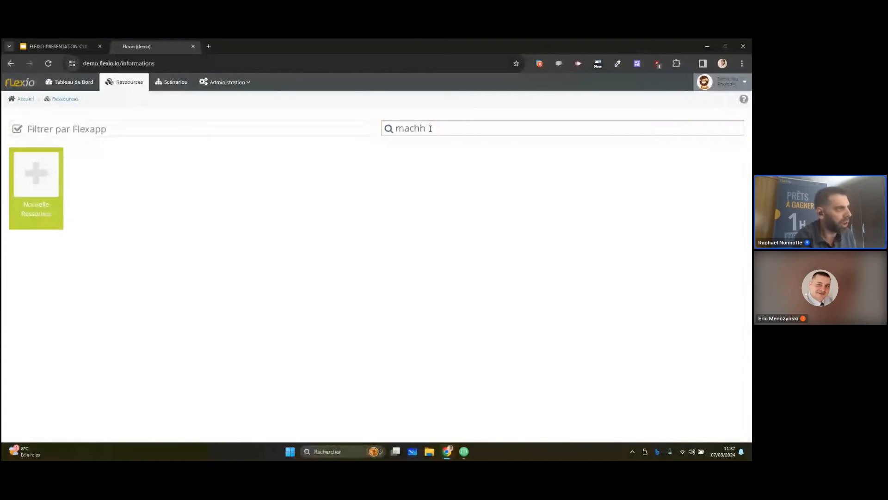
{"action": "key", "text": "BackSpace"}
{"action": "type", "text": "n"}
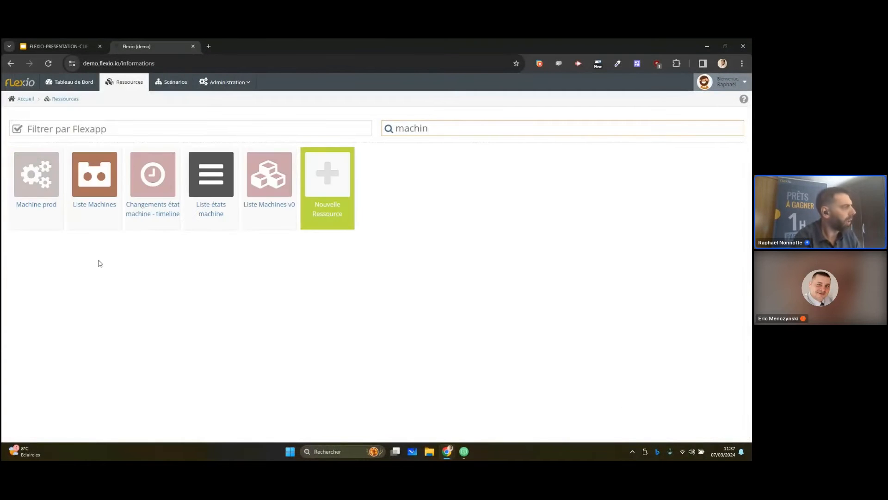
{"action": "left_click", "coordinate": [49, 188]}
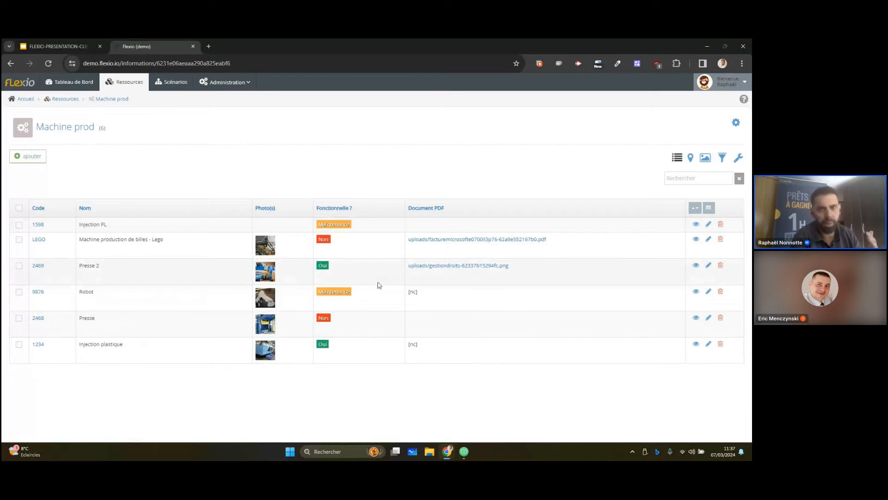
Return to the full resource list and clear its search filter
{"action": "left_click", "coordinate": [64, 99]}
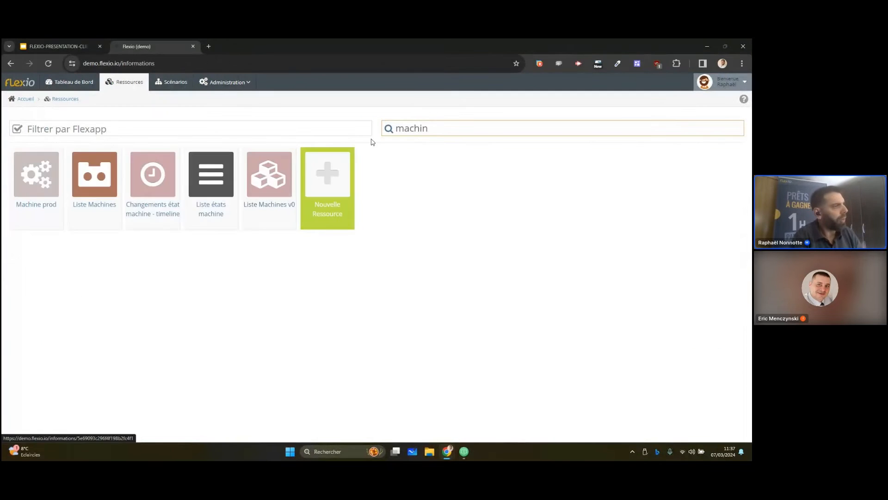
{"action": "key", "text": "BackSpace"}
{"action": "key", "text": "BackSpace"}
{"action": "key", "text": "BackSpace"}
{"action": "key", "text": "BackSpace"}
{"action": "key", "text": "BackSpace"}
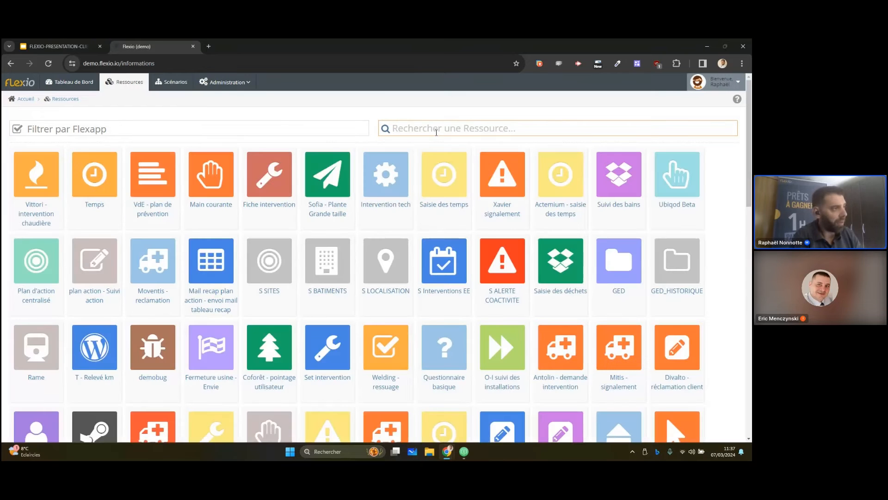
Start a new Flexapp in the Flexapp management and name it "Demo - Imprévu"
{"action": "left_click", "coordinate": [226, 86]}
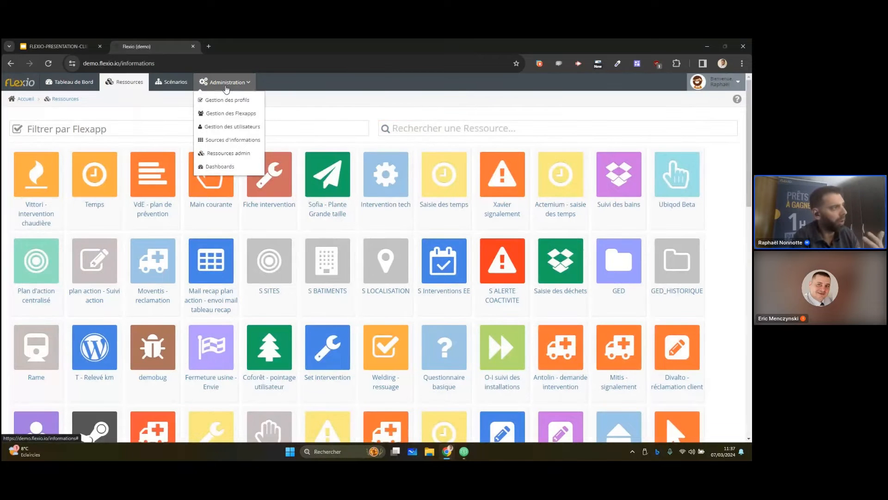
{"action": "left_click", "coordinate": [245, 126]}
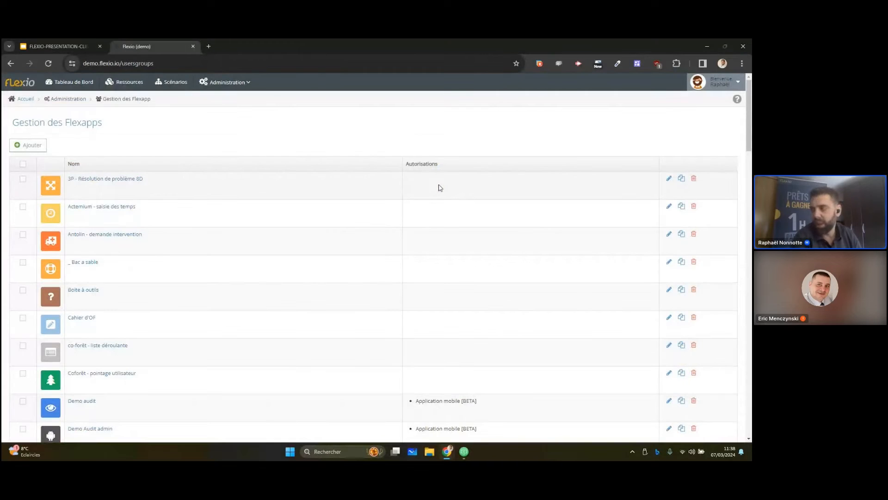
{"action": "left_click", "coordinate": [27, 145]}
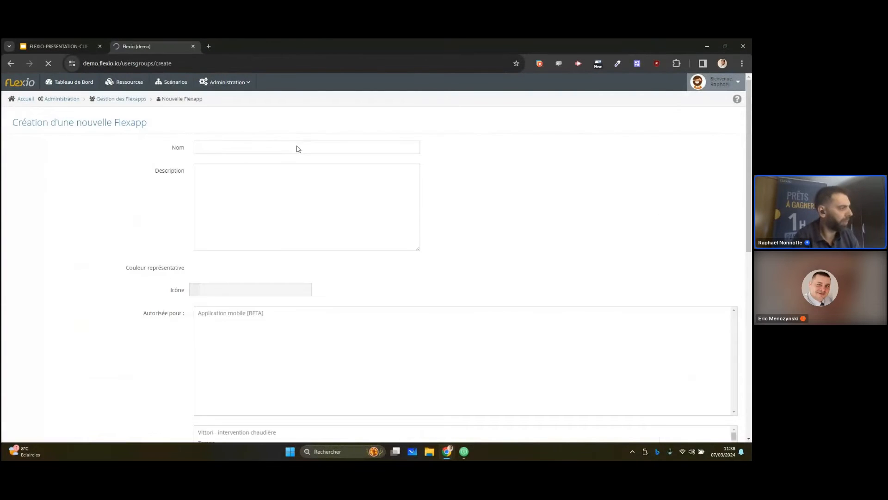
{"action": "left_click", "coordinate": [283, 149]}
{"action": "type", "text": "Demo - "}
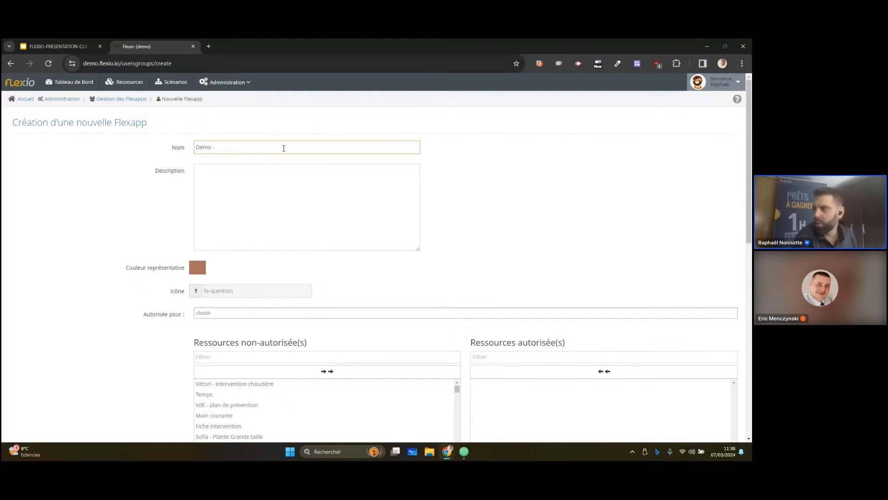
{"action": "type", "text": "Imprévu"}
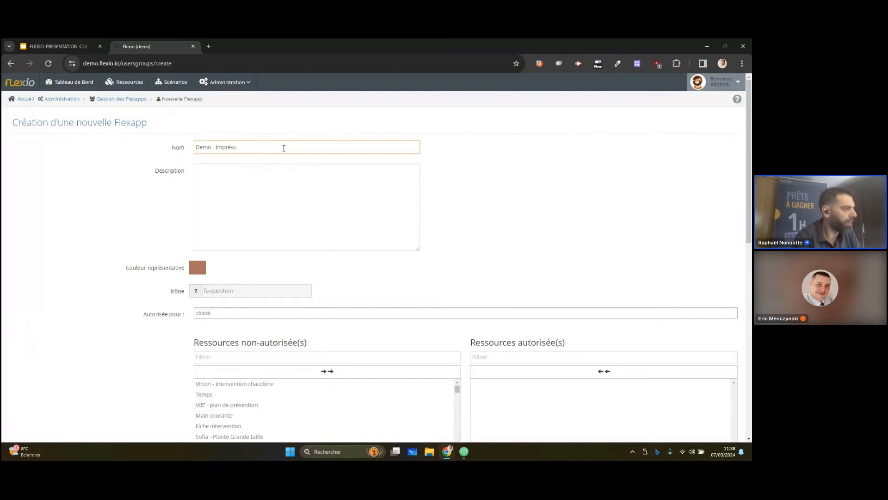
Set the Flexapp's representative colour to orange and its icon to fa-warning
{"action": "left_click", "coordinate": [199, 271]}
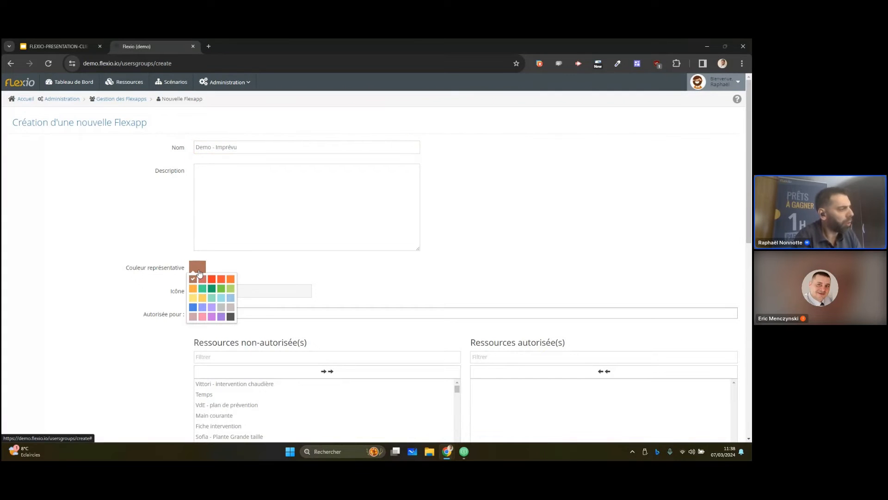
{"action": "left_click", "coordinate": [232, 283]}
{"action": "left_click", "coordinate": [244, 290]}
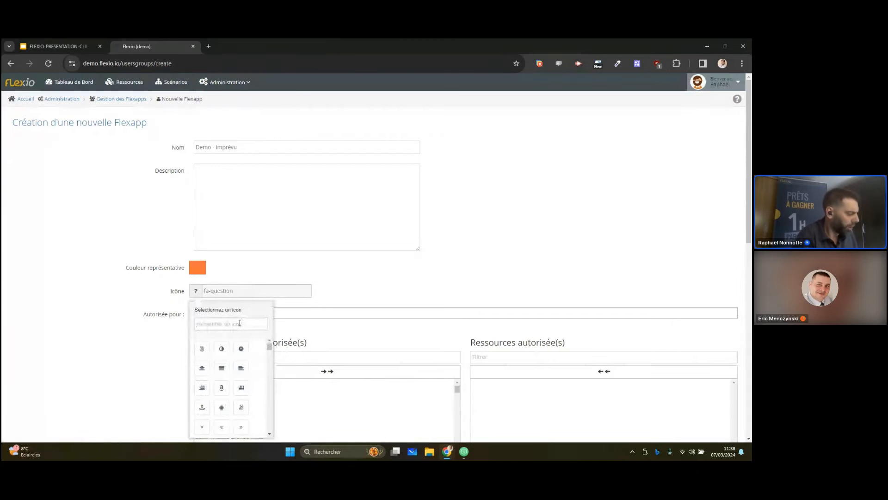
{"action": "type", "text": "war"}
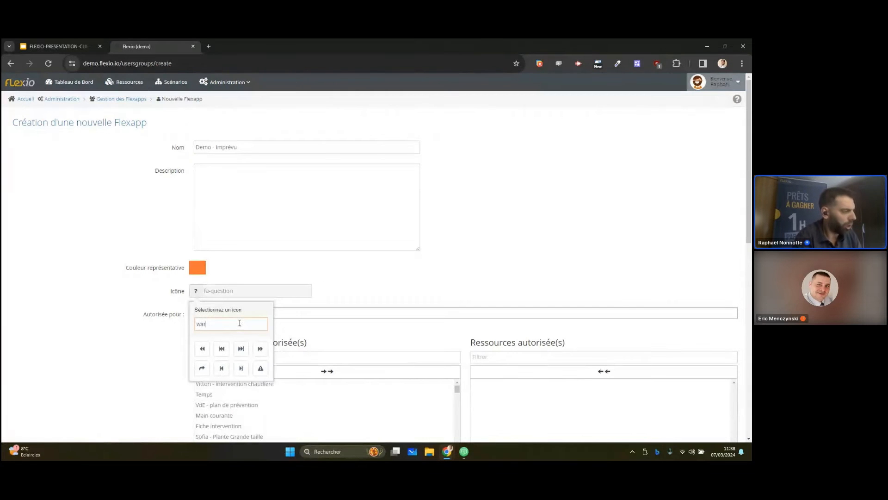
{"action": "left_click", "coordinate": [261, 369]}
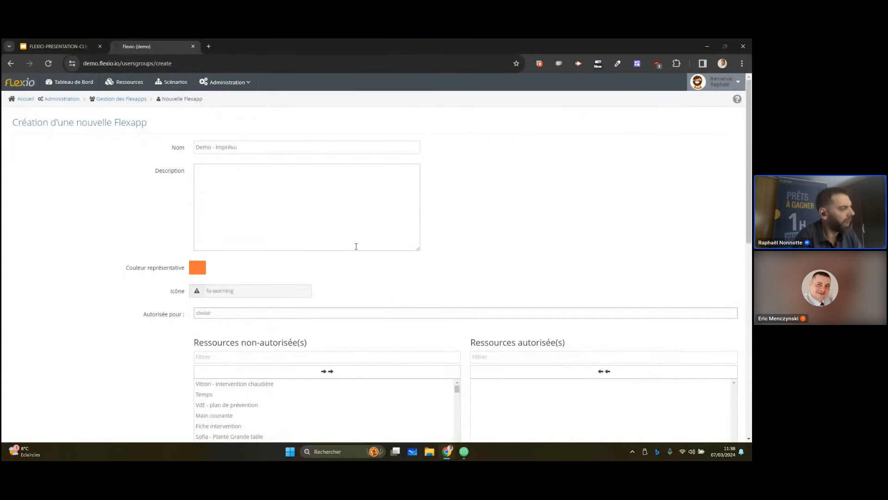
Filter the non-authorised resources by "machine" and authorise Machine prod for the Flexapp
{"action": "scroll", "coordinate": [309, 244], "scroll_direction": "down", "scroll_amount": 1}
{"action": "scroll", "coordinate": [309, 244], "scroll_direction": "down", "scroll_amount": 2}
{"action": "left_click", "coordinate": [323, 278]}
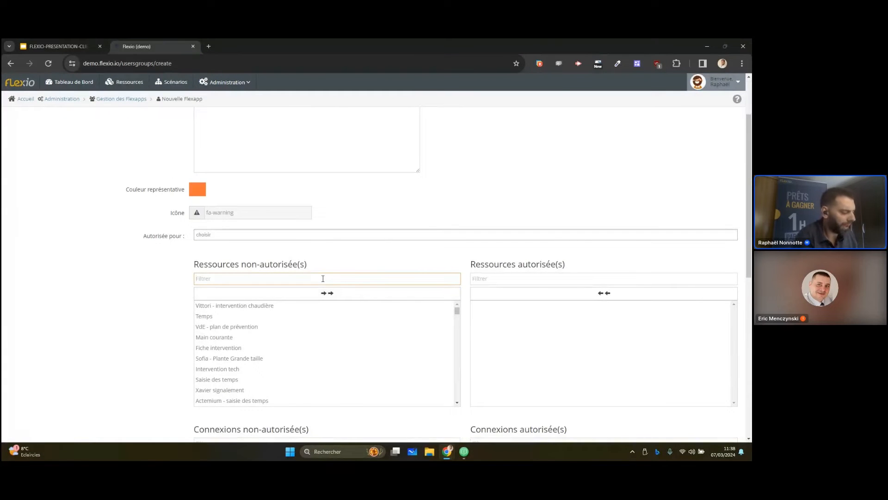
{"action": "type", "text": "machine"}
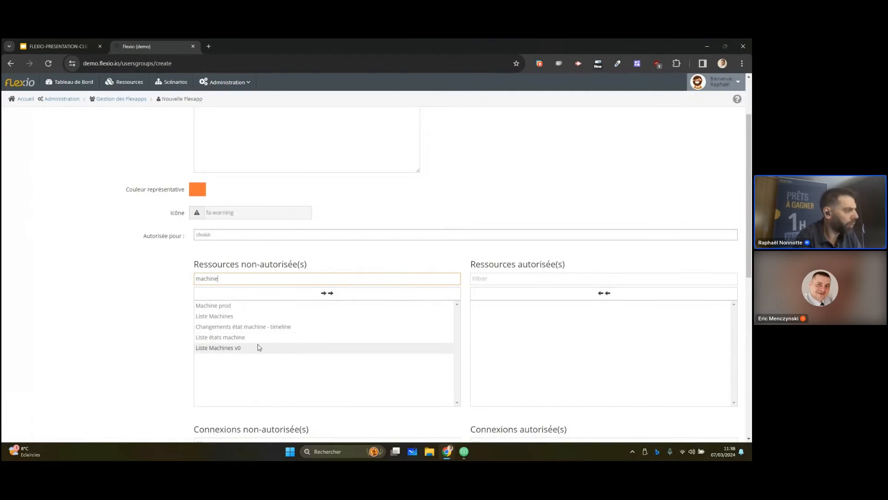
{"action": "double_click", "coordinate": [238, 306]}
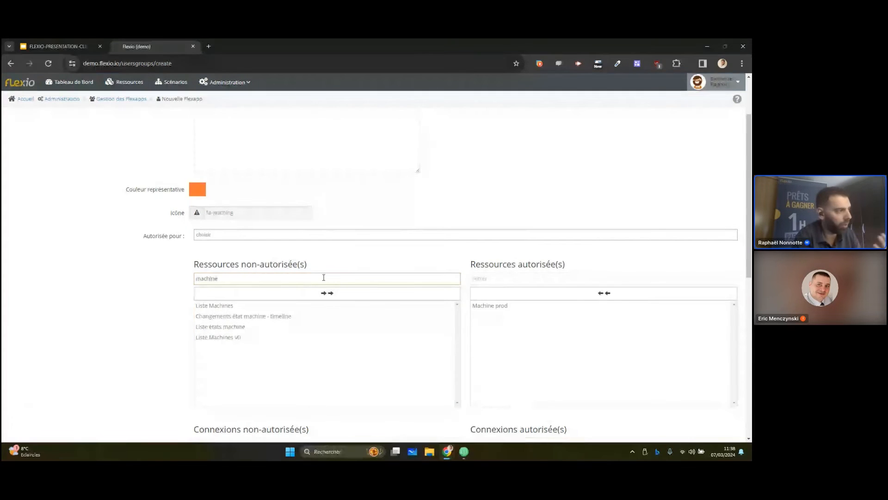
Filter the non-authorised resources by "personne" and authorise only Personnes - users from the matches
{"action": "key", "text": "ctrl+a"}
{"action": "key", "text": "BackSpace"}
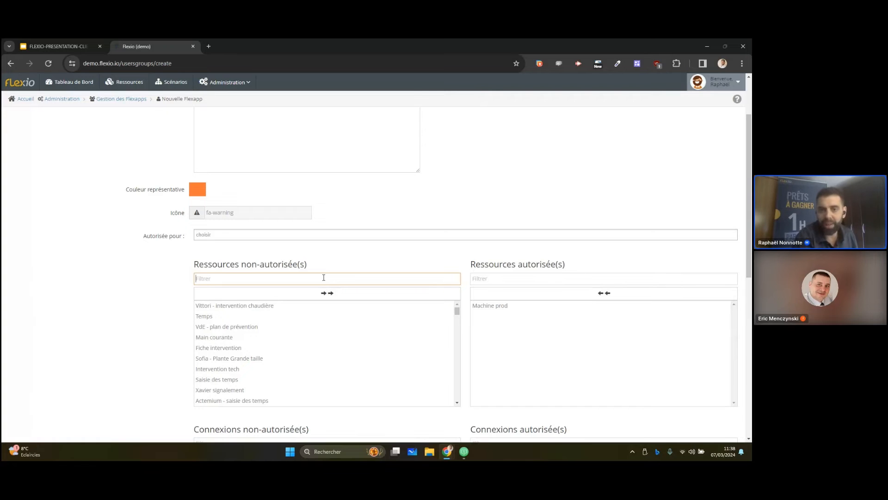
{"action": "type", "text": "personne"}
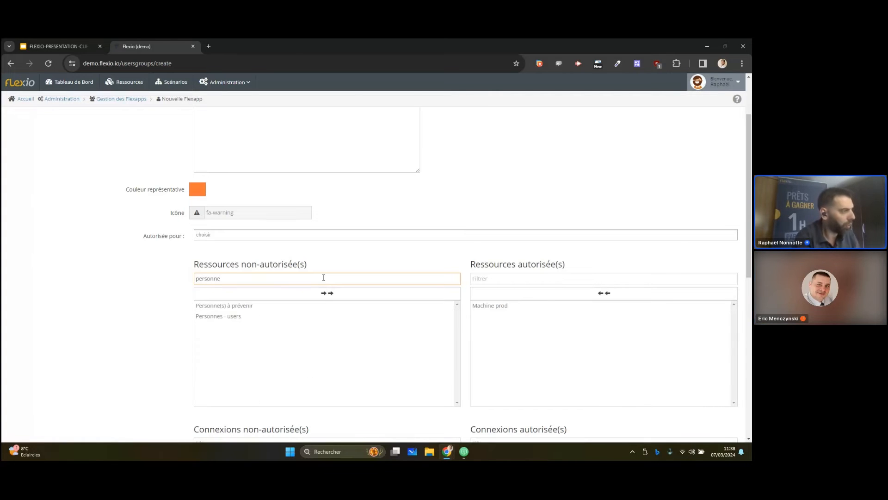
{"action": "double_click", "coordinate": [248, 309]}
{"action": "double_click", "coordinate": [251, 306]}
{"action": "double_click", "coordinate": [500, 305]}
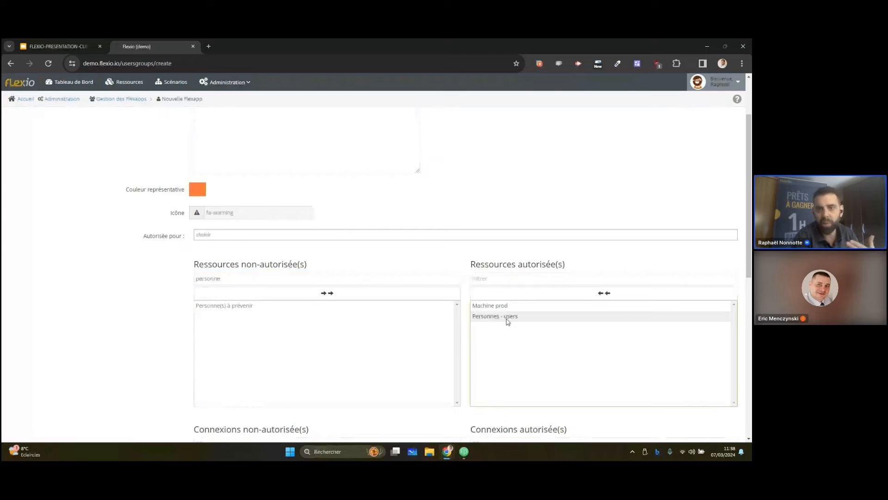
Authorise all connections for the Flexapp and save it
{"action": "scroll", "coordinate": [345, 254], "scroll_direction": "down", "scroll_amount": 2}
{"action": "scroll", "coordinate": [343, 254], "scroll_direction": "down", "scroll_amount": 3}
{"action": "left_click", "coordinate": [383, 223]}
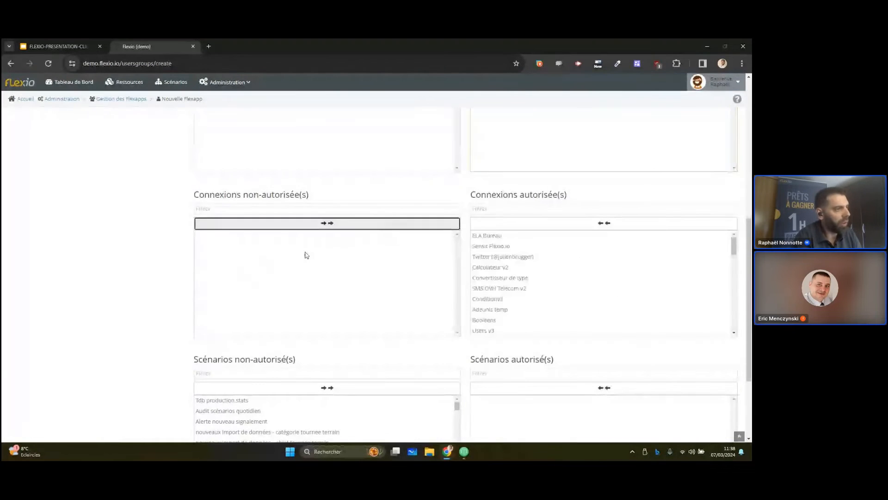
{"action": "scroll", "coordinate": [141, 257], "scroll_direction": "down", "scroll_amount": 3}
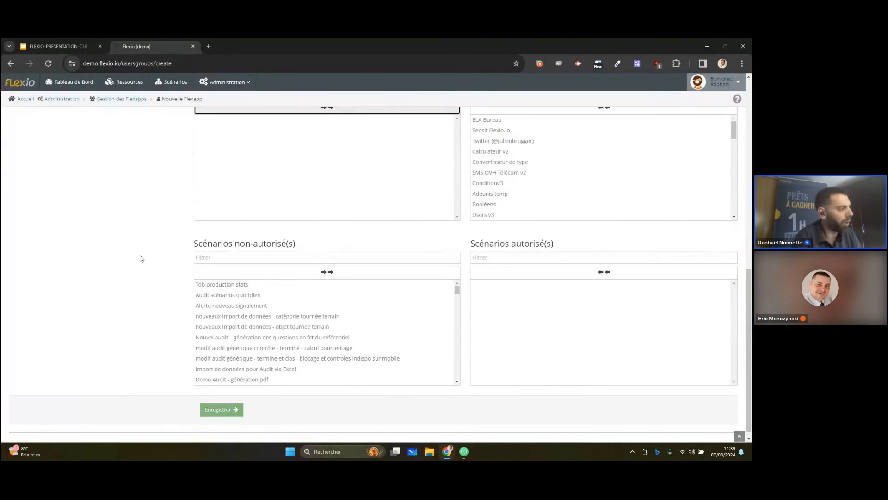
{"action": "left_click", "coordinate": [232, 402]}
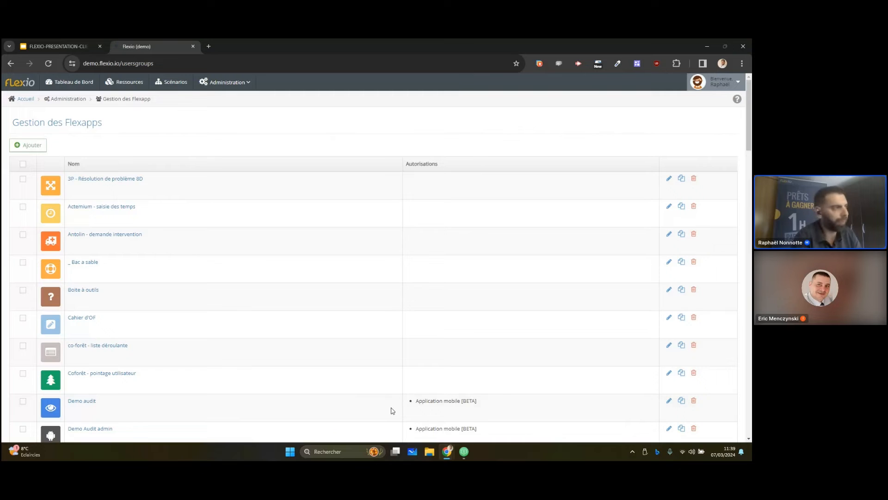
Filter the resources by the Flexapp Demo - Imprévu, view the Personnes - users records and return to the resource list
{"action": "left_click", "coordinate": [130, 84]}
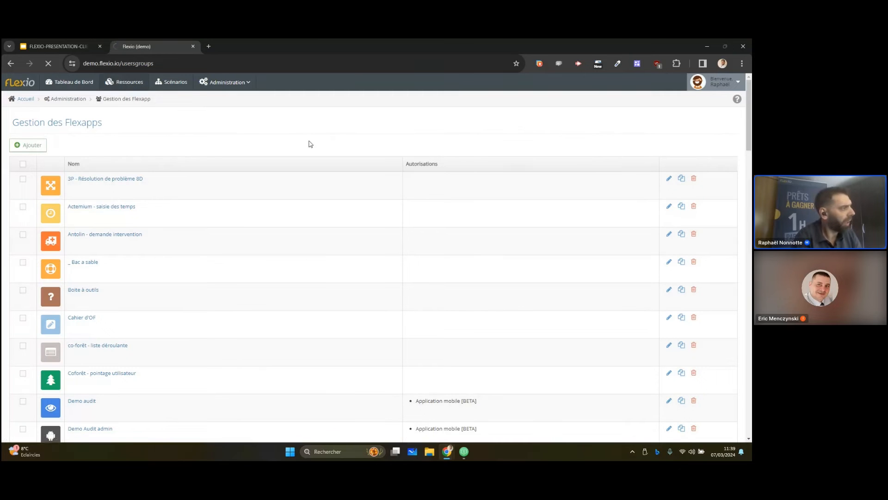
{"action": "left_click", "coordinate": [285, 130]}
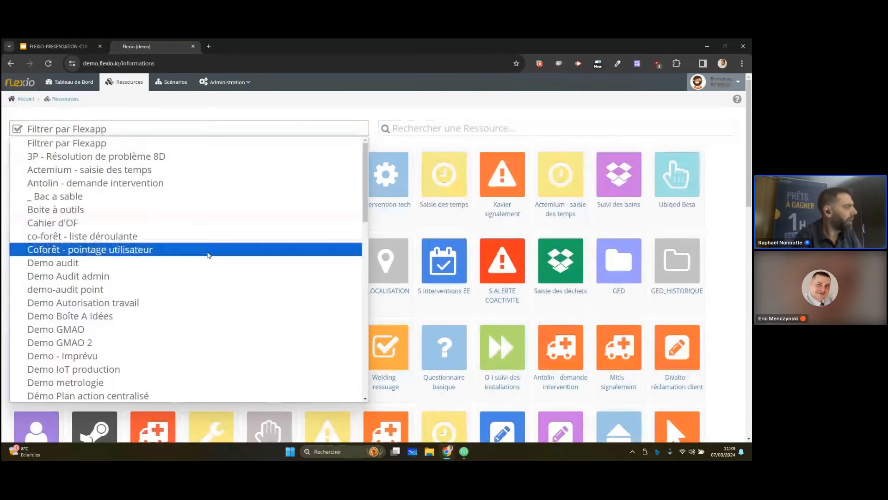
{"action": "scroll", "coordinate": [180, 280], "scroll_direction": "down", "scroll_amount": 2}
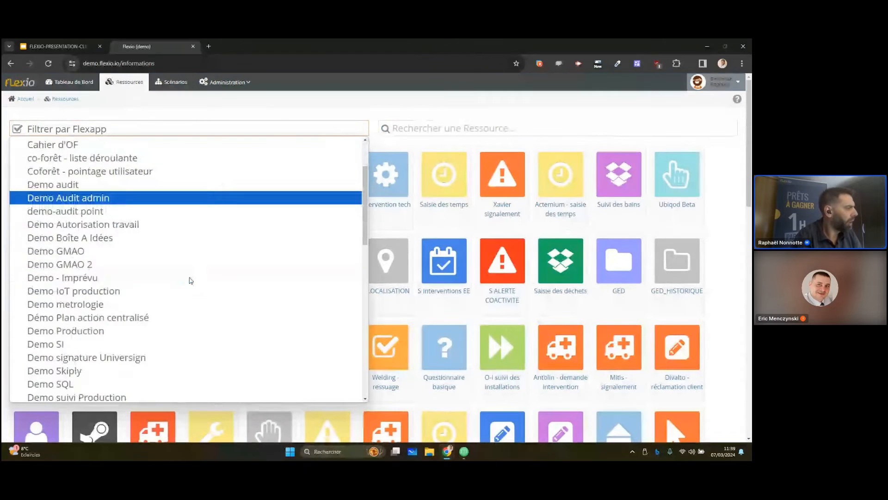
{"action": "left_click", "coordinate": [145, 281]}
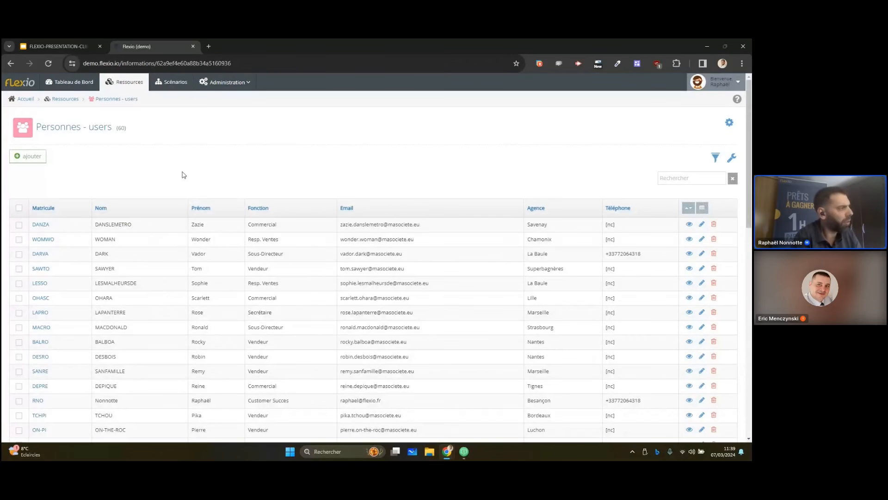
{"action": "left_click", "coordinate": [77, 100]}
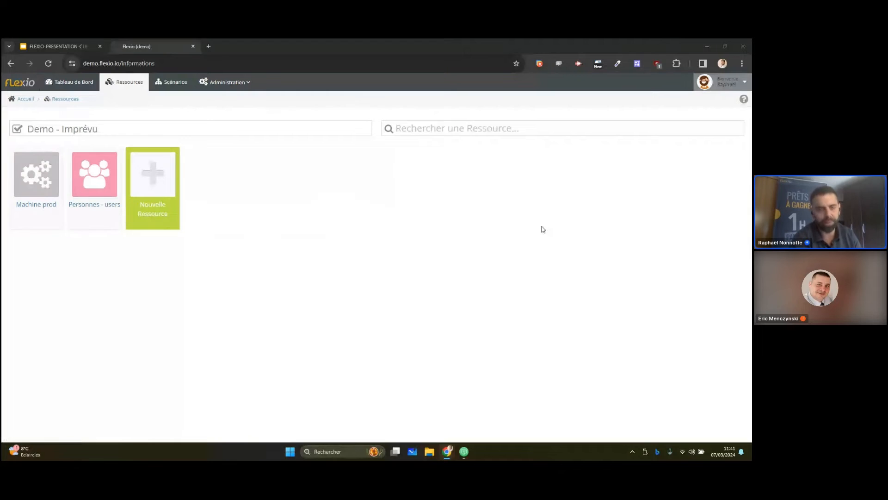
Start a new resource form in the Demo - Imprévu Flexapp and label it "Demo - imprévu"
{"action": "left_click", "coordinate": [158, 183]}
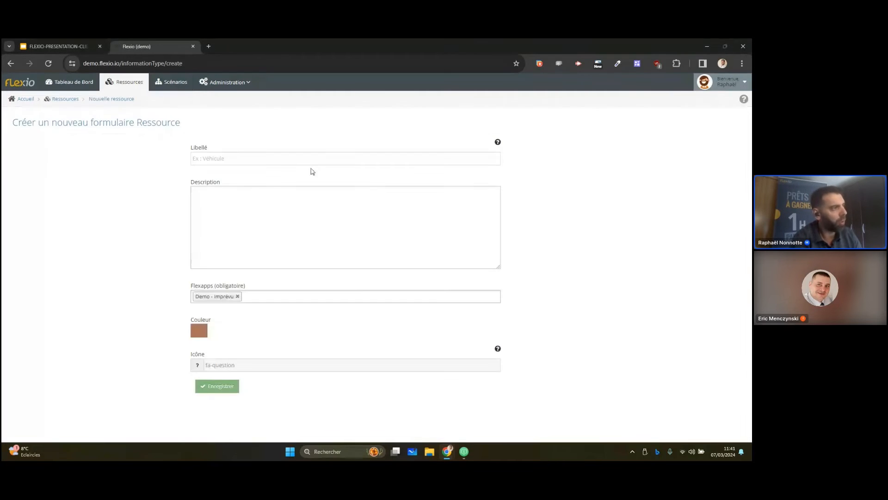
{"action": "left_click", "coordinate": [311, 160]}
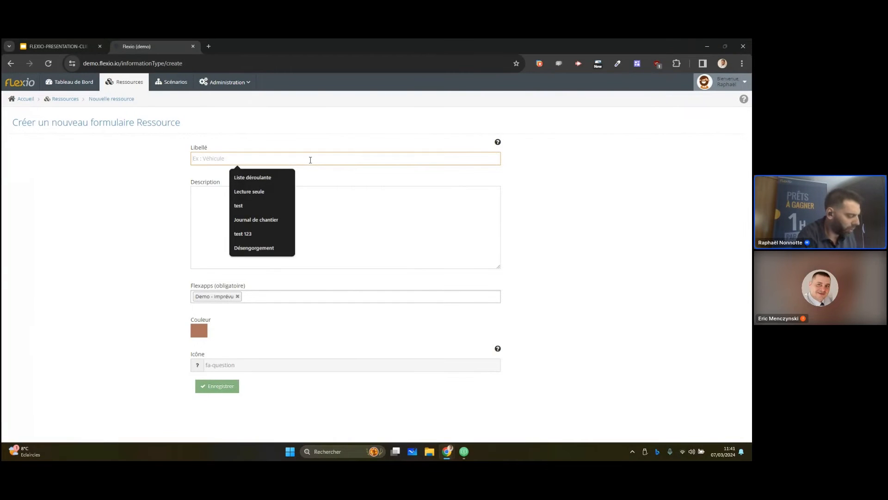
{"action": "type", "text": "Demo - imprévu"}
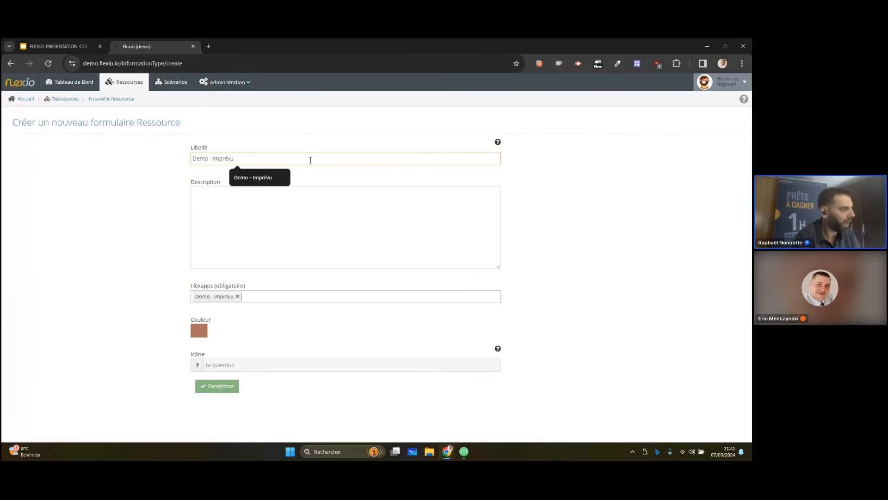
Set the resource's colour to orange and its icon to fa-warning, and save it
{"action": "left_click", "coordinate": [199, 331]}
{"action": "left_click", "coordinate": [232, 342]}
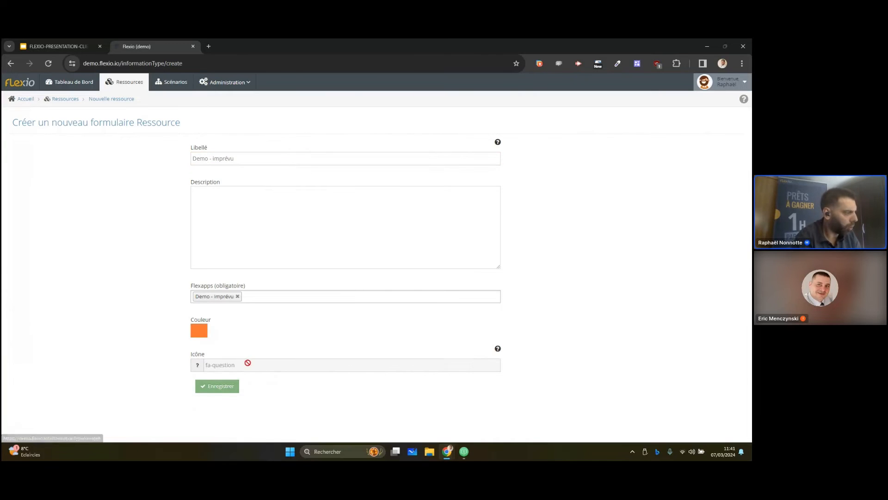
{"action": "left_click", "coordinate": [246, 365]}
{"action": "type", "text": "warn"}
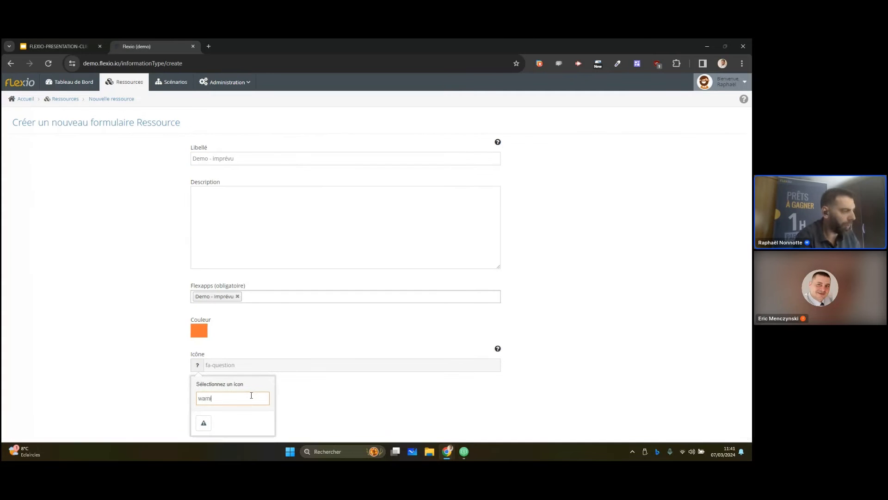
{"action": "left_click", "coordinate": [203, 423]}
{"action": "left_click", "coordinate": [226, 388]}
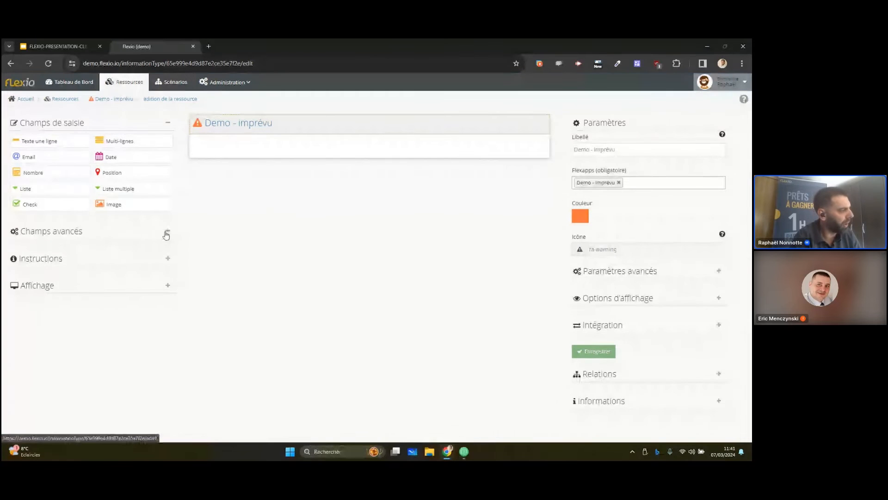
Add a date and time field to the resource form and label it "Date et heure imprévu"
{"action": "left_click", "coordinate": [167, 235]}
{"action": "left_click", "coordinate": [168, 356]}
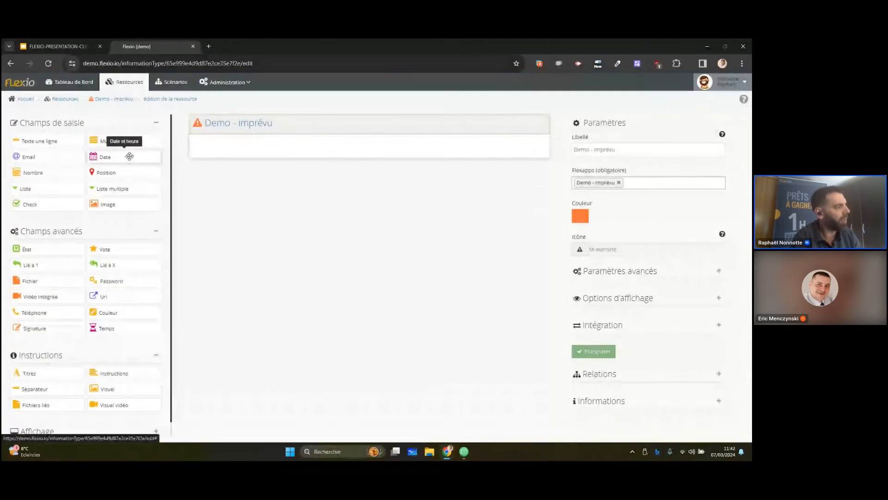
{"action": "left_click_drag", "start_coordinate": [129, 157], "coordinate": [419, 233]}
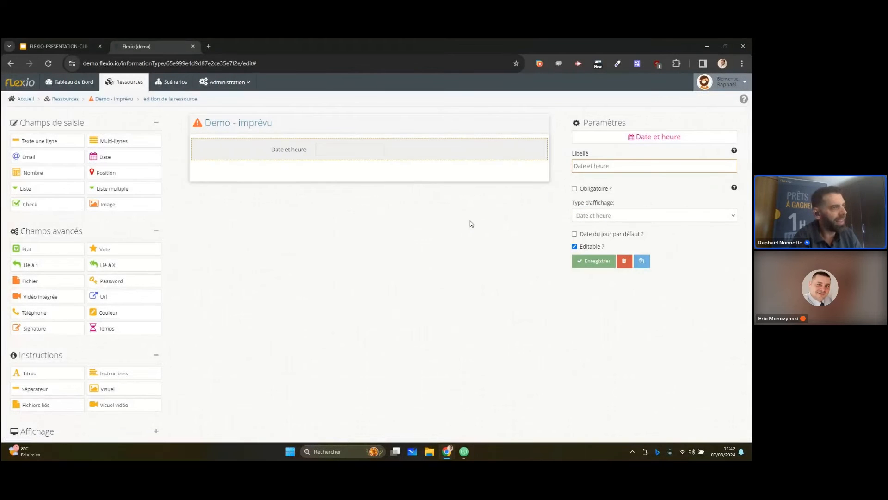
{"action": "left_click", "coordinate": [640, 170]}
{"action": "type", "text": "imprévu"}
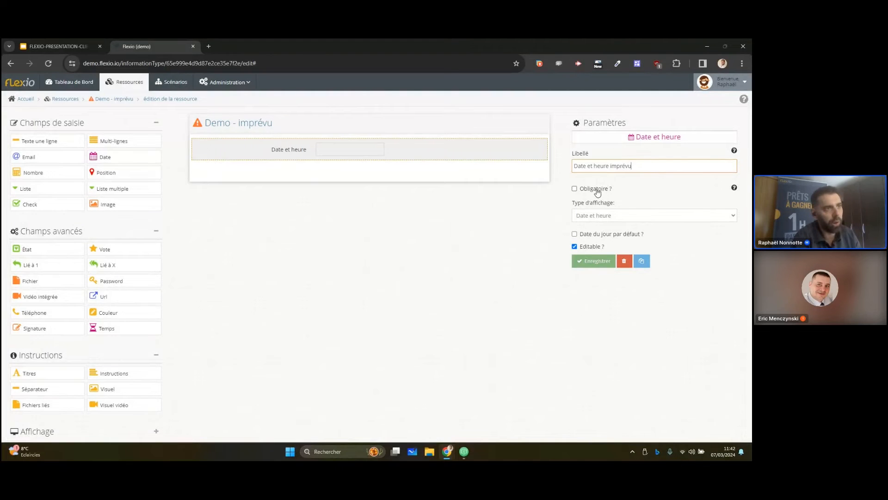
Make the date and time field mandatory with the current date as default, and save it
{"action": "left_click", "coordinate": [598, 192]}
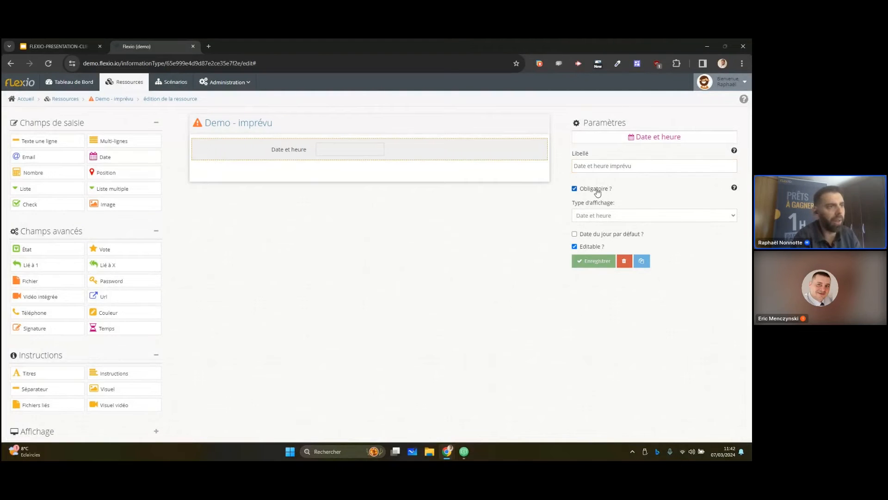
{"action": "left_click", "coordinate": [624, 240]}
{"action": "left_click", "coordinate": [590, 261]}
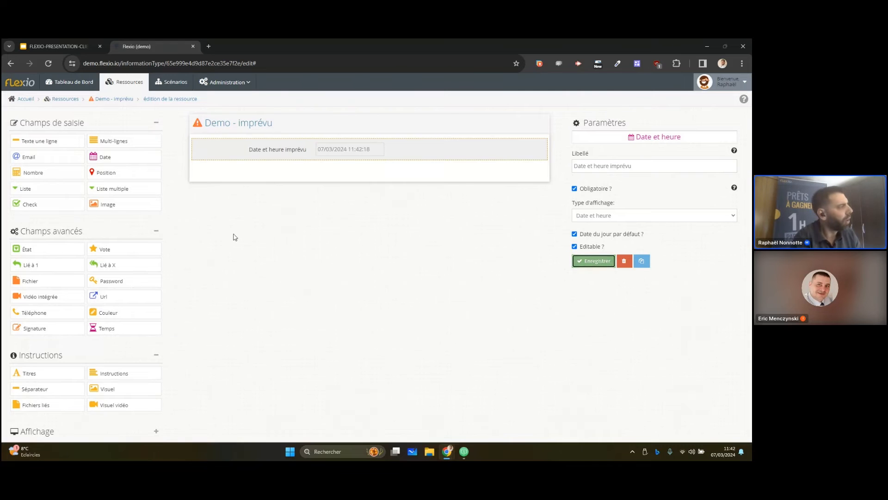
Add a single-line text field labelled "Résumé" to the form, make it mandatory and save it
{"action": "left_click", "coordinate": [55, 140]}
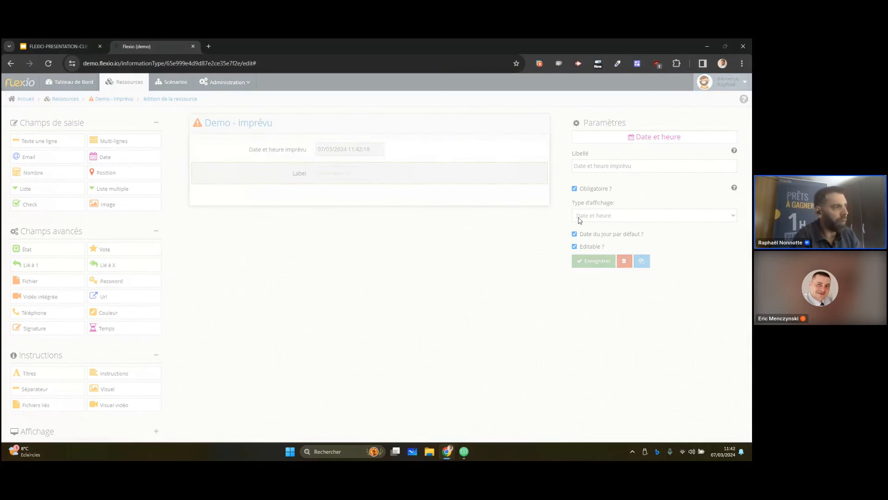
{"action": "left_click", "coordinate": [634, 167]}
{"action": "key", "text": "ctrl+a"}
{"action": "type", "text": "Résulmé"}
{"action": "key", "text": "Delete"}
{"action": "left_click", "coordinate": [591, 188]}
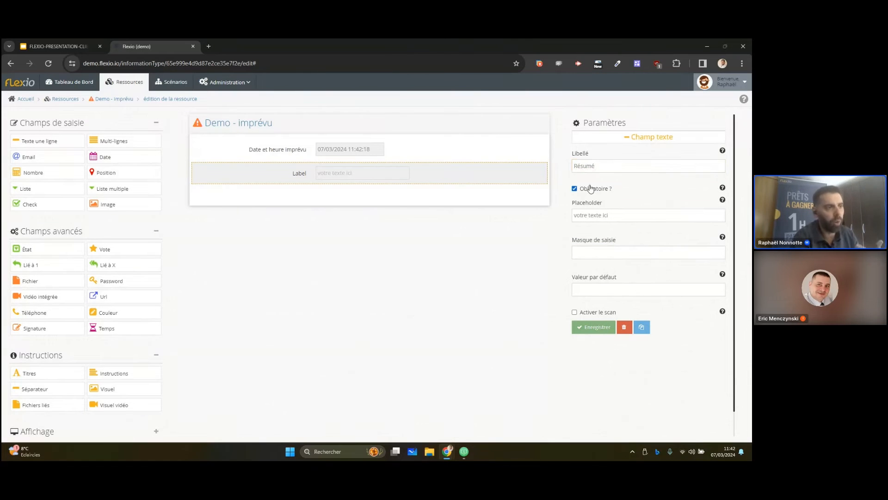
{"action": "left_click", "coordinate": [595, 327]}
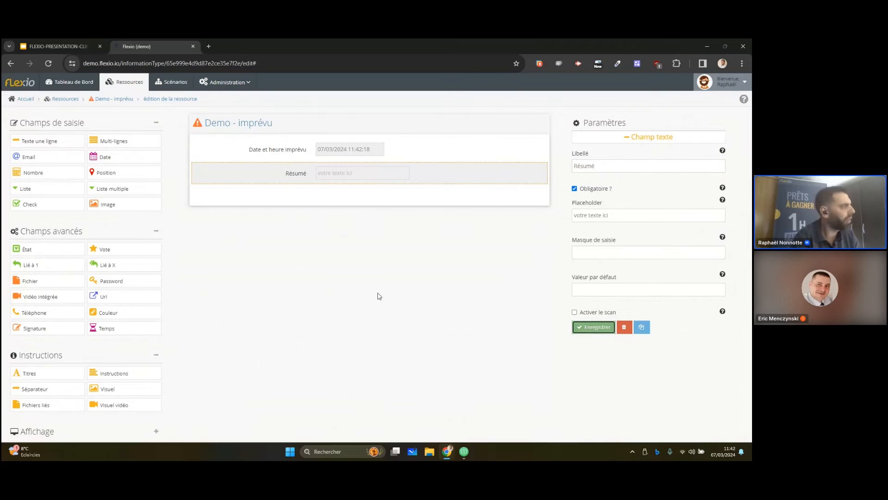
Add a multi-line text field labelled "Description" and a geographic position field below the Résumé field
{"action": "left_click_drag", "start_coordinate": [121, 140], "coordinate": [347, 234]}
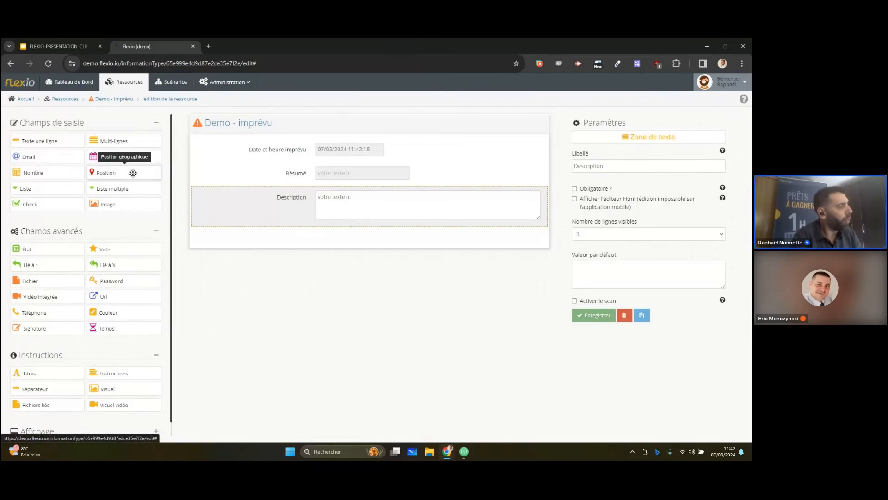
{"action": "left_click", "coordinate": [133, 173]}
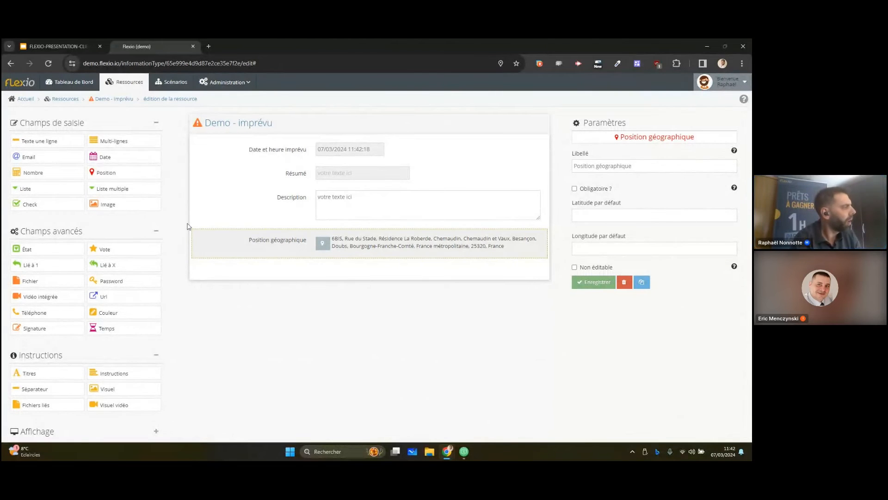
Add an image field labelled "Photo(s)" below the geographic position, make it mandatory and save it
{"action": "left_click_drag", "start_coordinate": [107, 204], "coordinate": [359, 335]}
{"action": "left_click", "coordinate": [613, 165]}
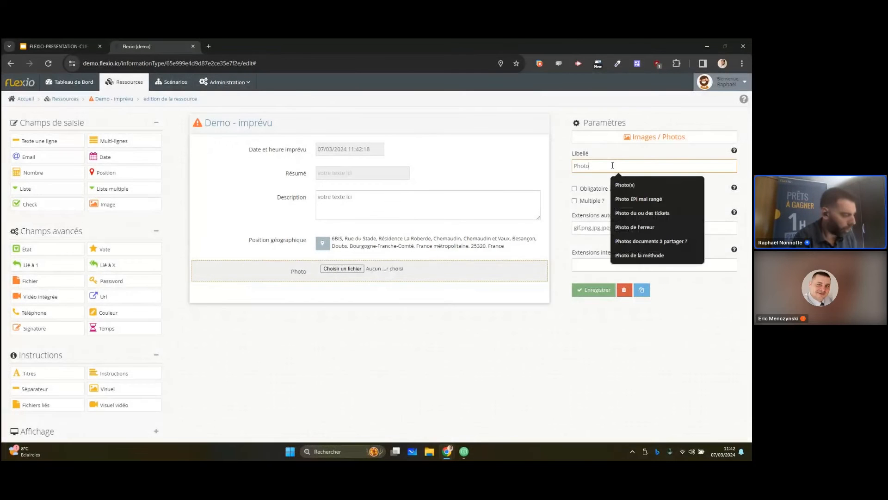
{"action": "type", "text": "(s"}
{"action": "left_click", "coordinate": [595, 190]}
{"action": "left_click", "coordinate": [597, 290]}
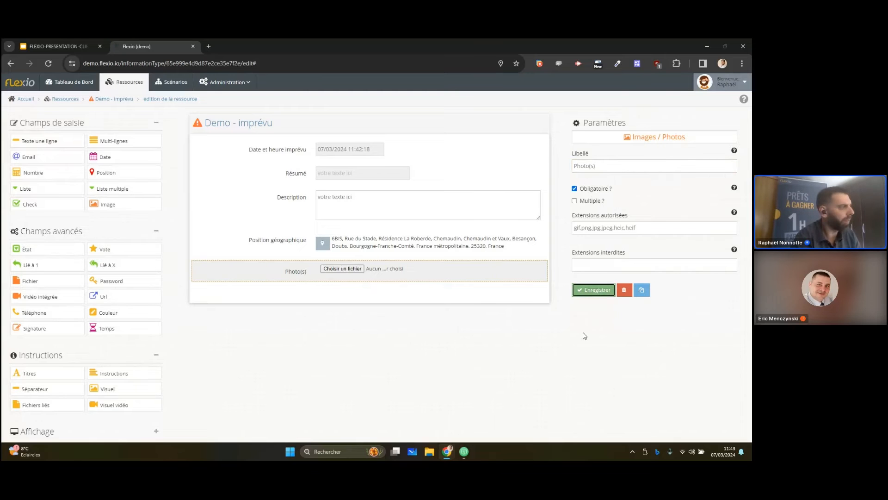
Add a choice list field below Photo(s) and label it "Type"
{"action": "left_click", "coordinate": [62, 188]}
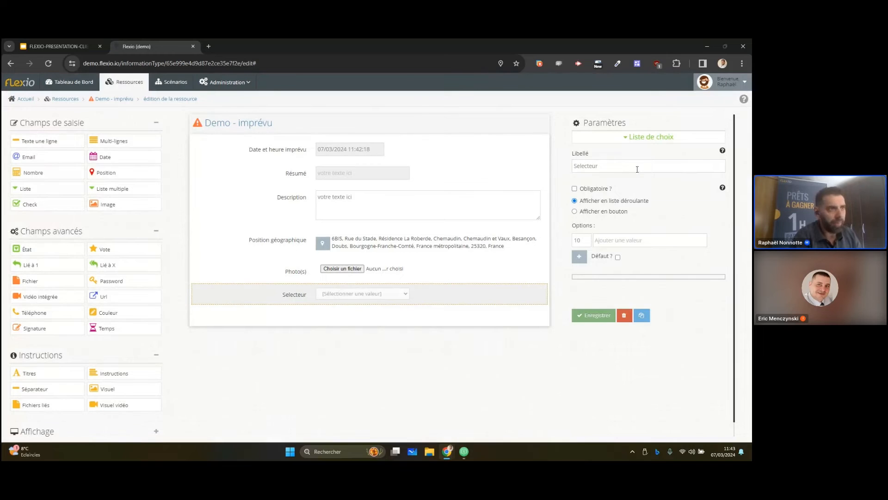
{"action": "left_click", "coordinate": [637, 167]}
{"action": "key", "text": "ctrl+a"}
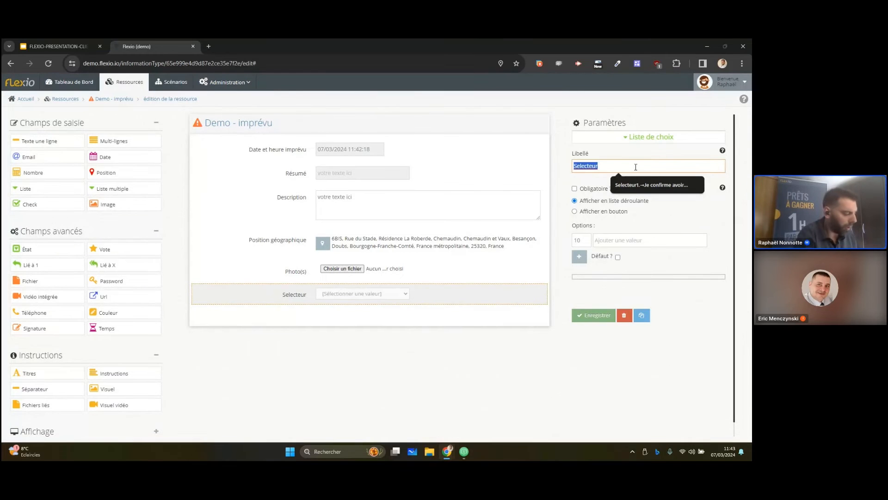
{"action": "type", "text": "type"}
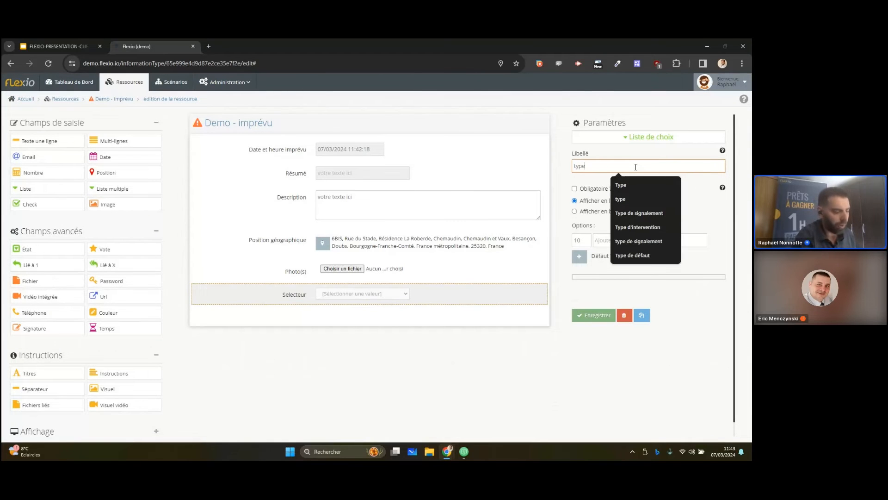
{"action": "left_click", "coordinate": [621, 185]}
Give the Type list the options Dysfonctionnement, Danger and Conformité, and save the field
{"action": "left_click", "coordinate": [639, 241]}
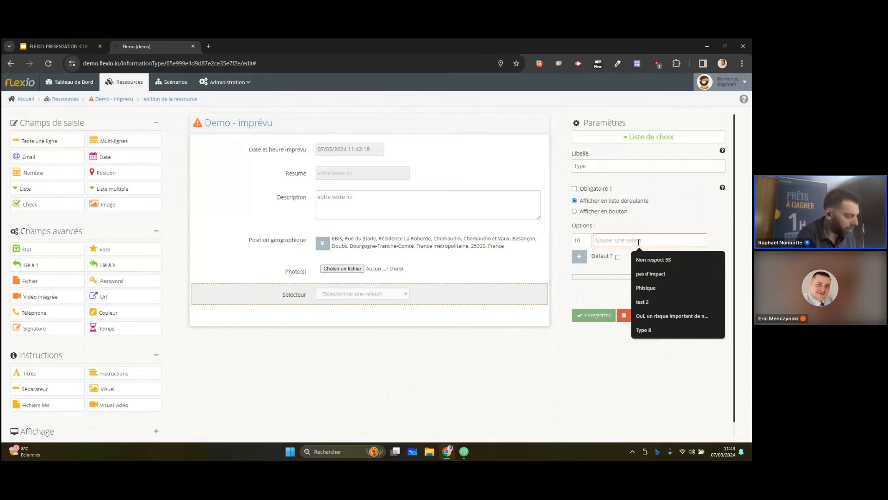
{"action": "type", "text": "Dysfonctionnem"}
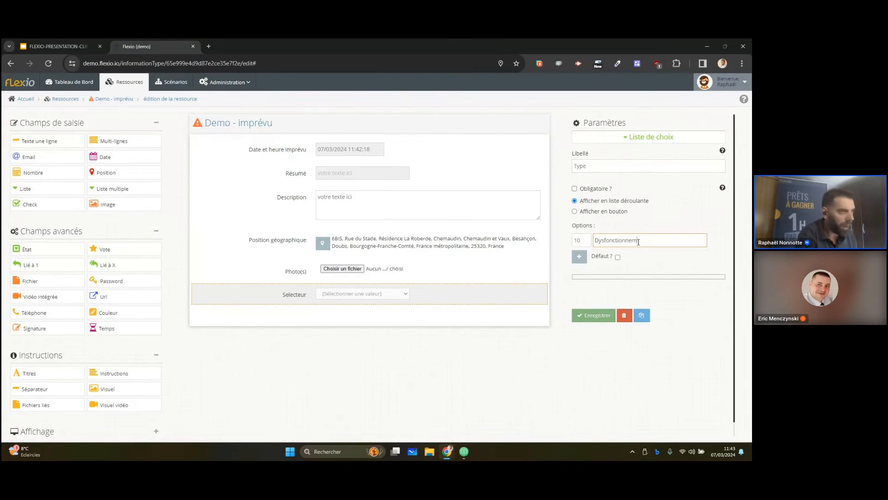
{"action": "left_click", "coordinate": [581, 259]}
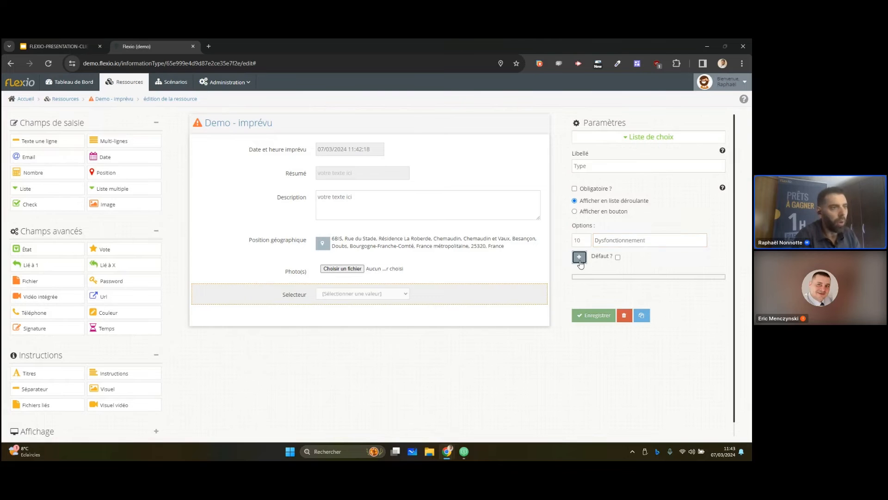
{"action": "left_click", "coordinate": [618, 240]}
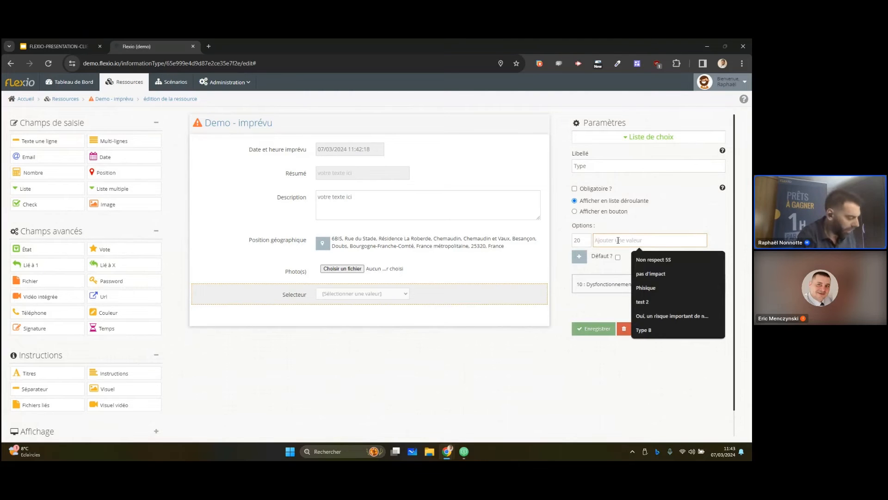
{"action": "type", "text": "Danger"}
{"action": "key", "text": "Return"}
{"action": "type", "text": "Con"}
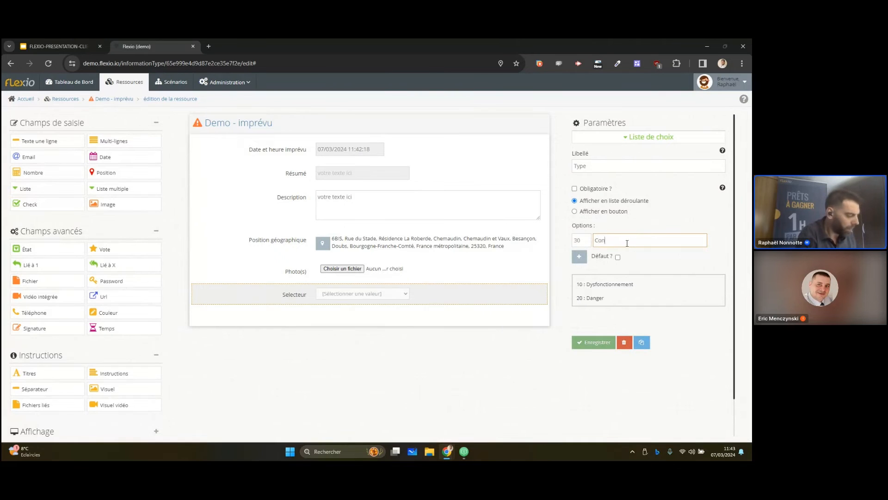
{"action": "type", "text": "formité"}
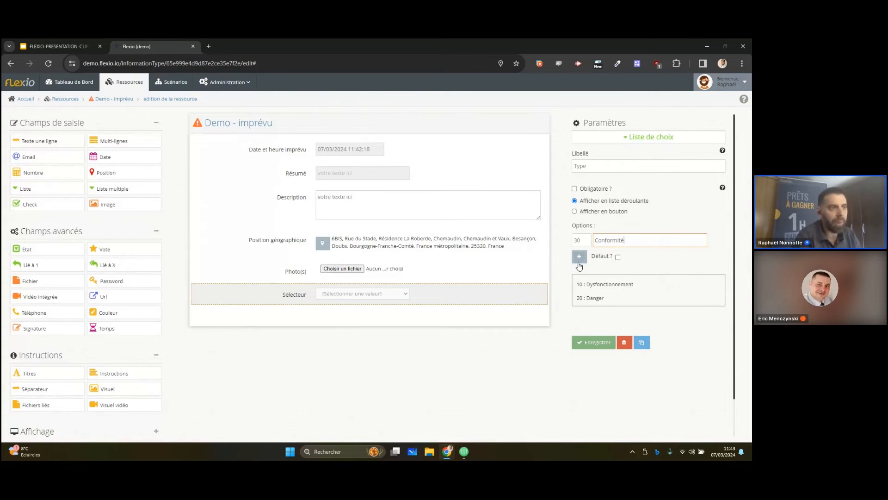
{"action": "left_click", "coordinate": [579, 256]}
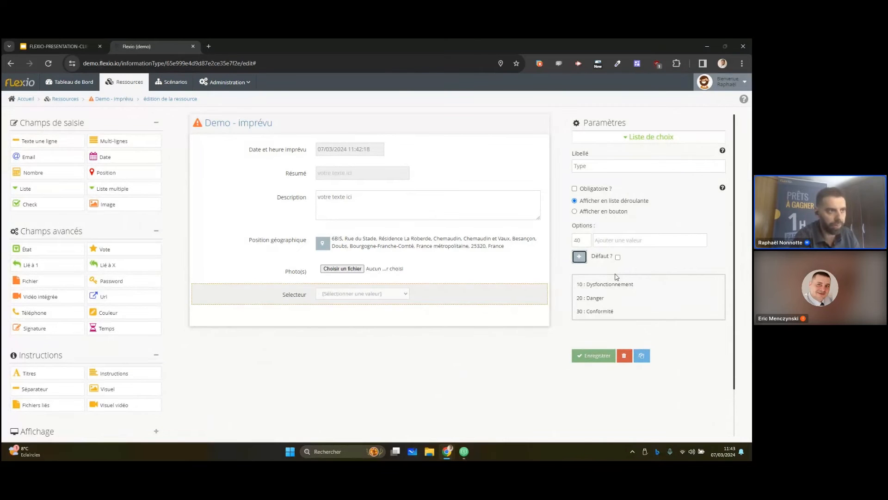
{"action": "left_click", "coordinate": [594, 356]}
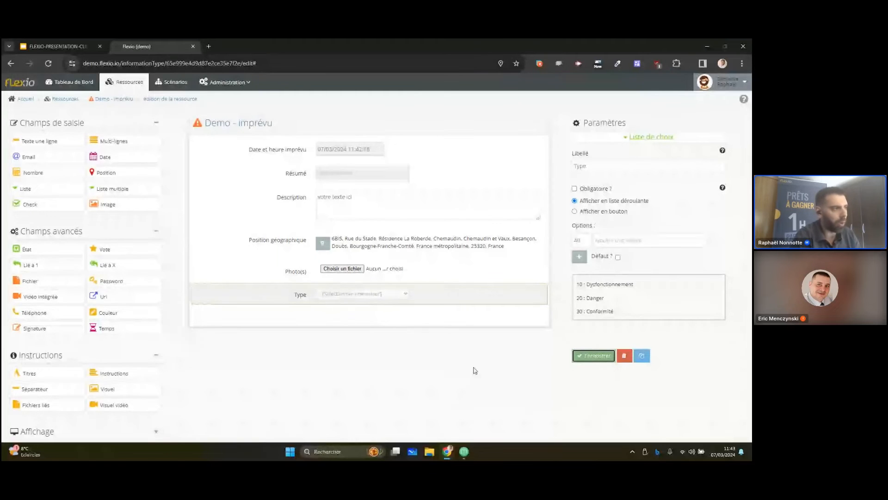
Add a choice list field below the Type field and label it "Emplacement"
{"action": "left_click", "coordinate": [26, 189]}
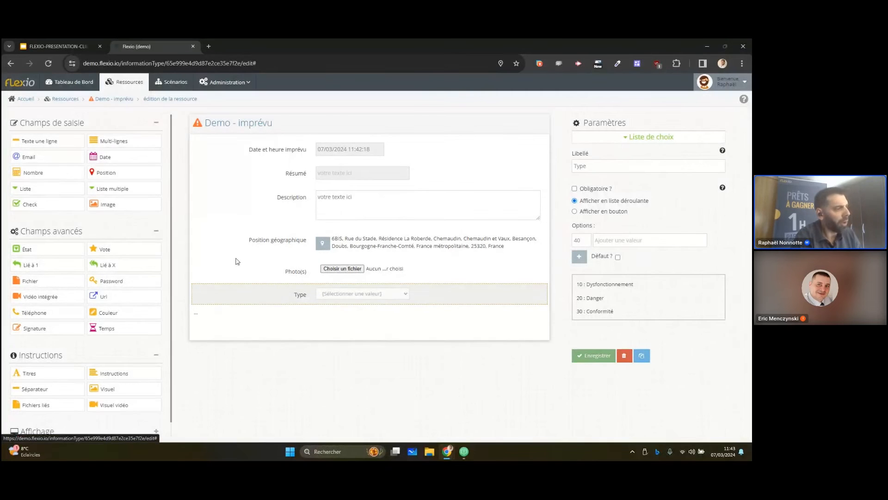
{"action": "left_click", "coordinate": [636, 168]}
{"action": "key", "text": "ctrl+a"}
{"action": "type", "text": "emplacement"}
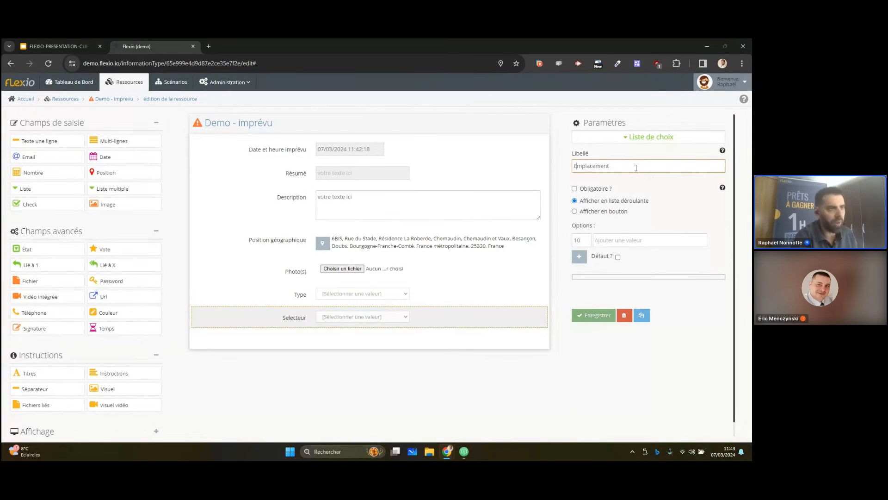
Give the Emplacement list the options Atelier, Bureau and Parking, and save the field
{"action": "left_click", "coordinate": [637, 240]}
{"action": "type", "text": "At"}
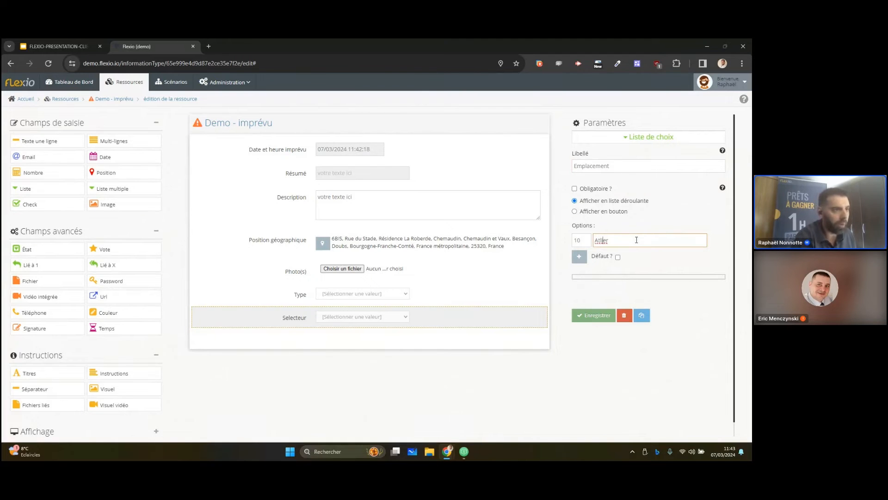
{"action": "type", "text": "elier"}
{"action": "left_click", "coordinate": [579, 256]}
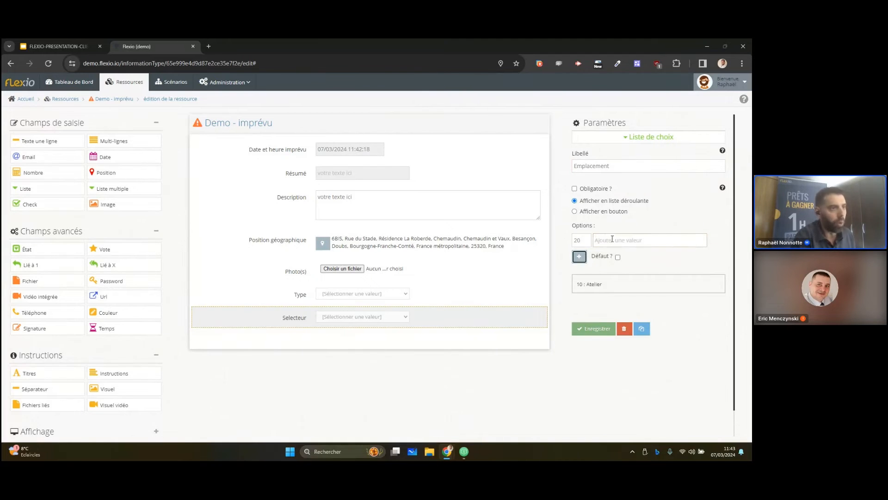
{"action": "left_click", "coordinate": [616, 240]}
{"action": "type", "text": "Bureau"}
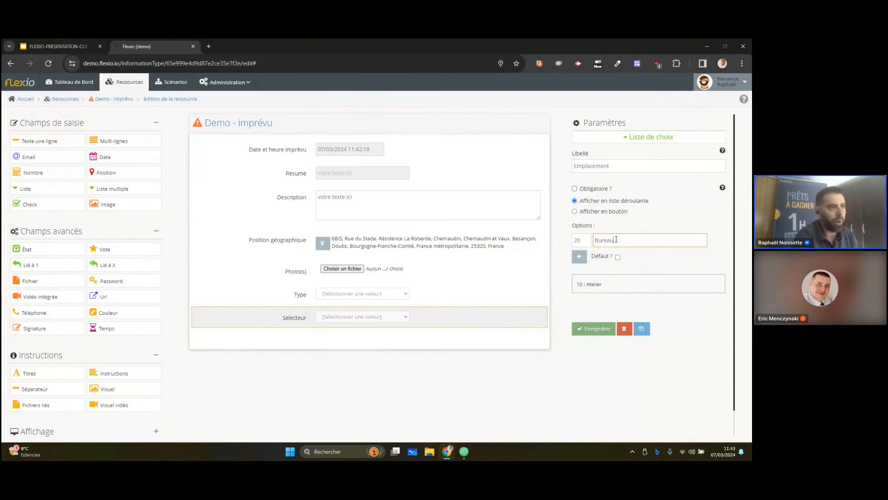
{"action": "left_click", "coordinate": [579, 257]}
{"action": "left_click", "coordinate": [622, 238]}
{"action": "type", "text": "P"}
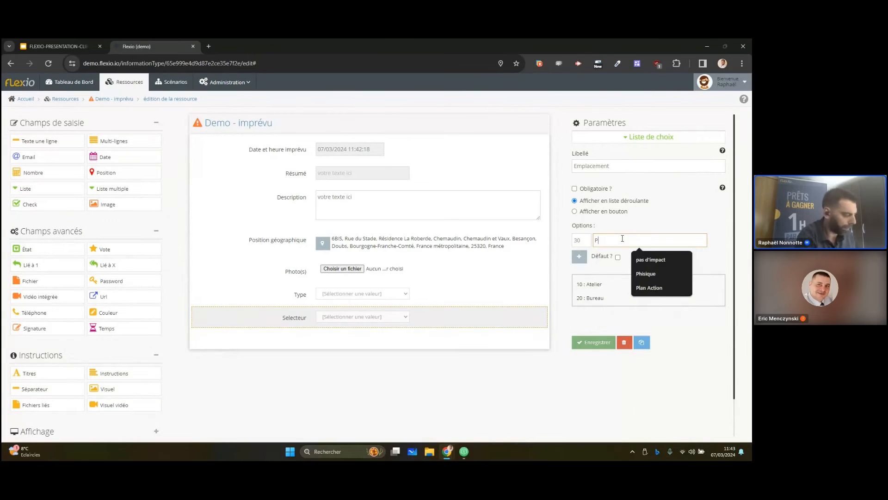
{"action": "type", "text": "arking"}
{"action": "left_click", "coordinate": [579, 256]}
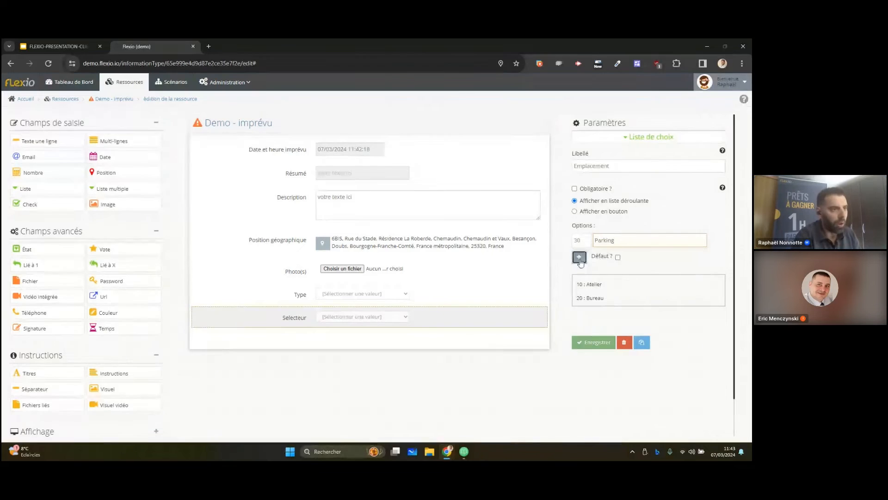
{"action": "left_click", "coordinate": [594, 355]}
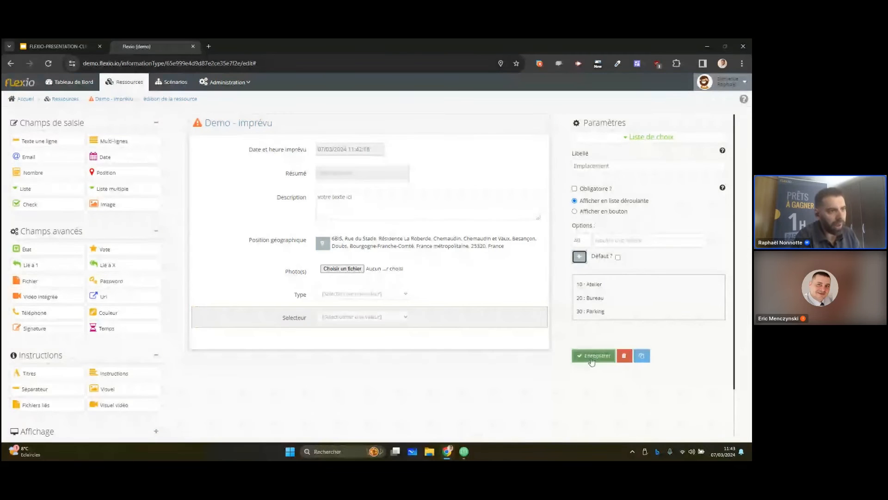
Insert a group start and a matching group end below the Emplacement field
{"action": "scroll", "coordinate": [119, 355], "scroll_direction": "down", "scroll_amount": 1}
{"action": "left_click", "coordinate": [156, 416]}
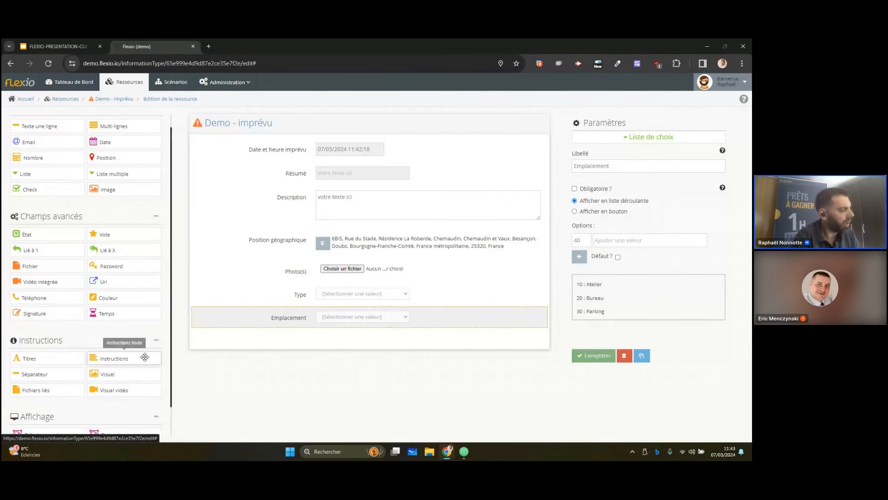
{"action": "scroll", "coordinate": [142, 362], "scroll_direction": "down", "scroll_amount": 2}
{"action": "scroll", "coordinate": [142, 362], "scroll_direction": "down", "scroll_amount": 1}
{"action": "left_click_drag", "start_coordinate": [47, 400], "coordinate": [315, 345]}
{"action": "left_click_drag", "start_coordinate": [361, 378], "coordinate": [375, 376]}
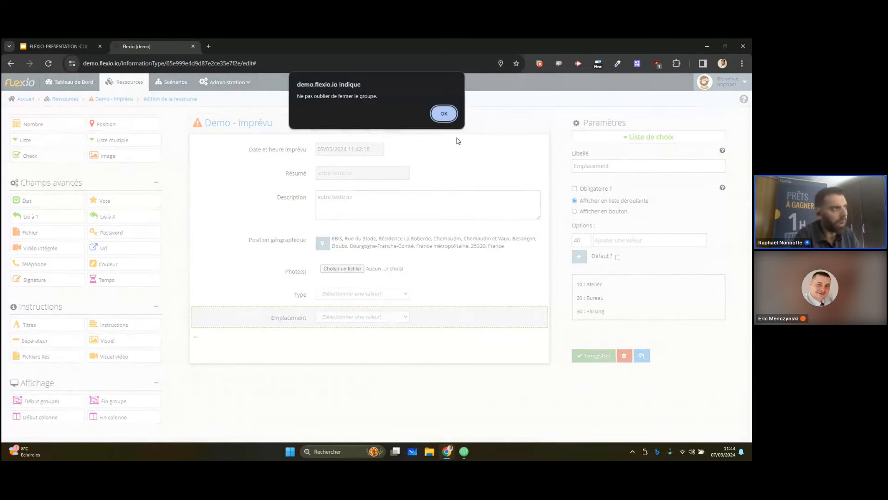
{"action": "left_click", "coordinate": [444, 114]}
{"action": "left_click_drag", "start_coordinate": [116, 400], "coordinate": [325, 357]}
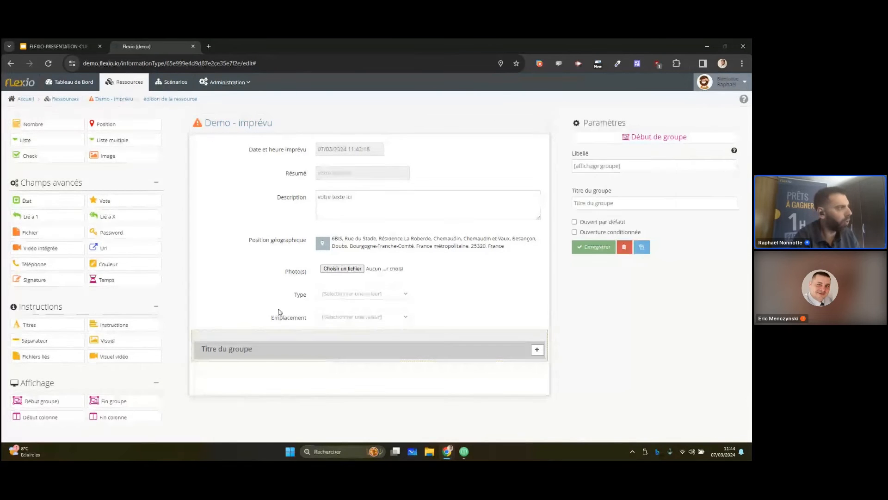
Make the group open only under the strict condition that Emplacement has the value Atelier, and save it
{"action": "scroll", "coordinate": [125, 235], "scroll_direction": "up", "scroll_amount": 2}
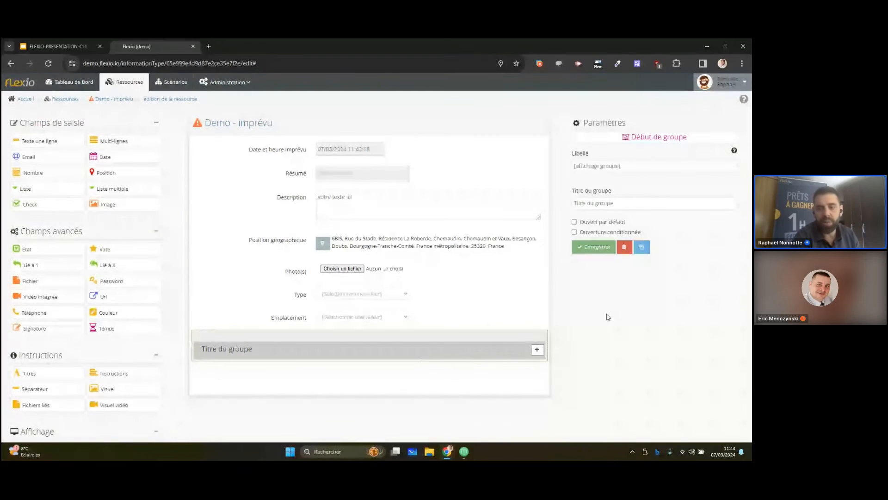
{"action": "left_click", "coordinate": [633, 234]}
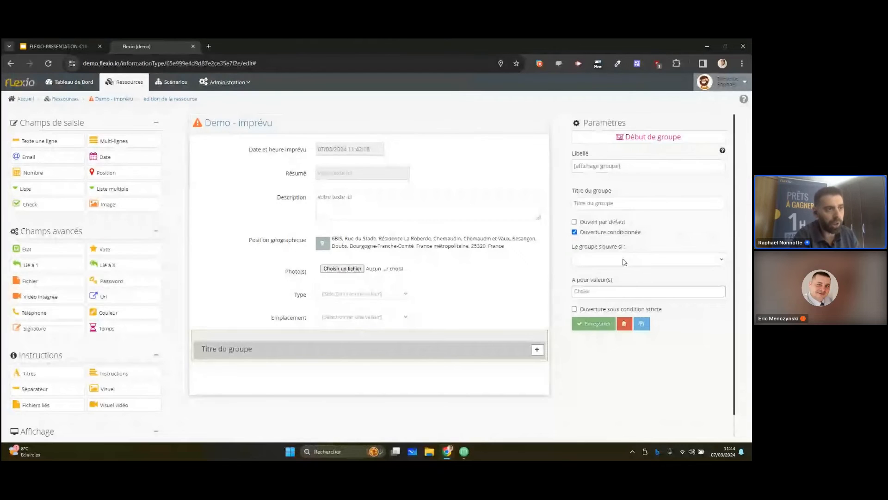
{"action": "left_click", "coordinate": [624, 262]}
{"action": "left_click", "coordinate": [607, 285]}
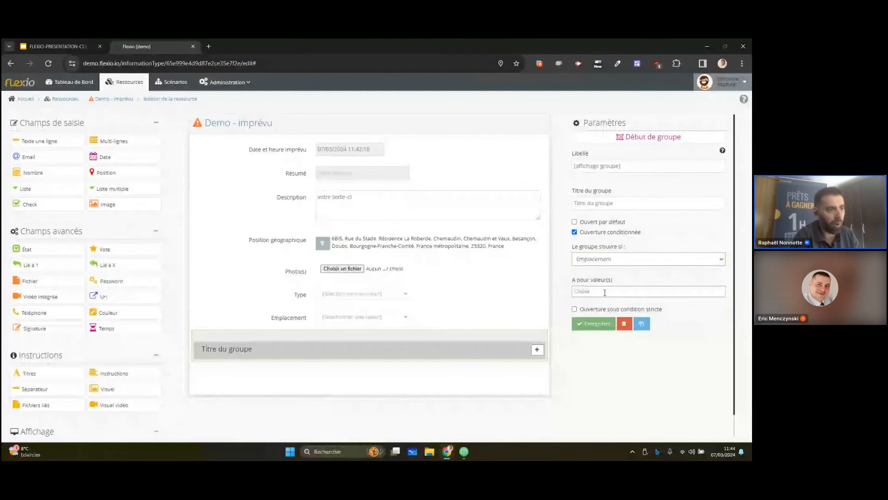
{"action": "left_click", "coordinate": [601, 292]}
{"action": "left_click", "coordinate": [599, 302]}
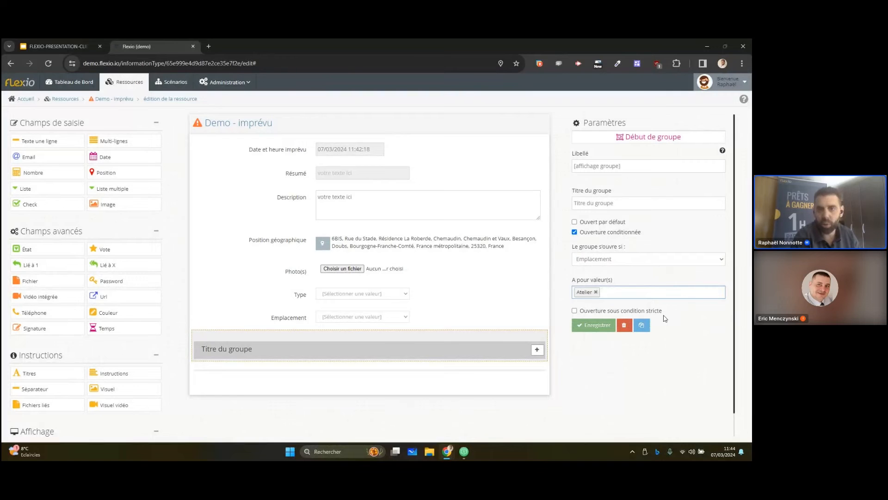
{"action": "left_click", "coordinate": [653, 313]}
{"action": "left_click", "coordinate": [596, 325]}
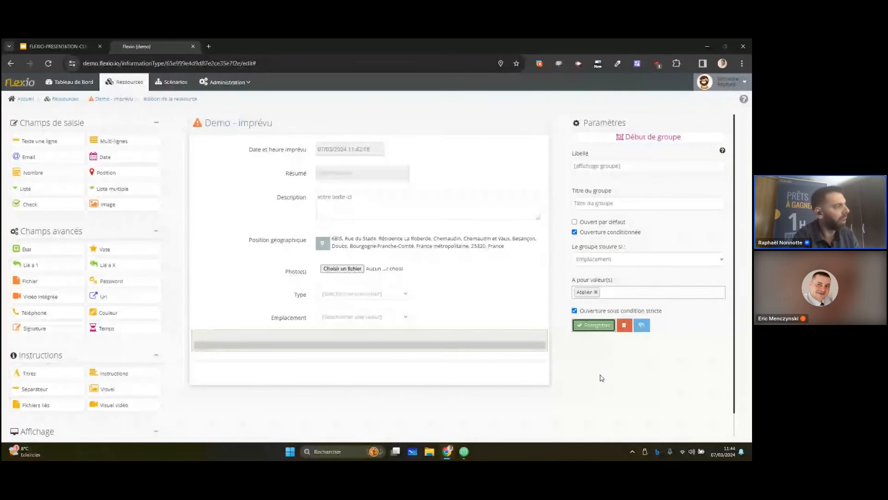
Add a linked-to-one field (Lié à 1) inside the group and label it "Machine"
{"action": "left_click_drag", "start_coordinate": [37, 262], "coordinate": [299, 365]}
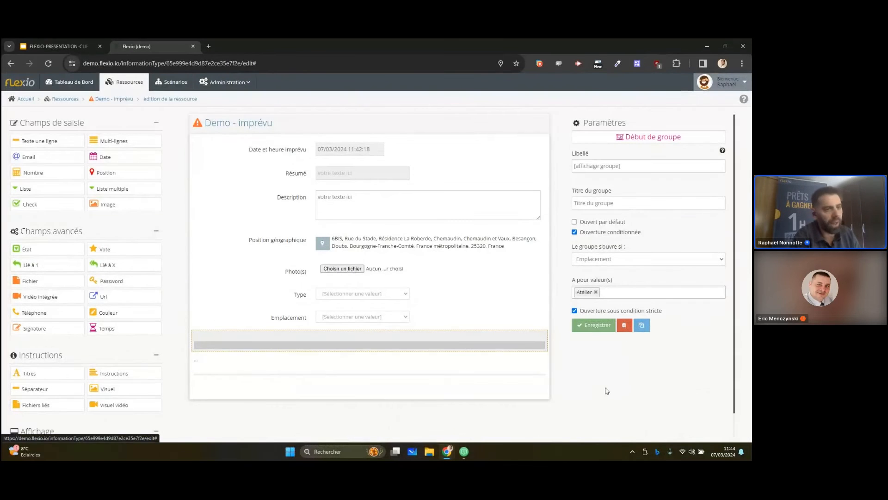
{"action": "left_click", "coordinate": [615, 166]}
{"action": "type", "text": "lié à un"}
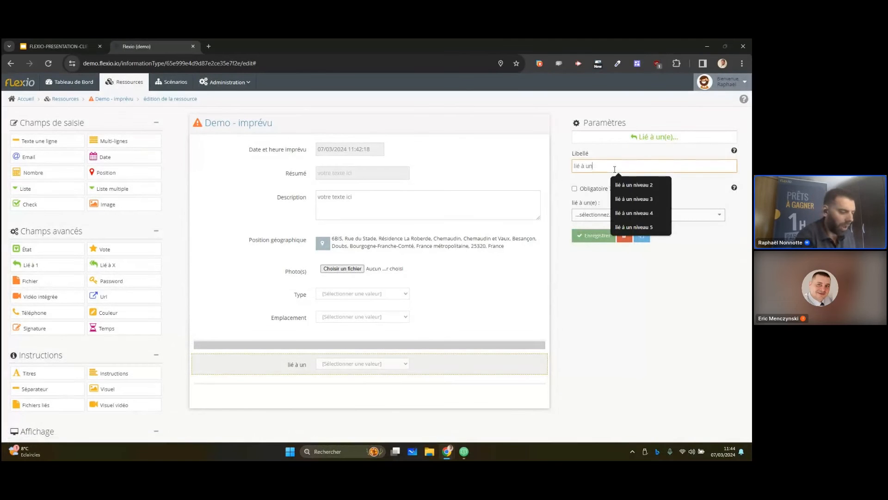
{"action": "key", "text": "ctrl+a"}
{"action": "type", "text": "Machine"}
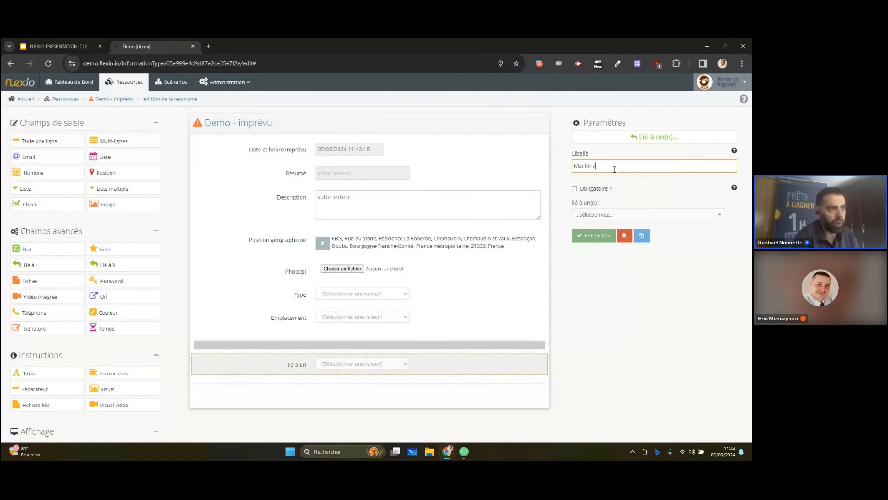
Link the Machine field to the "Machine prod" resource and make it mandatory
{"action": "left_click", "coordinate": [641, 214]}
{"action": "type", "text": "machi"}
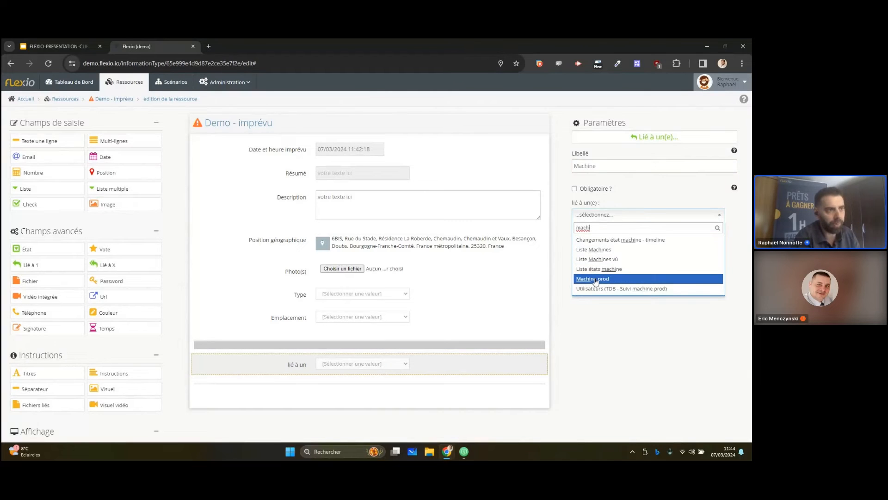
{"action": "left_click", "coordinate": [596, 280]}
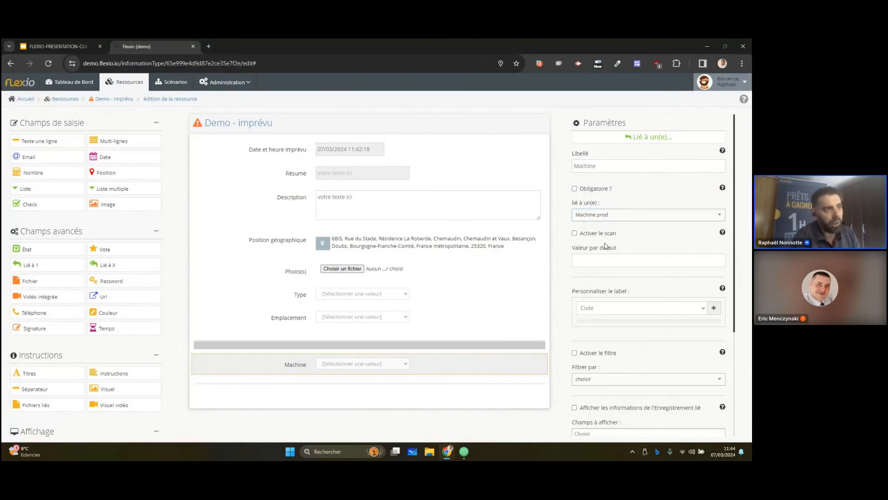
{"action": "left_click", "coordinate": [600, 192]}
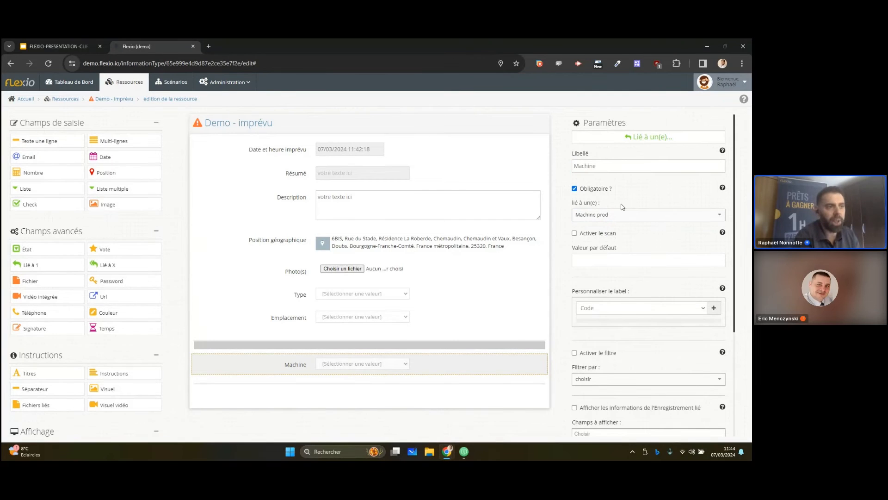
Customise the label of the linked machine records to show Code and Nom
{"action": "left_click", "coordinate": [638, 307]}
{"action": "left_click", "coordinate": [639, 308]}
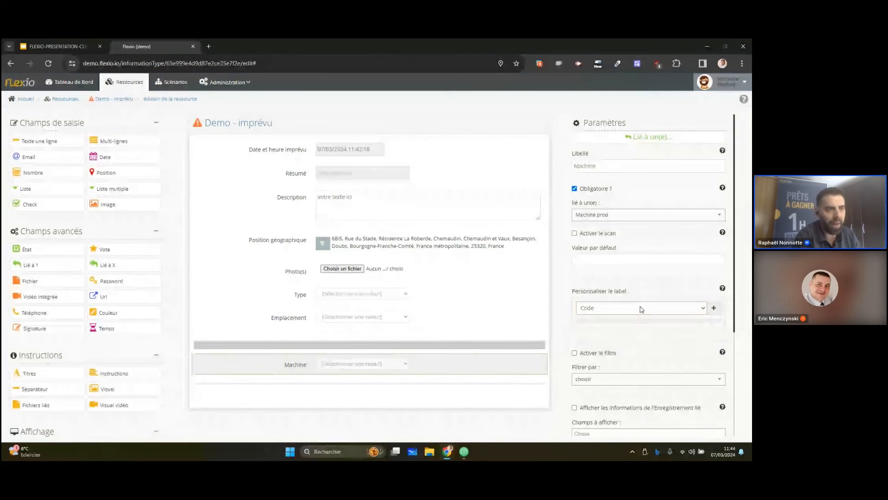
{"action": "left_click", "coordinate": [709, 309]}
{"action": "left_click", "coordinate": [675, 310]}
{"action": "left_click", "coordinate": [638, 330]}
{"action": "left_click", "coordinate": [714, 307]}
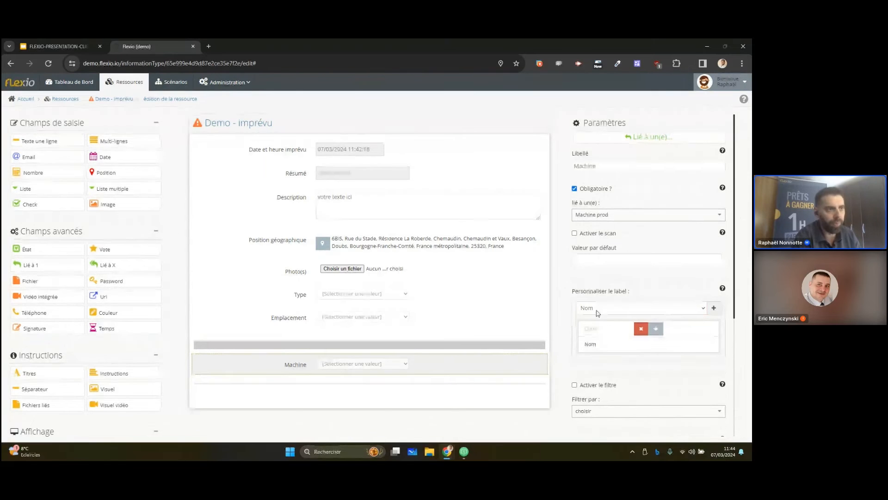
Enable scanning for the Machine field and save it
{"action": "left_click", "coordinate": [596, 235]}
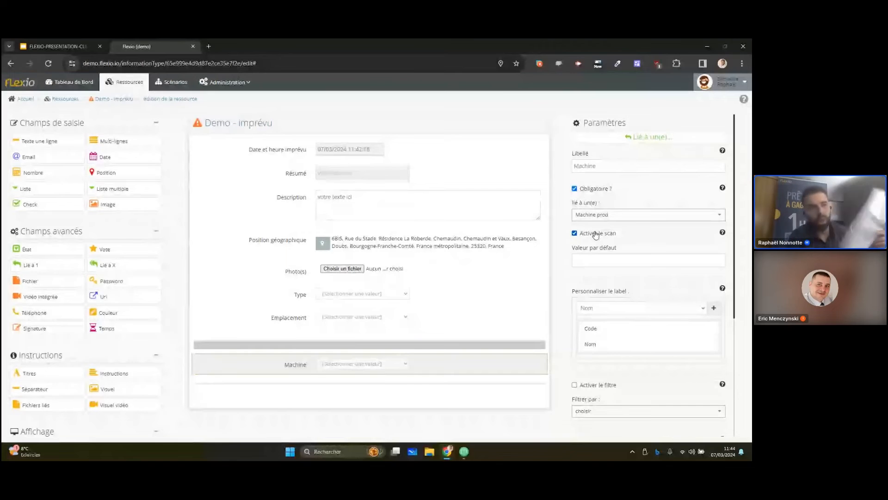
{"action": "scroll", "coordinate": [634, 258], "scroll_direction": "down", "scroll_amount": 2}
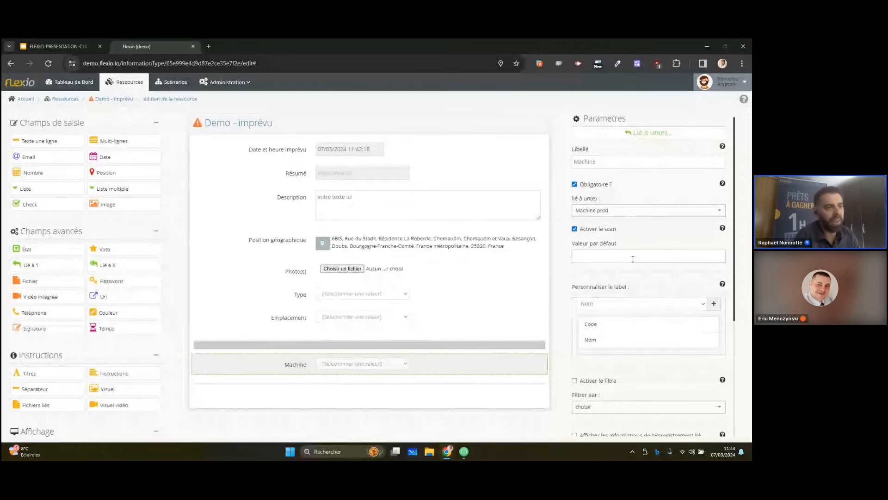
{"action": "left_click", "coordinate": [599, 411]}
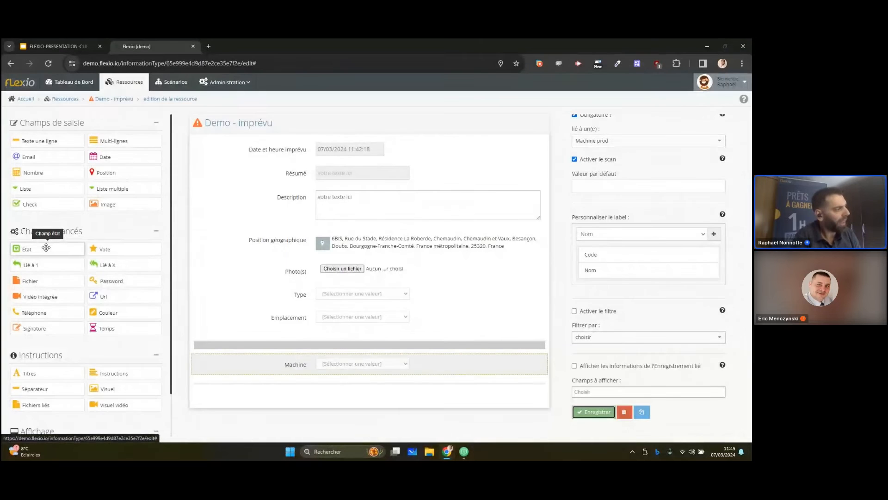
Add a state field below the group and label it "Suivi"
{"action": "left_click_drag", "start_coordinate": [46, 248], "coordinate": [454, 379]}
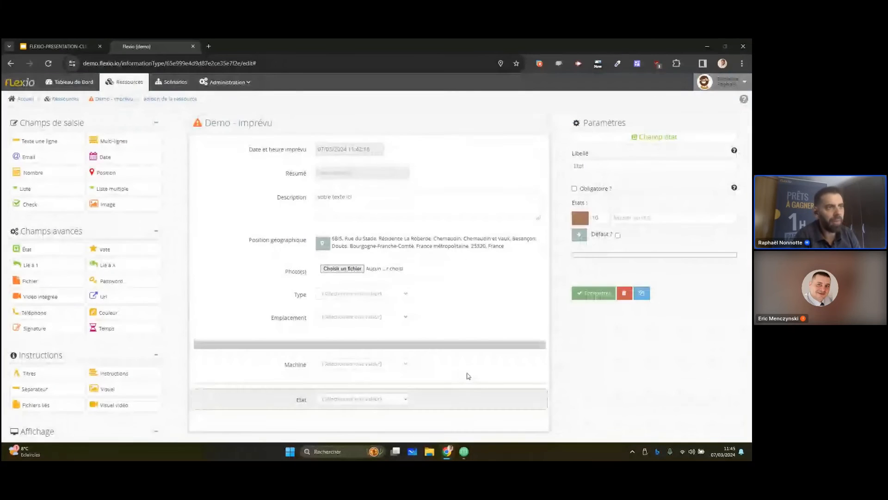
{"action": "left_click", "coordinate": [648, 165]}
{"action": "key", "text": "ctrl+a"}
{"action": "type", "text": "Suiv"}
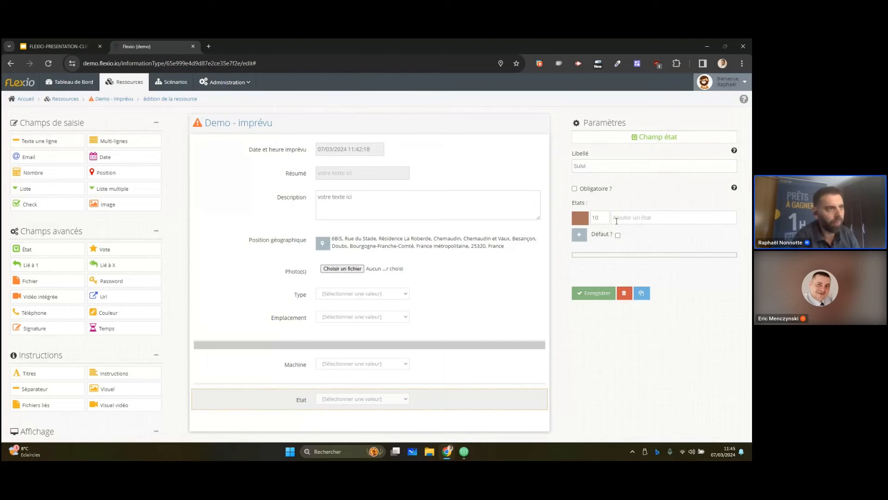
Add a red state "Déclaré" to the Suivi field as its default
{"action": "left_click", "coordinate": [580, 217]}
{"action": "left_click", "coordinate": [586, 226]}
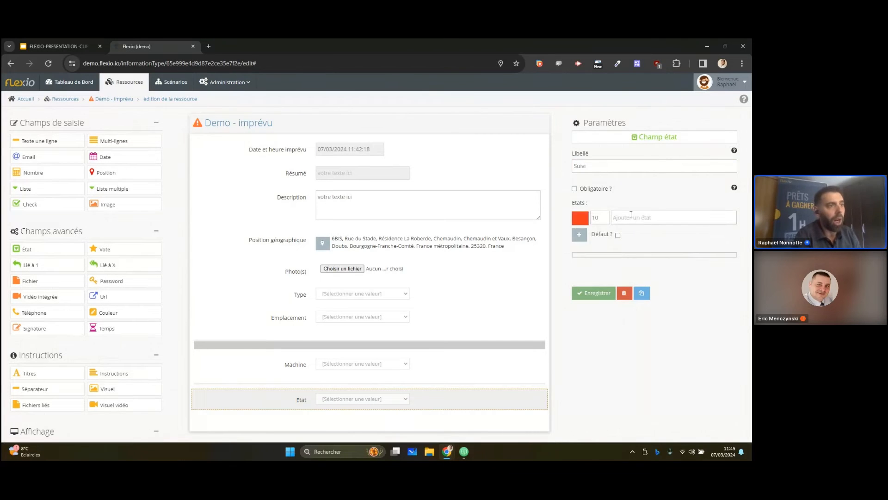
{"action": "left_click", "coordinate": [618, 235]}
{"action": "left_click", "coordinate": [638, 221]}
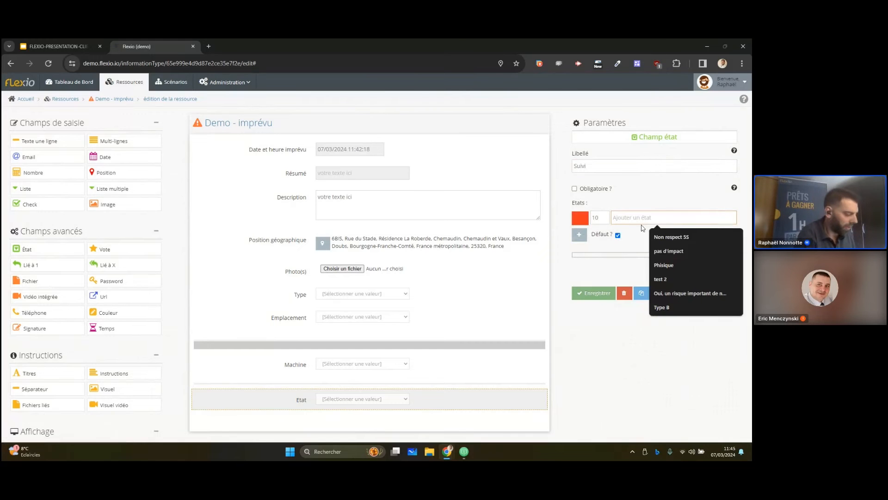
{"action": "type", "text": "Déclarée"}
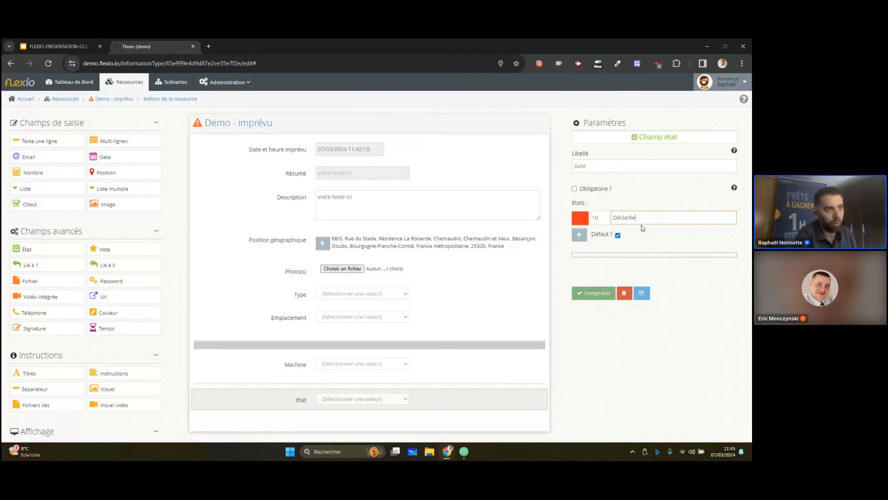
{"action": "left_click", "coordinate": [580, 235]}
Add a light green state "Assigné" to the Suivi field
{"action": "left_click", "coordinate": [581, 218]}
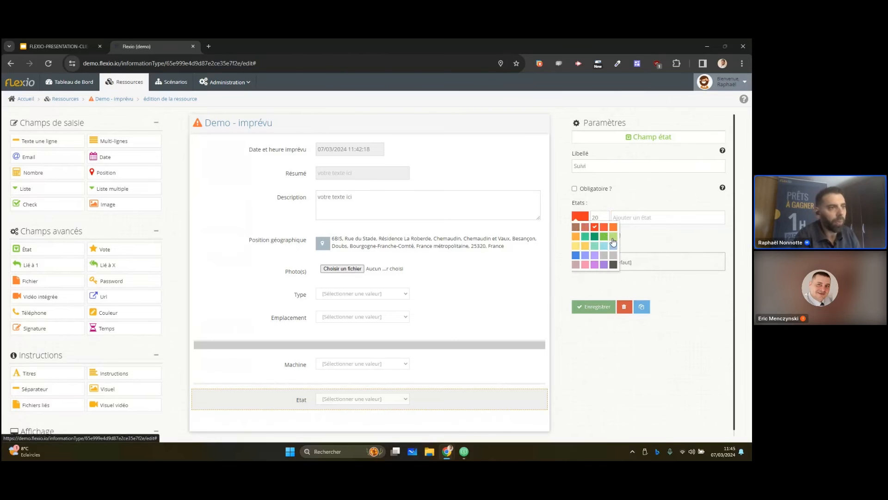
{"action": "left_click", "coordinate": [604, 236]}
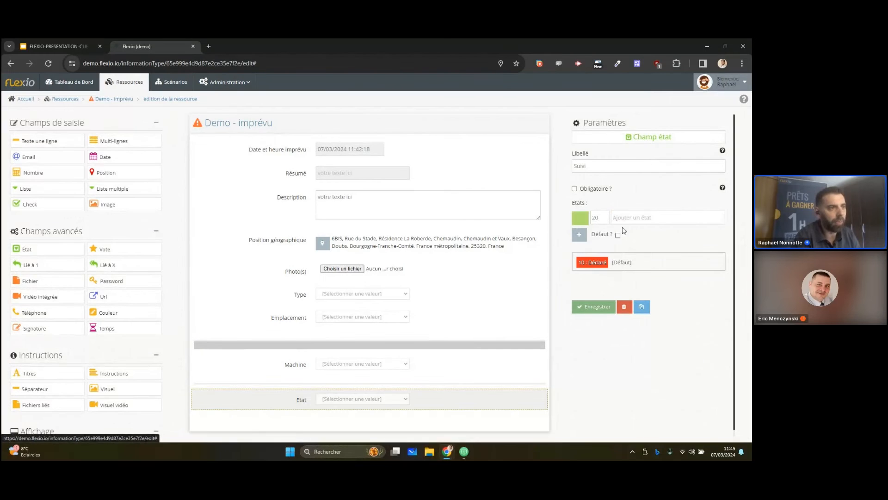
{"action": "left_click", "coordinate": [628, 218]}
{"action": "type", "text": "Assigné"}
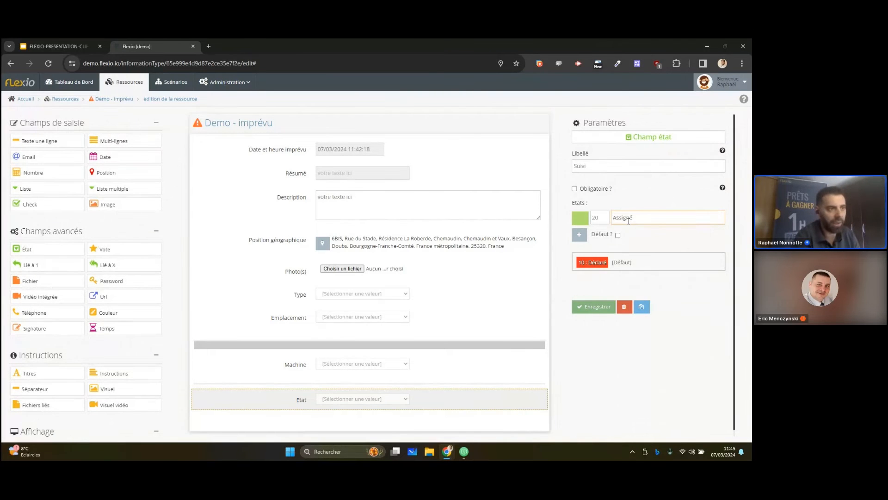
{"action": "left_click", "coordinate": [579, 235]}
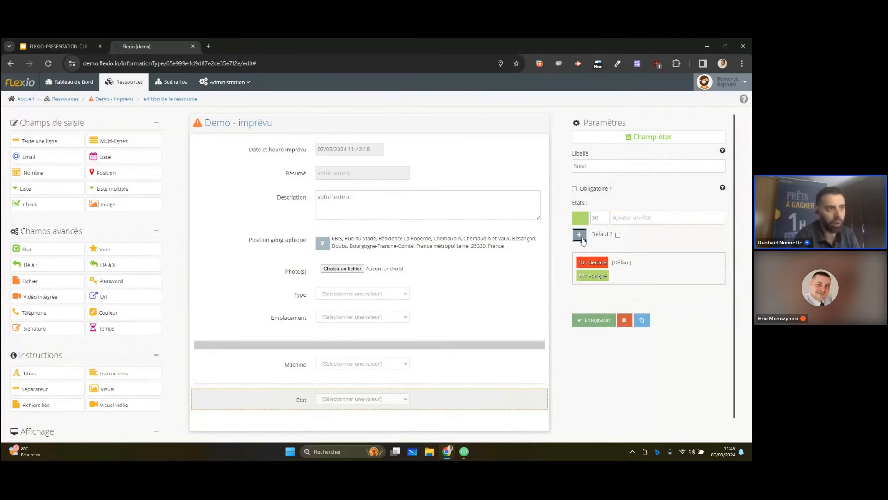
Add an orange state "En cours" to the Suivi field
{"action": "left_click", "coordinate": [580, 219]}
{"action": "left_click", "coordinate": [611, 225]}
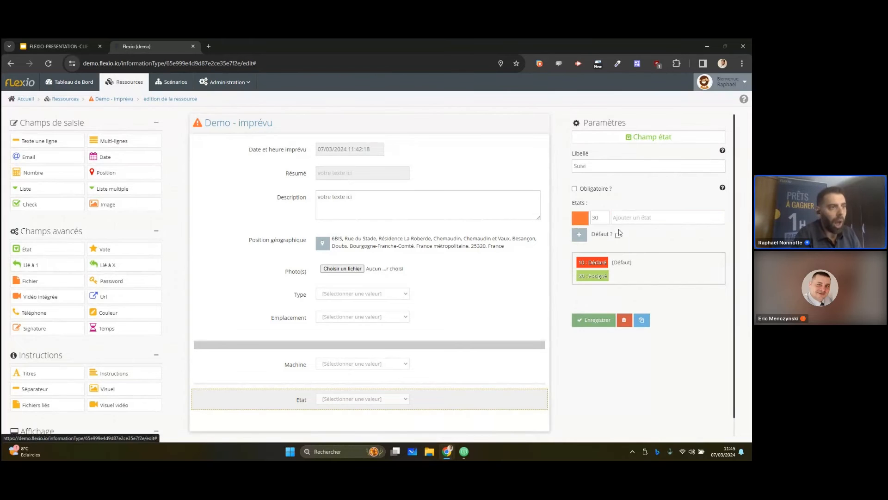
{"action": "left_click", "coordinate": [621, 220]}
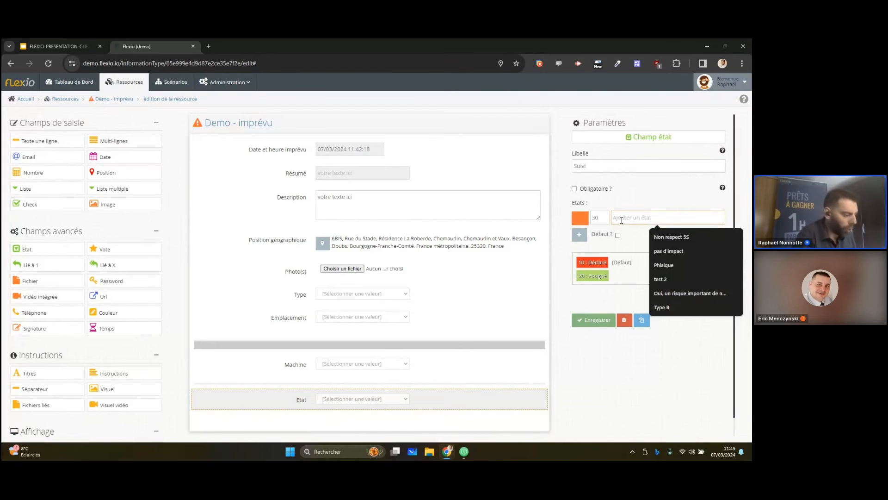
{"action": "type", "text": "Encours"}
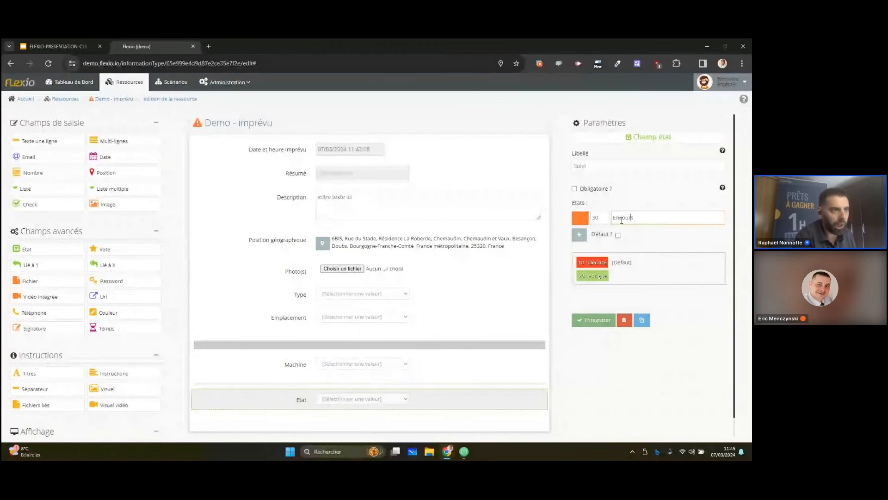
{"action": "left_click", "coordinate": [621, 218]}
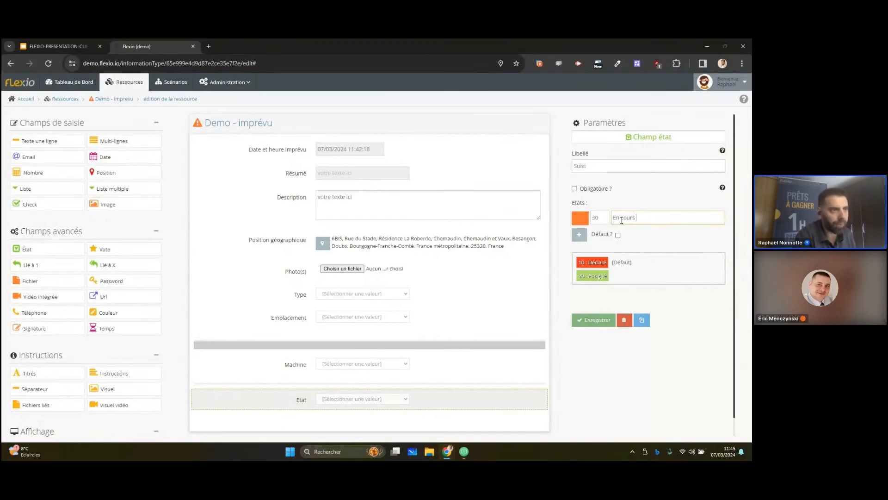
{"action": "left_click", "coordinate": [579, 235]}
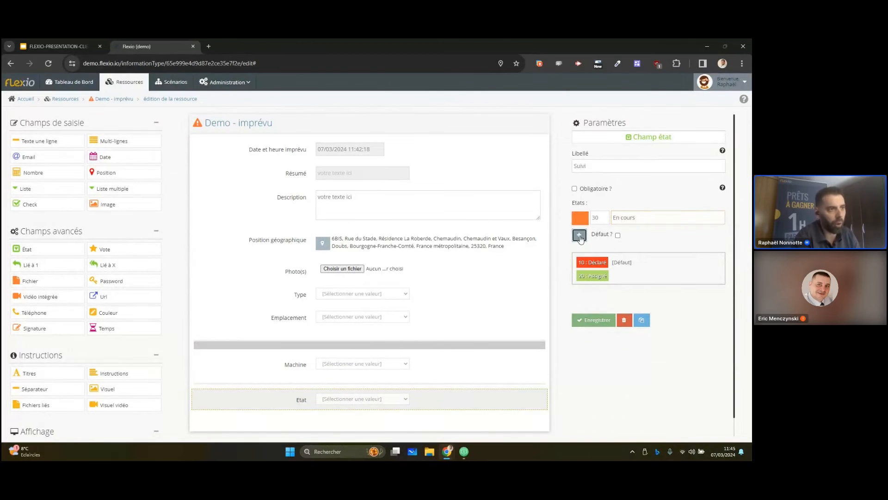
Add a dark green state "Résolu" numbered 90 to the Suivi field and save the field
{"action": "left_click", "coordinate": [580, 218]}
{"action": "left_click", "coordinate": [595, 237]}
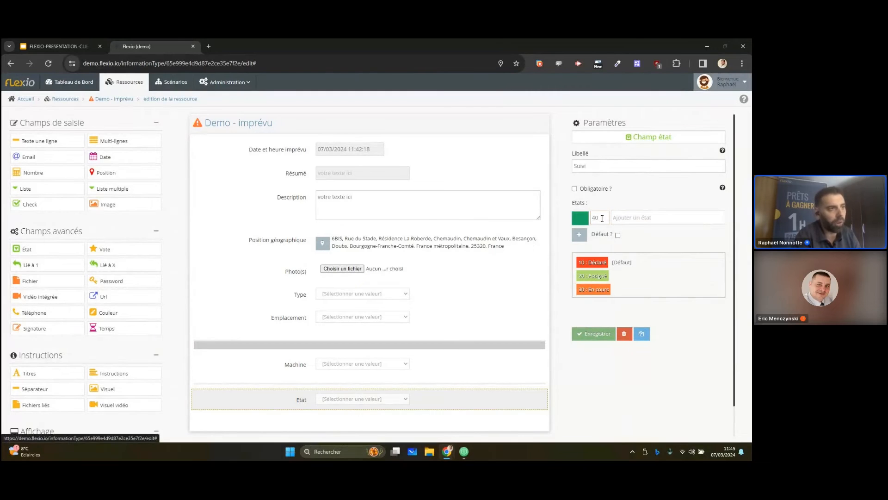
{"action": "double_click", "coordinate": [604, 218]}
{"action": "type", "text": "90"}
{"action": "key", "text": "Tab"}
{"action": "type", "text": "R2solu"}
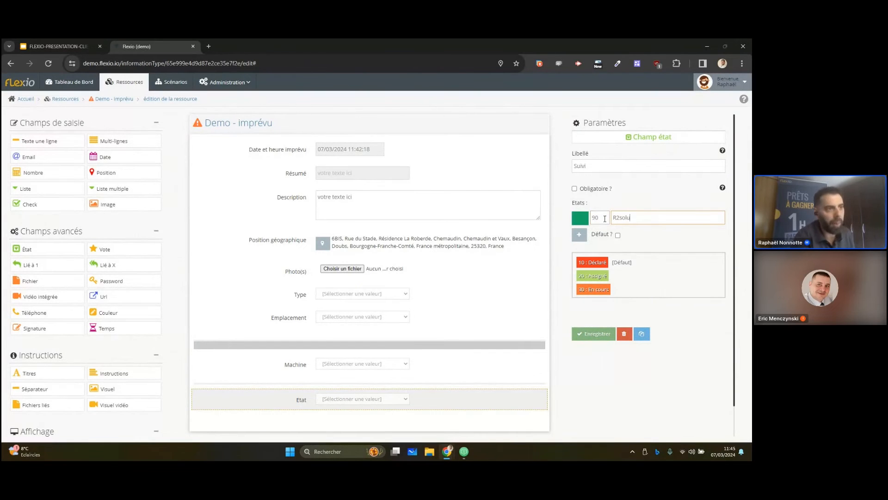
{"action": "key", "text": "BackSpace"}
{"action": "type", "text": "é"}
{"action": "key", "text": "End"}
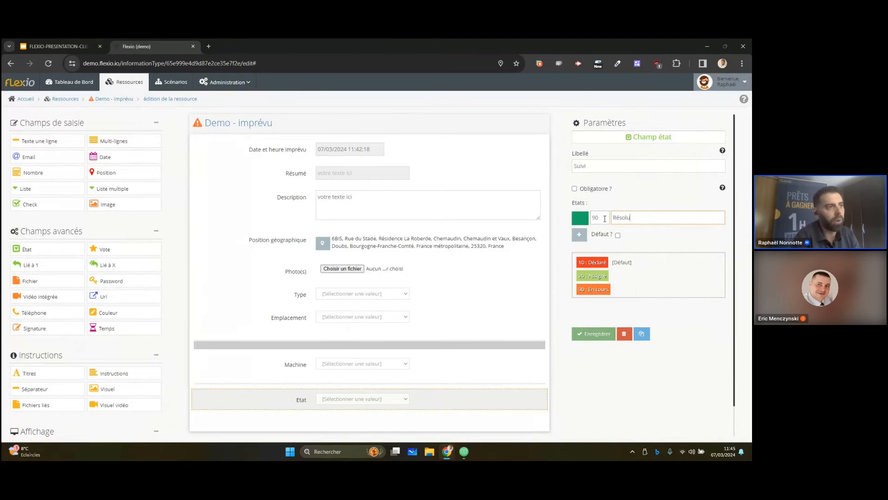
{"action": "left_click", "coordinate": [579, 234]}
{"action": "left_click", "coordinate": [594, 347]}
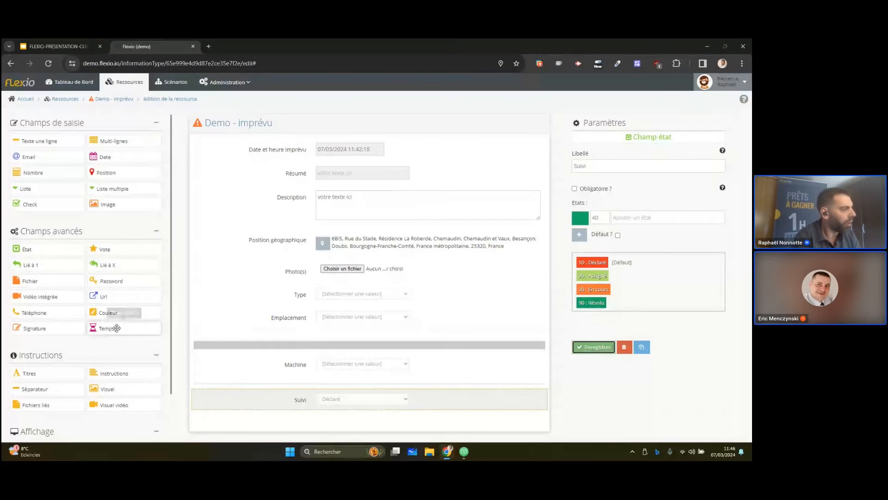
Add a new group below the Suivi field, with both its start and end markers
{"action": "scroll", "coordinate": [92, 365], "scroll_direction": "down", "scroll_amount": 1}
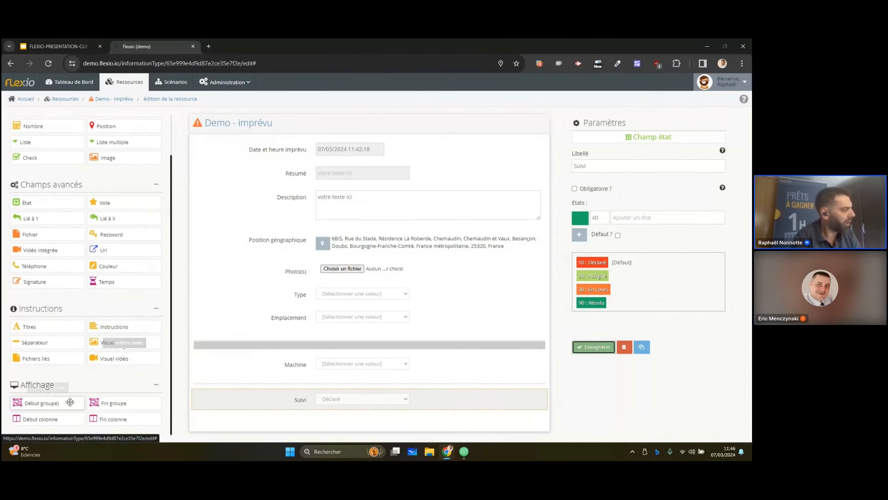
{"action": "left_click_drag", "start_coordinate": [57, 399], "coordinate": [311, 400]}
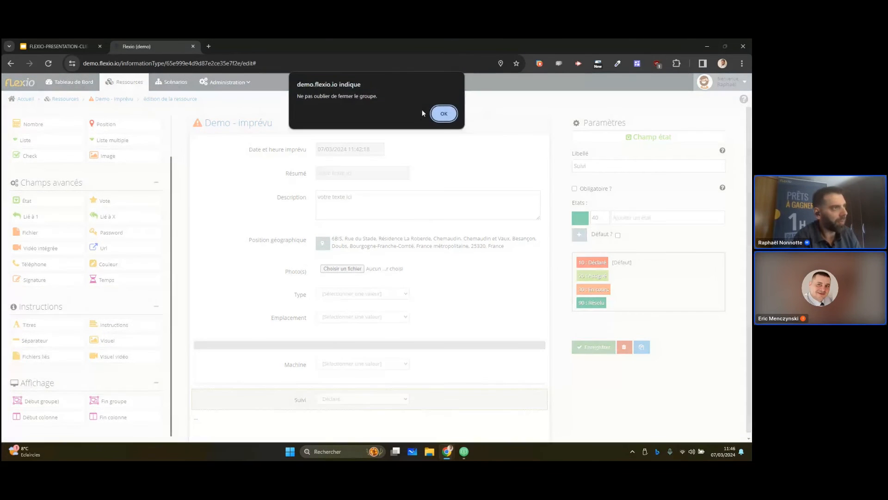
{"action": "left_click", "coordinate": [443, 111]}
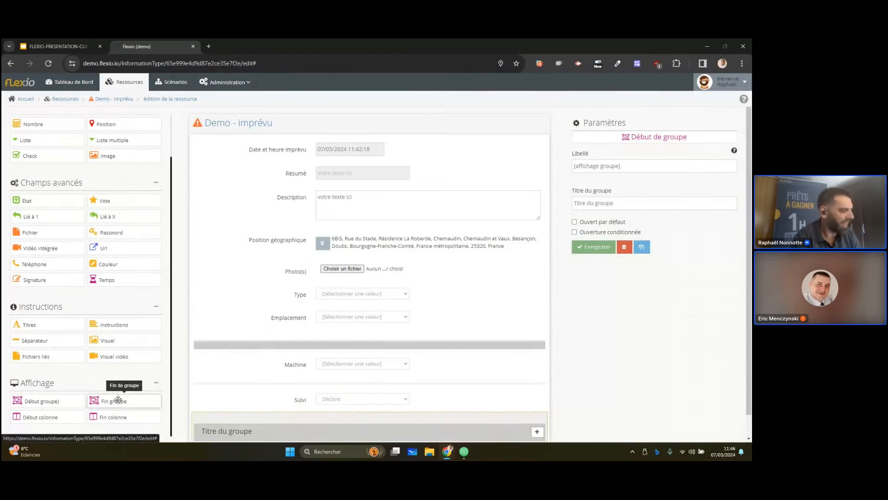
{"action": "left_click", "coordinate": [466, 349]}
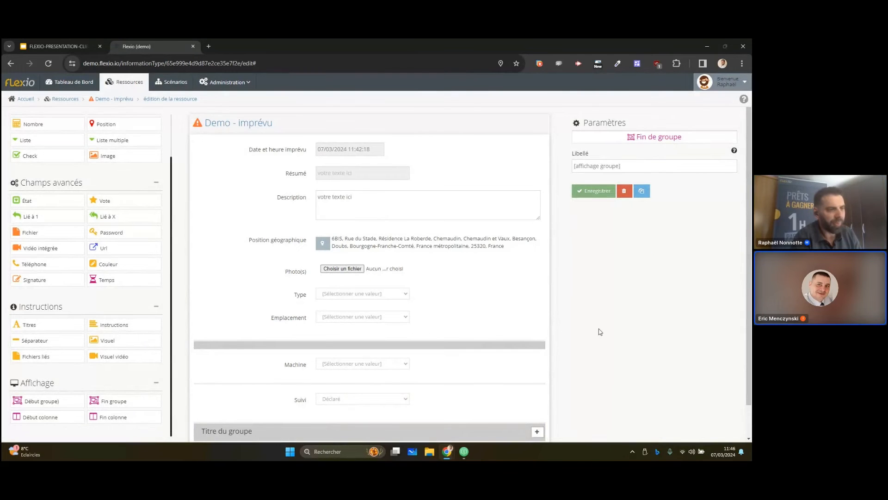
{"action": "scroll", "coordinate": [527, 335], "scroll_direction": "down", "scroll_amount": 1}
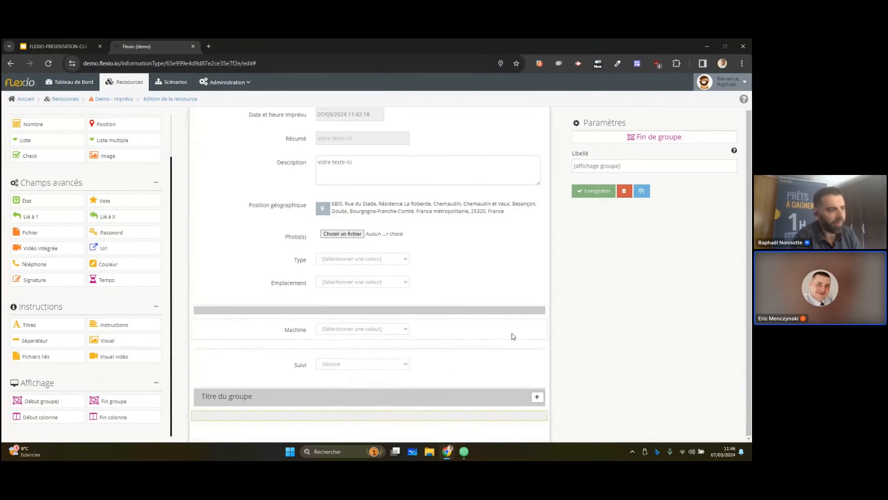
Add a single-link field labelled "personne" inside the new group and link it to "Personnes - users"
{"action": "left_click", "coordinate": [405, 399]}
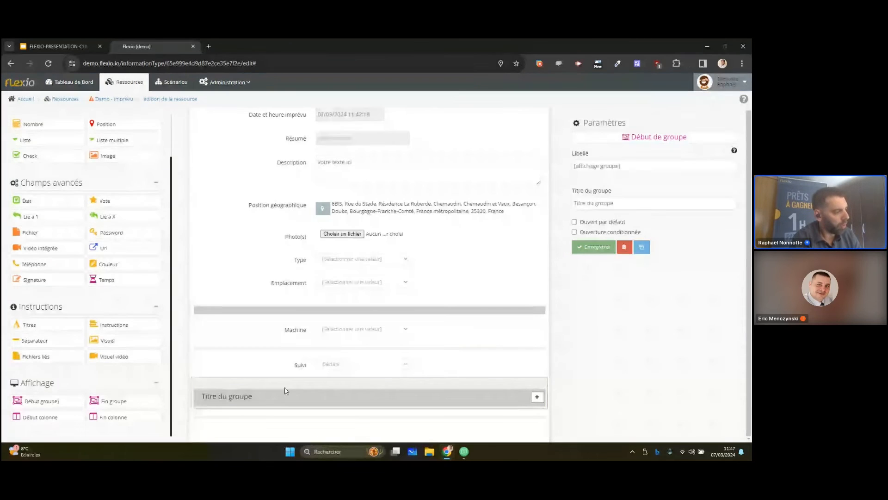
{"action": "left_click_drag", "start_coordinate": [58, 218], "coordinate": [340, 393]}
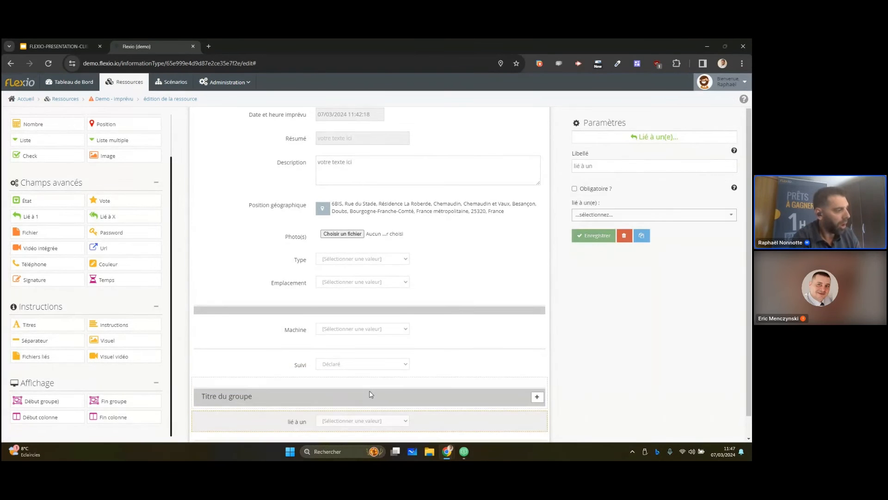
{"action": "left_click", "coordinate": [641, 167]}
{"action": "key", "text": "ctrl+a"}
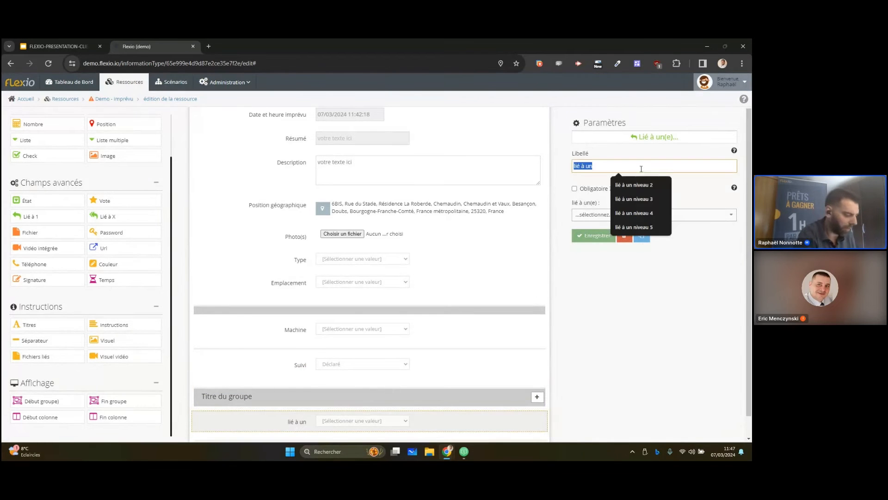
{"action": "type", "text": "personne"}
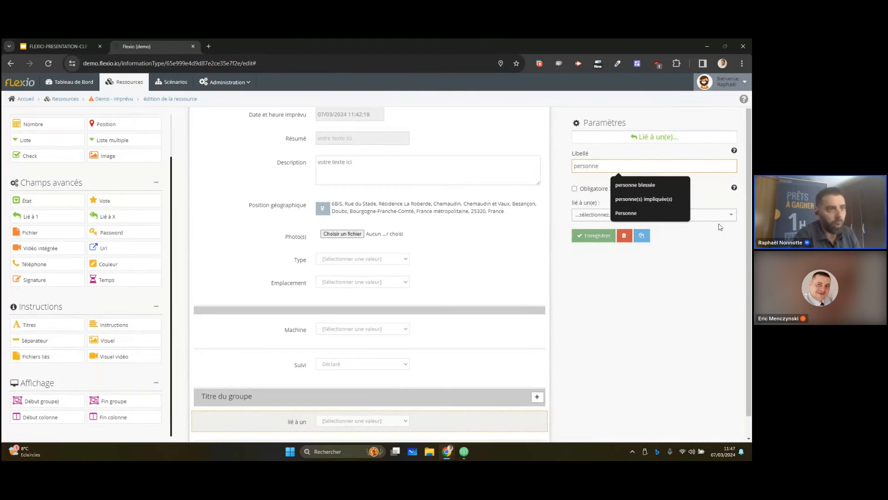
{"action": "left_click", "coordinate": [704, 218]}
{"action": "type", "text": "personne"}
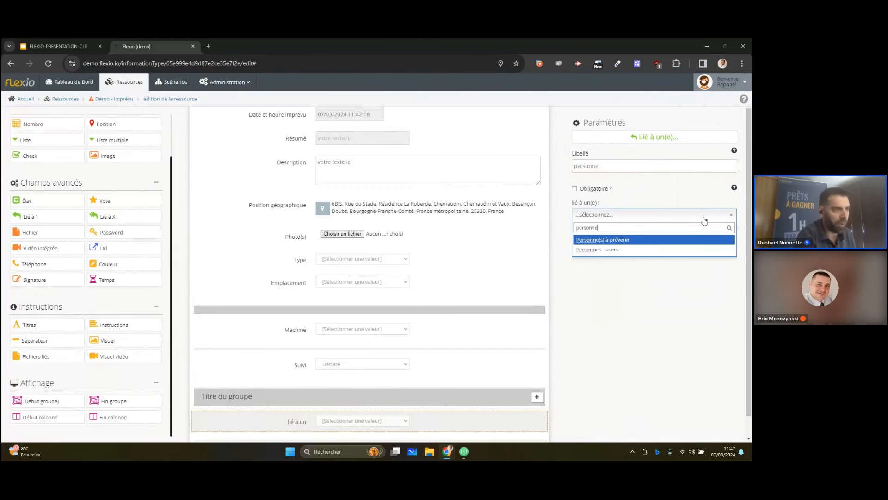
{"action": "left_click", "coordinate": [642, 251]}
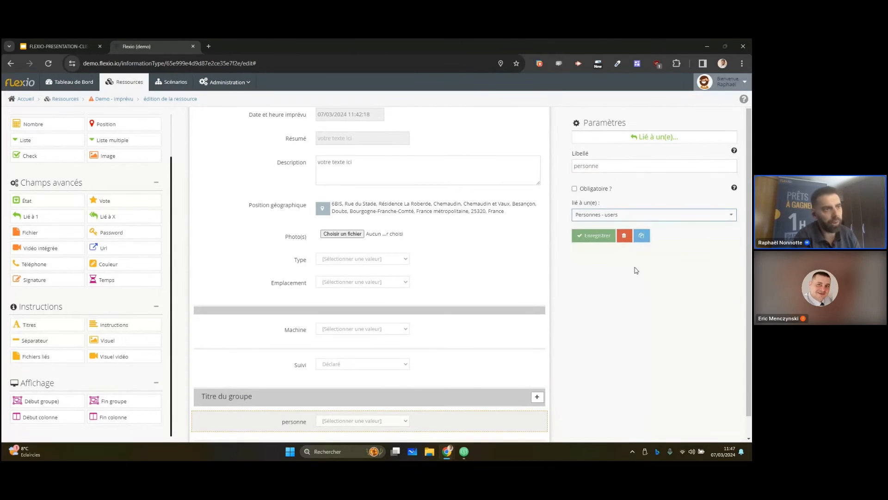
Customise the label of the linked person records to show Prénom and Nom, and save the field
{"action": "left_click", "coordinate": [636, 309]}
{"action": "left_click", "coordinate": [628, 334]}
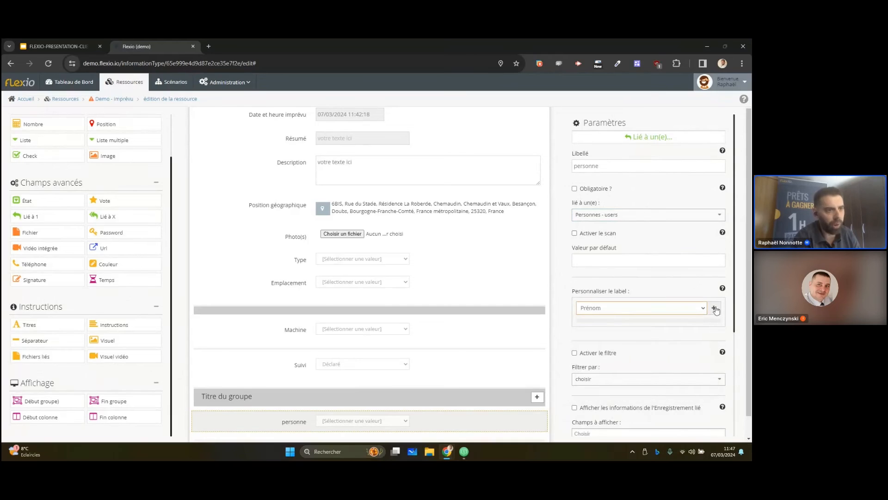
{"action": "left_click", "coordinate": [671, 307]}
{"action": "left_click", "coordinate": [601, 327]}
{"action": "scroll", "coordinate": [684, 324], "scroll_direction": "down", "scroll_amount": 3}
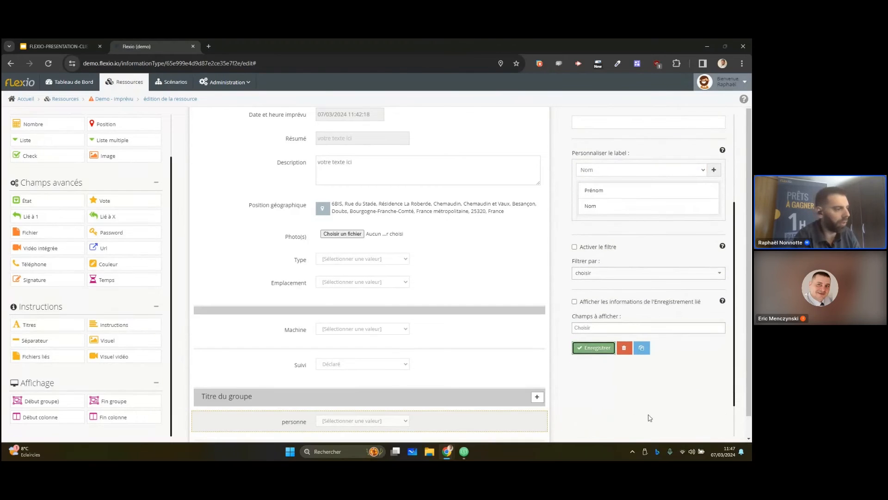
Make the group containing the personne field open only when Suivi is Assigné, under strict condition, and save it
{"action": "left_click", "coordinate": [404, 402]}
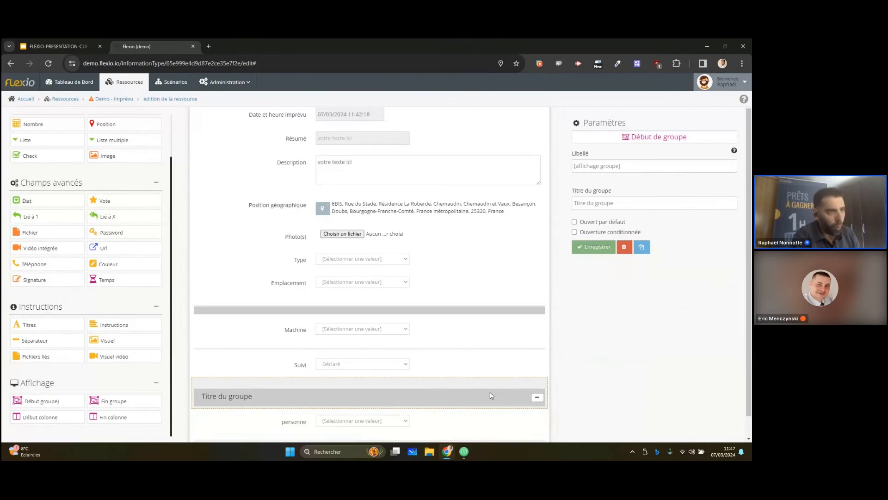
{"action": "left_click", "coordinate": [608, 233]}
{"action": "left_click", "coordinate": [630, 261]}
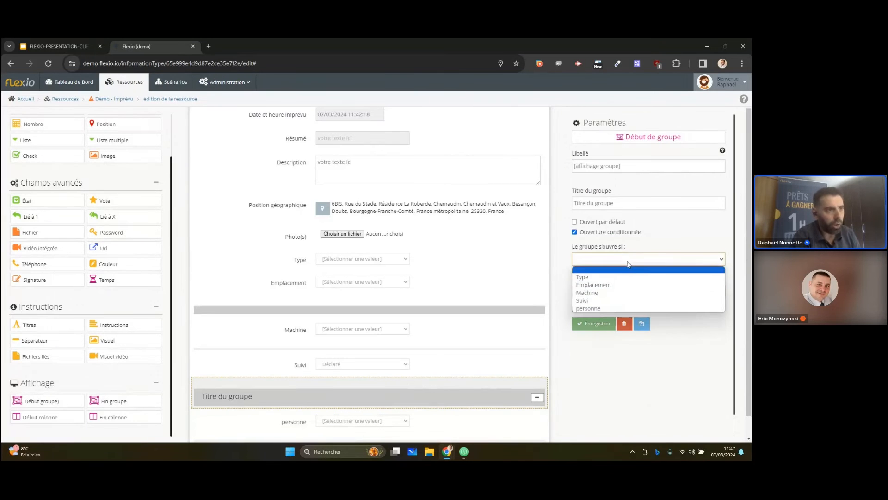
{"action": "left_click", "coordinate": [605, 301]}
{"action": "left_click", "coordinate": [615, 292]}
{"action": "left_click", "coordinate": [621, 312]}
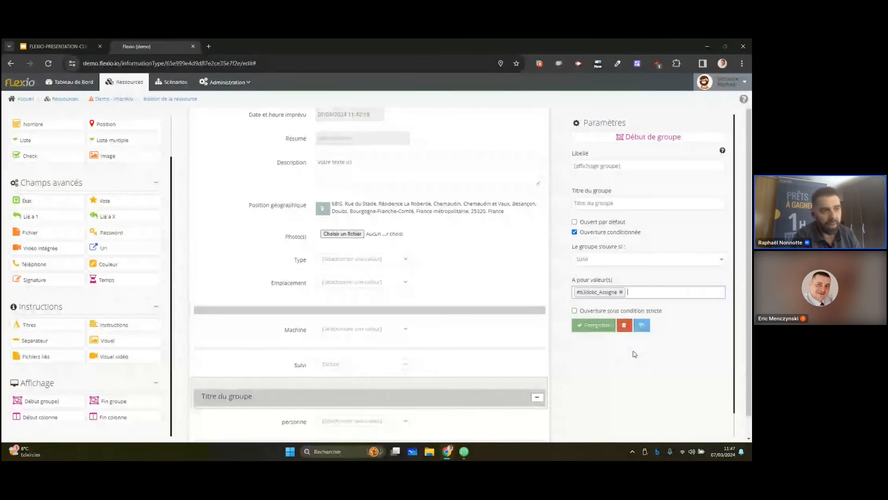
{"action": "left_click", "coordinate": [592, 312]}
{"action": "left_click", "coordinate": [595, 325]}
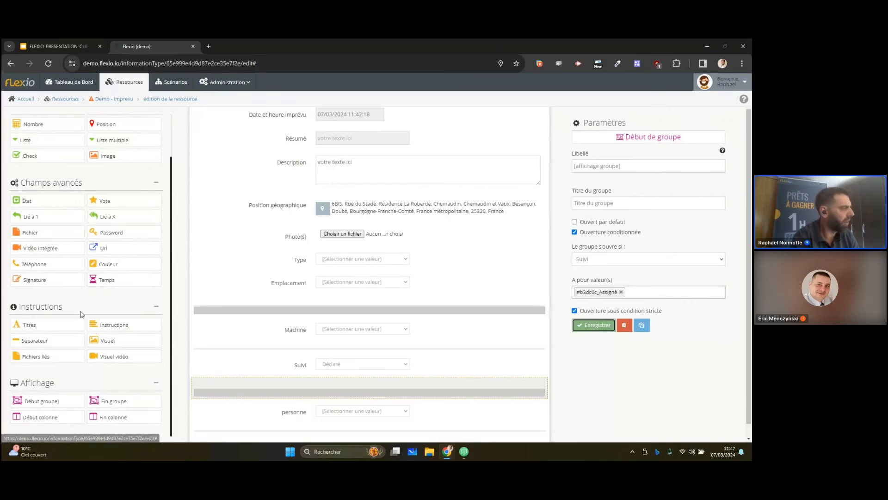
Add a text instruction block directly below the Machine field and set its style to Info
{"action": "left_click_drag", "start_coordinate": [122, 321], "coordinate": [335, 345]}
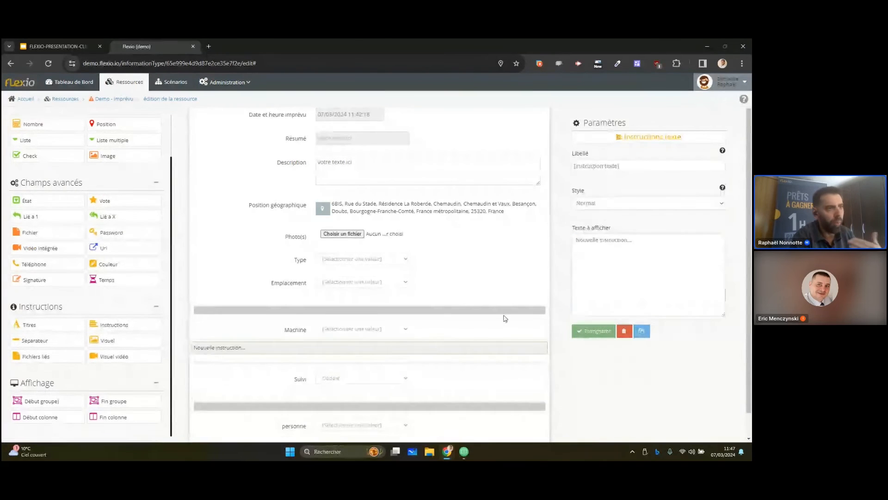
{"action": "left_click", "coordinate": [639, 205]}
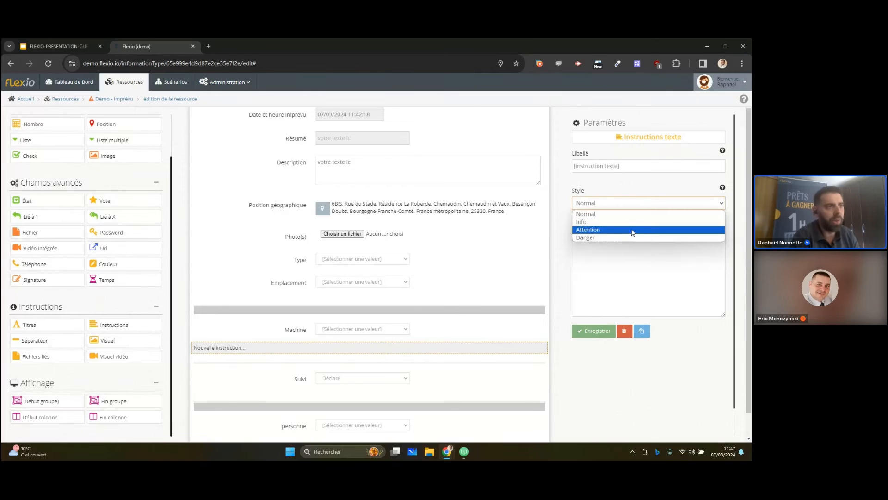
{"action": "left_click", "coordinate": [633, 230]}
{"action": "left_click", "coordinate": [634, 203]}
{"action": "left_click", "coordinate": [648, 222]}
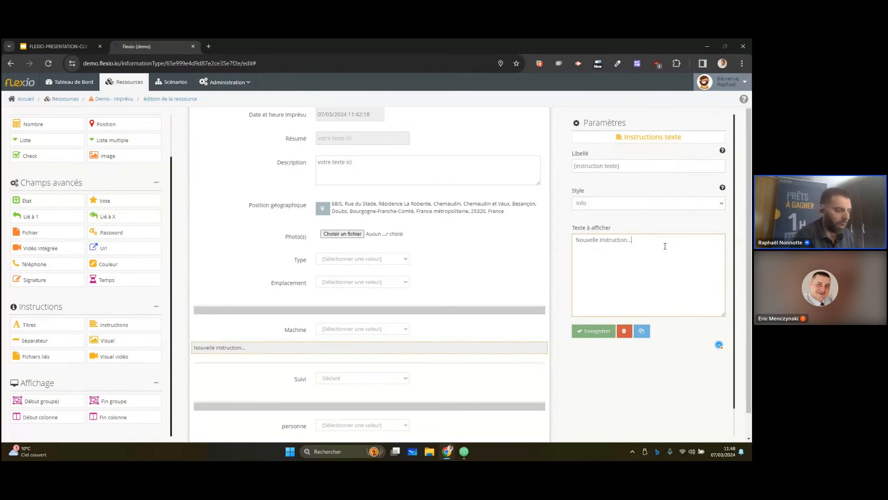
Set the instruction's display text to "Numero de machine à coté du bouton stop" and save the block
{"action": "key", "text": "ctrl+a"}
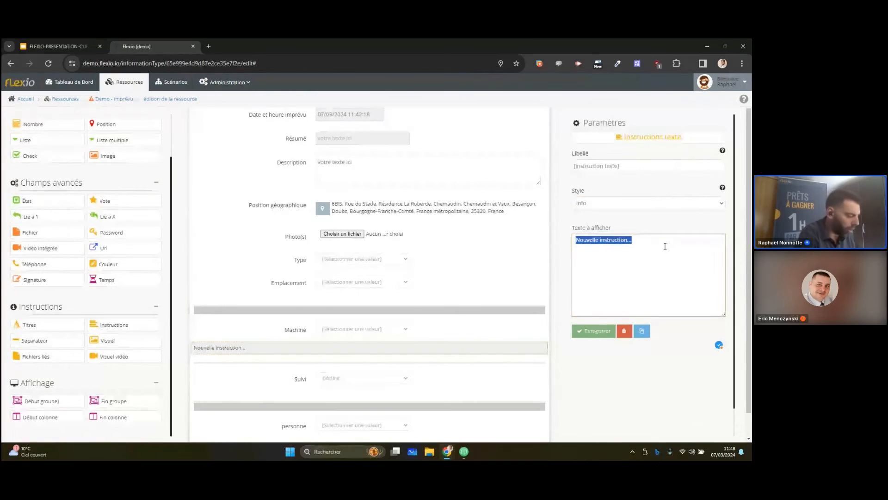
{"action": "type", "text": "Numero de "}
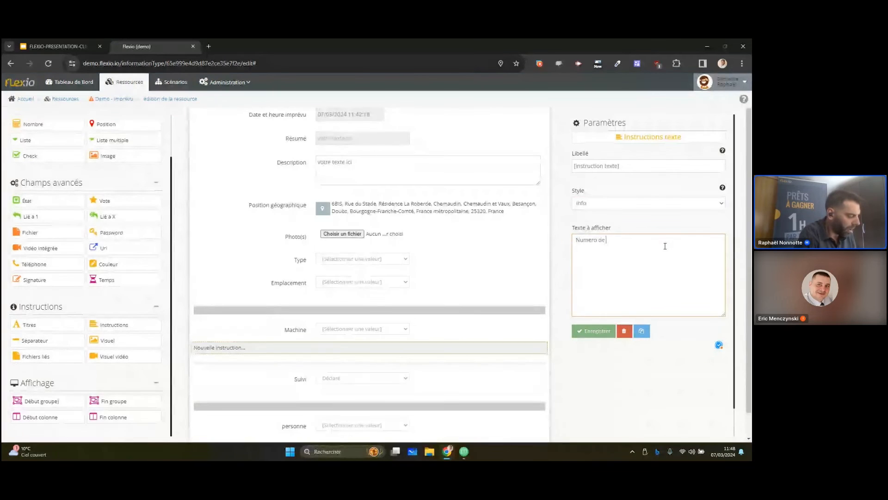
{"action": "type", "text": "machine à coté"}
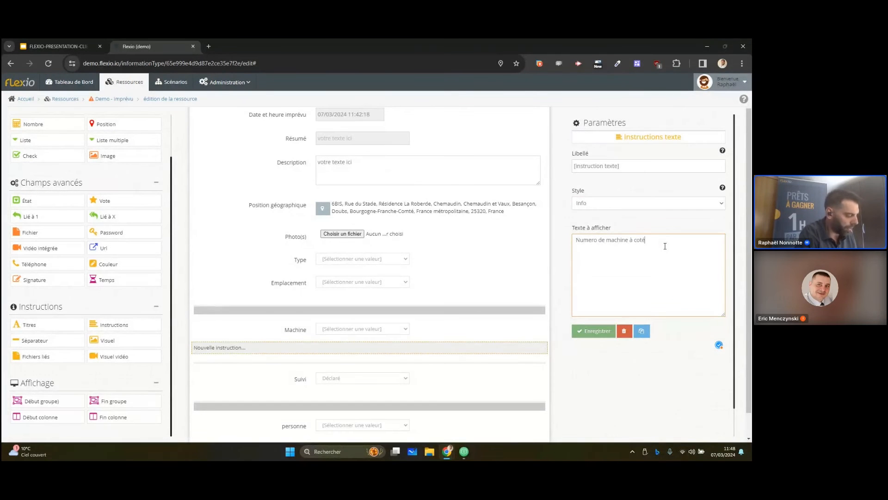
{"action": "type", "text": " du bouton stop"}
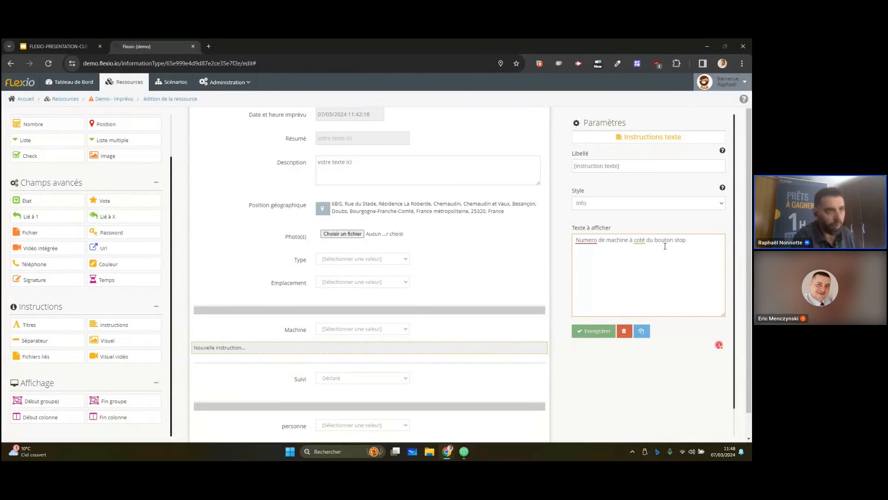
{"action": "left_click", "coordinate": [600, 331]}
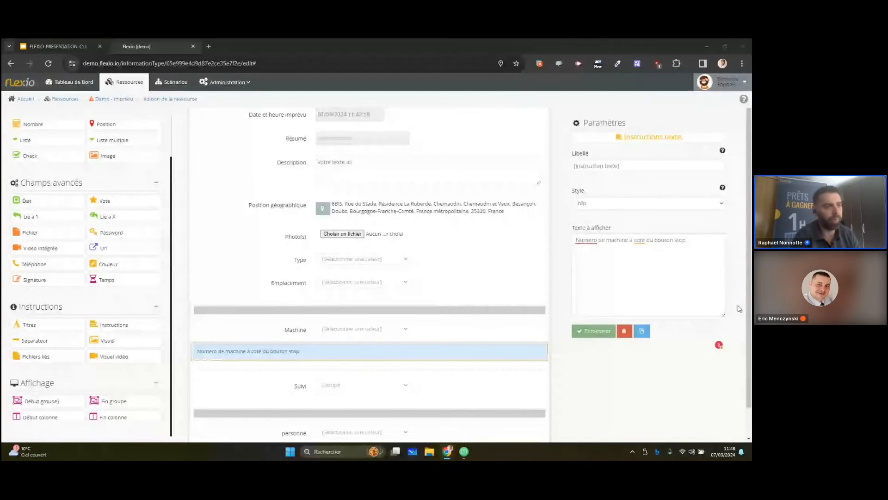
{"action": "left_click", "coordinate": [605, 332]}
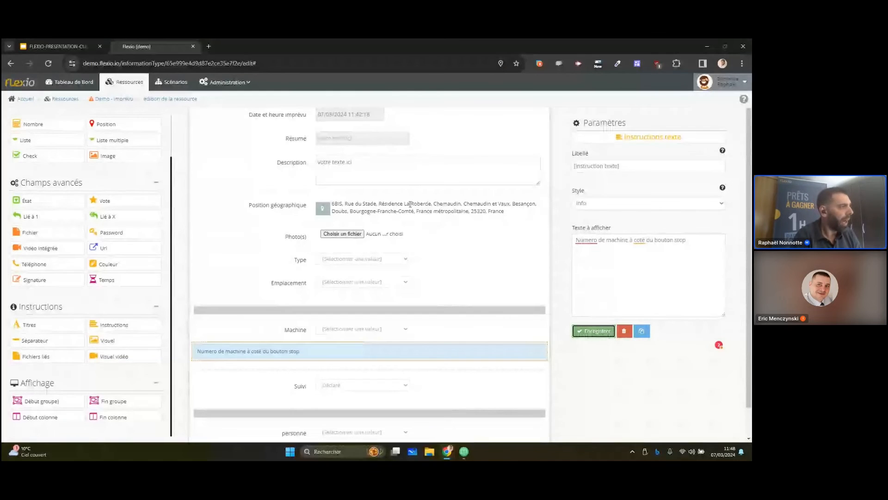
Enable the public view in the Demo - imprévu resource's integration settings and save the resource
{"action": "left_click", "coordinate": [446, 124]}
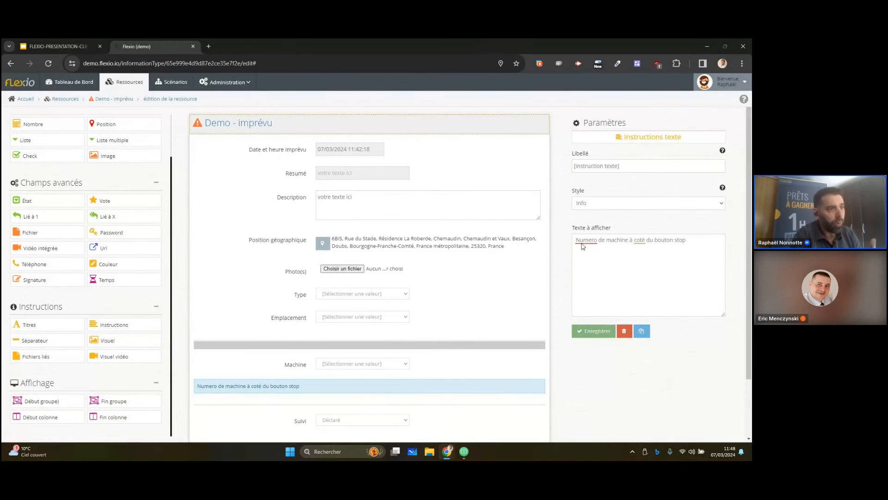
{"action": "left_click", "coordinate": [621, 327]}
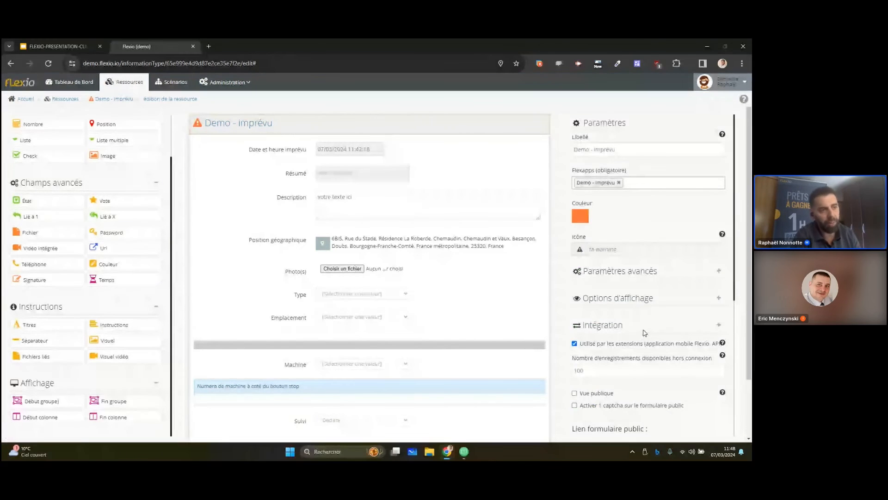
{"action": "left_click", "coordinate": [601, 393]}
{"action": "scroll", "coordinate": [676, 322], "scroll_direction": "down", "scroll_amount": 3}
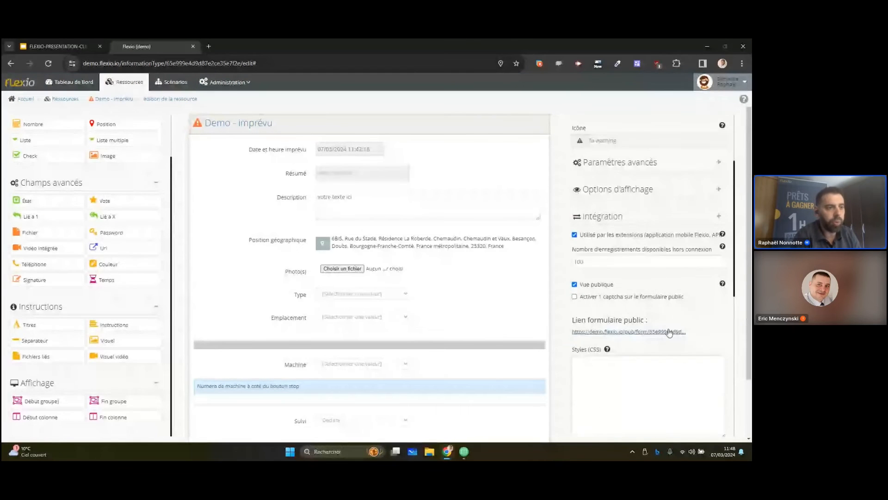
{"action": "right_click", "coordinate": [666, 332]}
{"action": "left_click", "coordinate": [586, 275]}
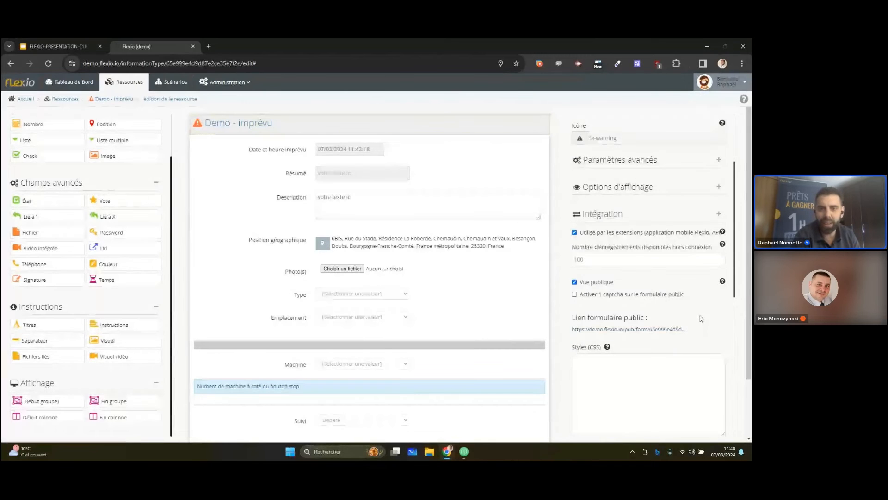
{"action": "scroll", "coordinate": [677, 316], "scroll_direction": "down", "scroll_amount": 2}
{"action": "scroll", "coordinate": [676, 316], "scroll_direction": "down", "scroll_amount": 4}
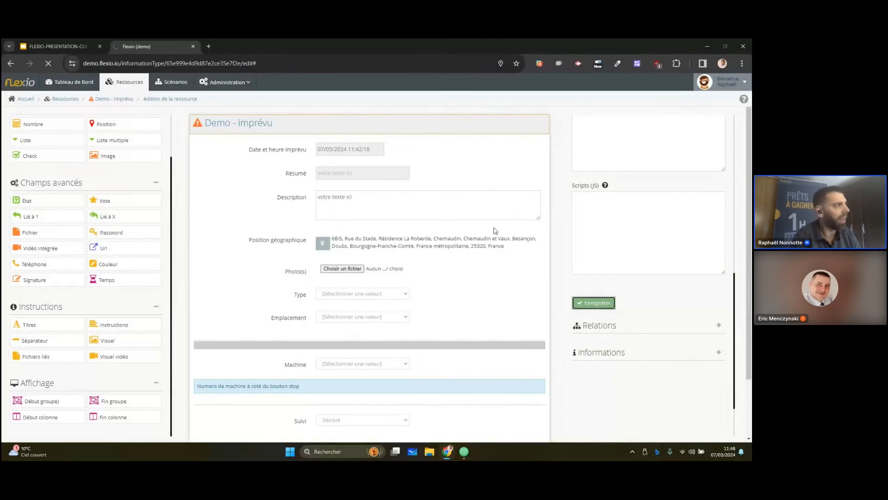
View the Demo - imprévu record list and its new-record form, and return to the list
{"action": "left_click", "coordinate": [123, 105]}
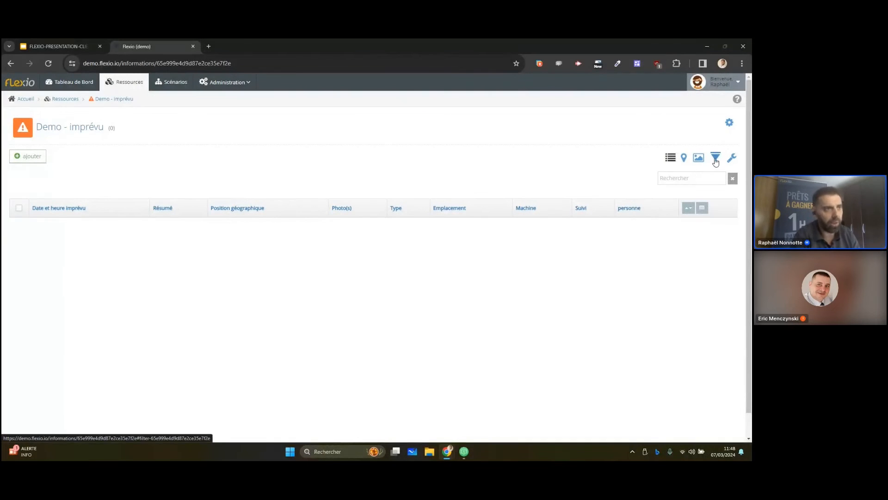
{"action": "left_click", "coordinate": [23, 157]}
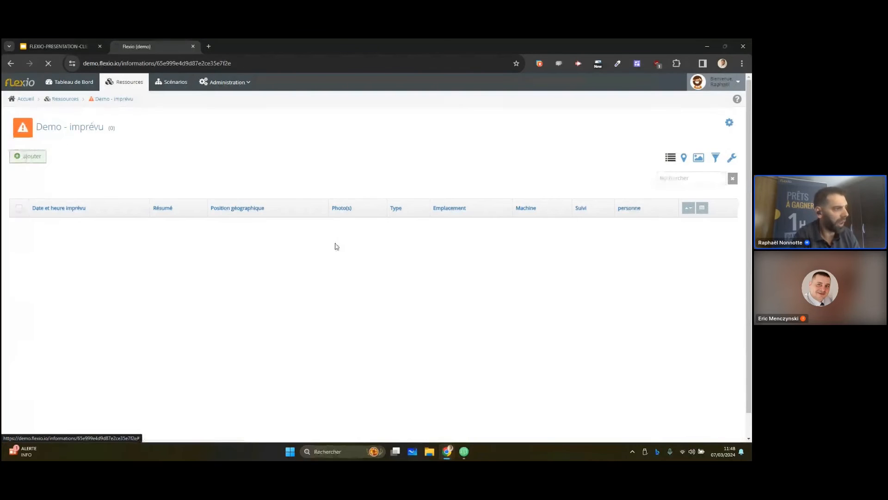
{"action": "left_click", "coordinate": [122, 100]}
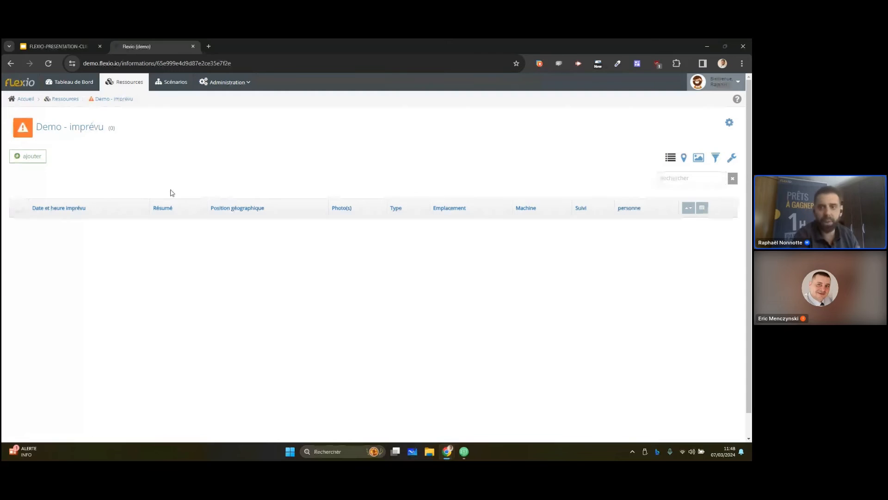
Create a new scenario and name it "Nouvel imprévu - informer par mail"
{"action": "left_click", "coordinate": [173, 86]}
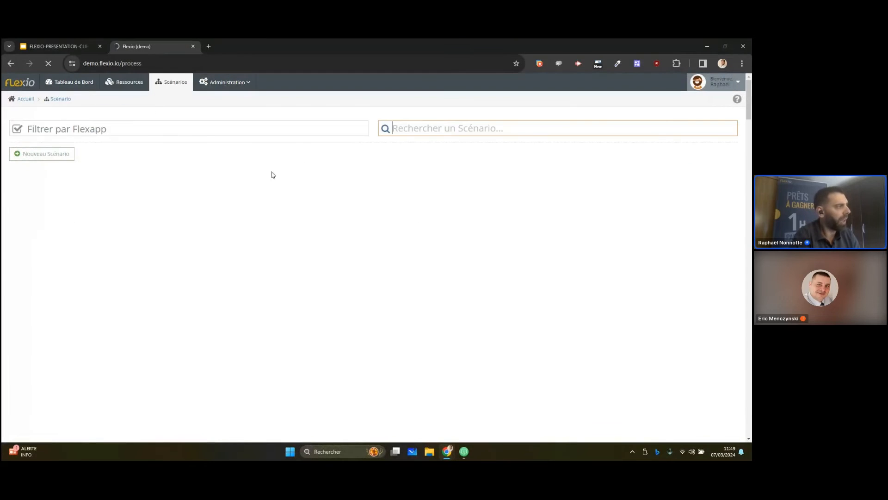
{"action": "left_click", "coordinate": [66, 159]}
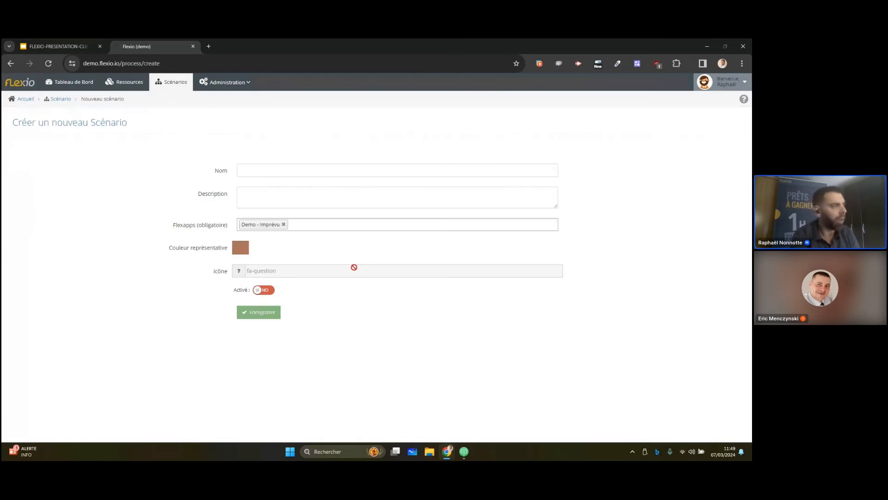
{"action": "left_click", "coordinate": [275, 168]}
{"action": "type", "text": "Nouvel "}
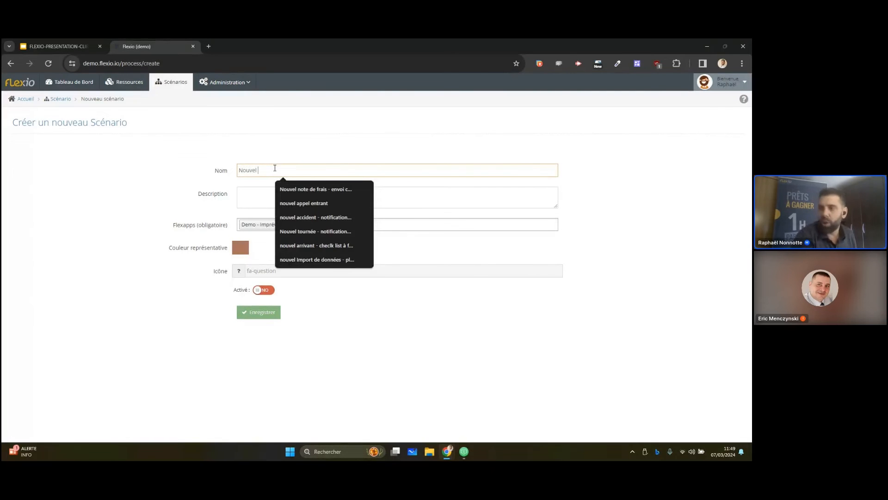
{"action": "type", "text": "impré"}
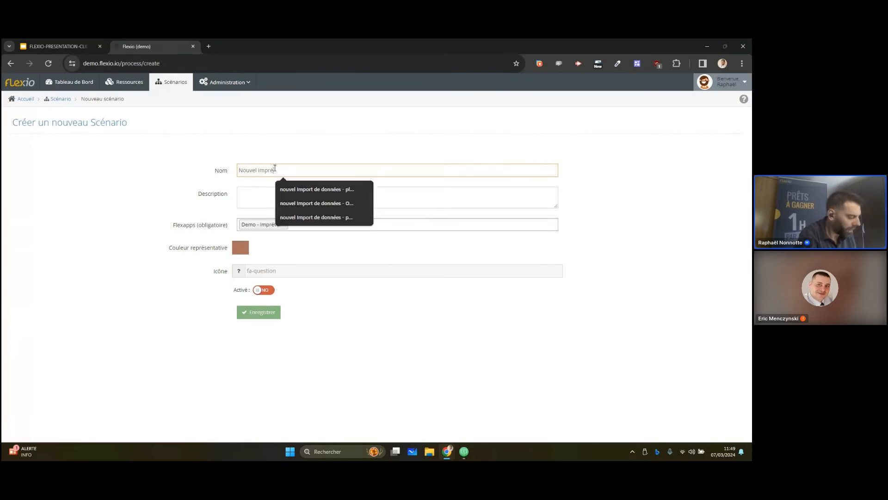
{"action": "type", "text": "vu -"}
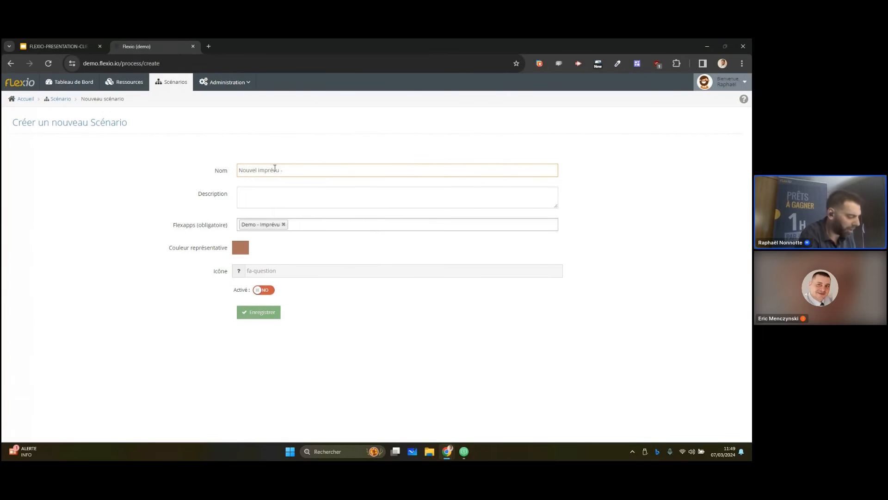
{"action": "type", "text": " informe par mail"}
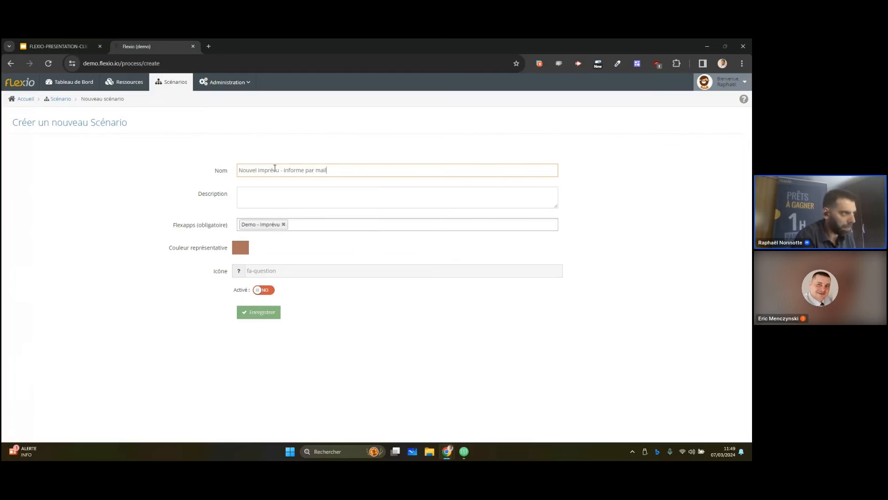
{"action": "key", "text": "Left"}
{"action": "key", "text": "Left"}
{"action": "key", "text": "Left"}
{"action": "type", "text": "r"}
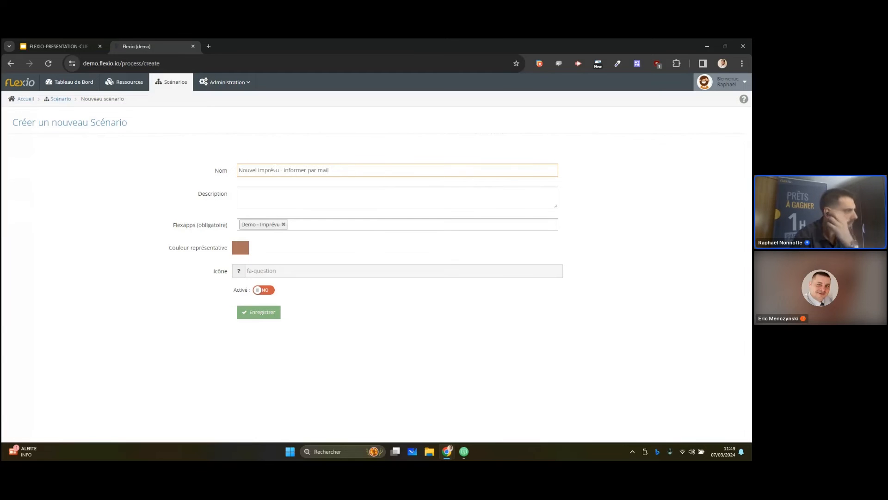
Give the scenario a blue colour and the square envelope icon, activate it and save it
{"action": "left_click", "coordinate": [240, 247]}
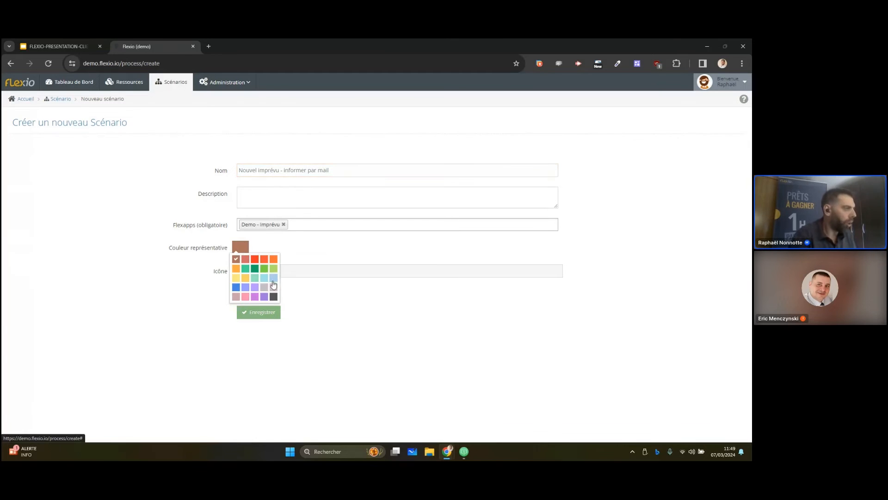
{"action": "left_click", "coordinate": [236, 287]}
{"action": "left_click", "coordinate": [273, 270]}
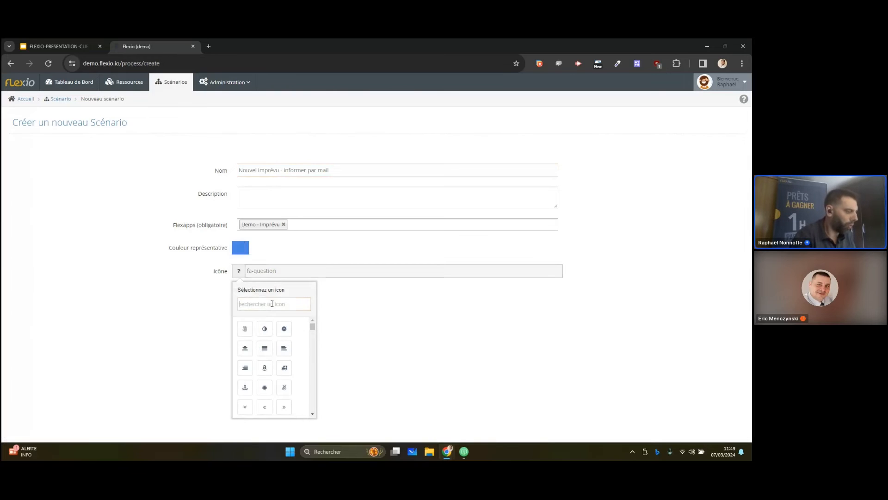
{"action": "type", "text": "env"}
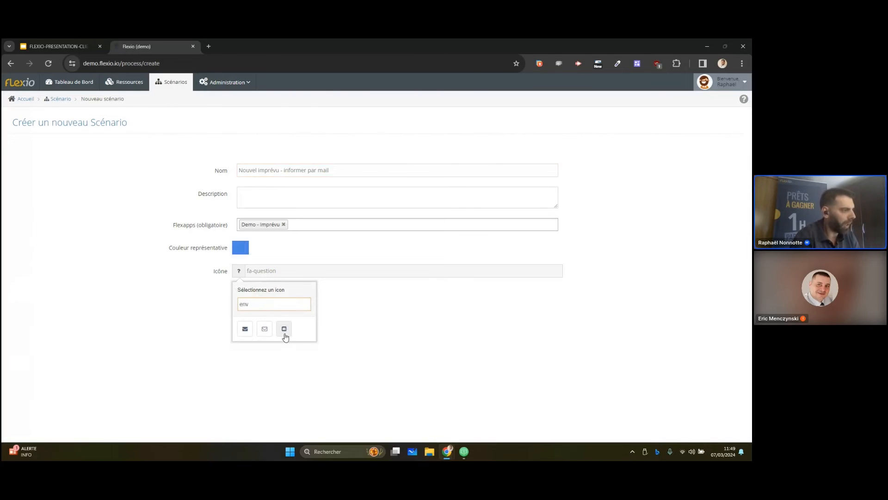
{"action": "left_click", "coordinate": [284, 329]}
{"action": "left_click", "coordinate": [265, 290]}
{"action": "left_click", "coordinate": [268, 312]}
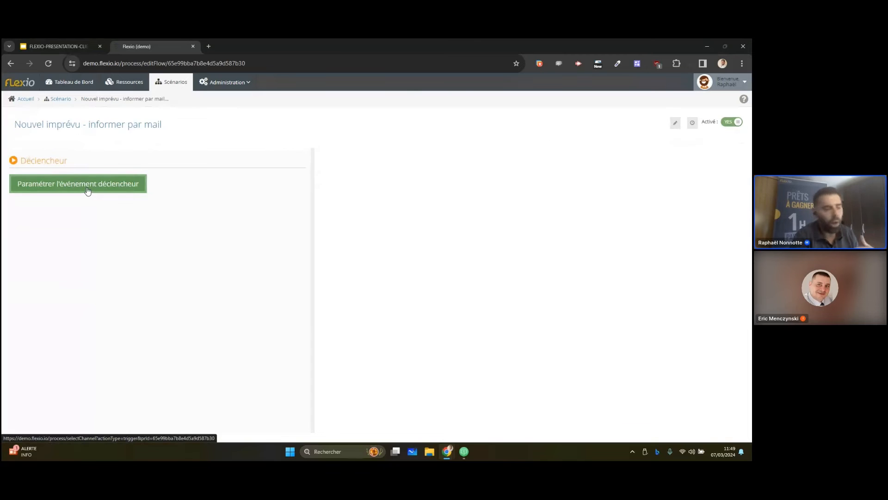
Set the scenario's trigger to the creation or modification of a "Demo - imprévu" record through the Ressources Demo connection, and save it
{"action": "left_click", "coordinate": [88, 190]}
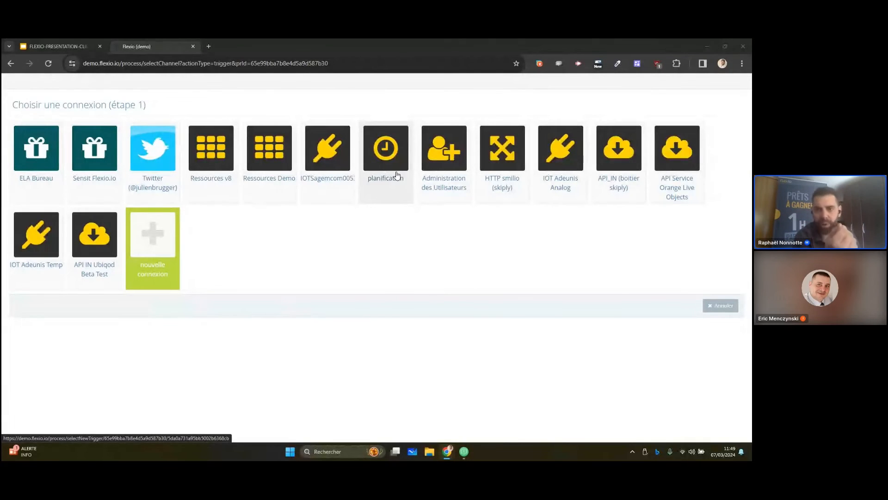
{"action": "left_click", "coordinate": [272, 161]}
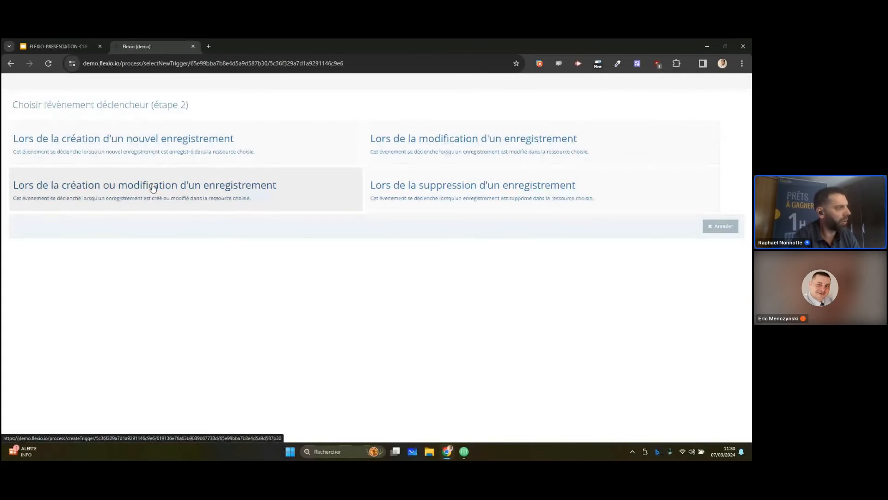
{"action": "left_click", "coordinate": [213, 199]}
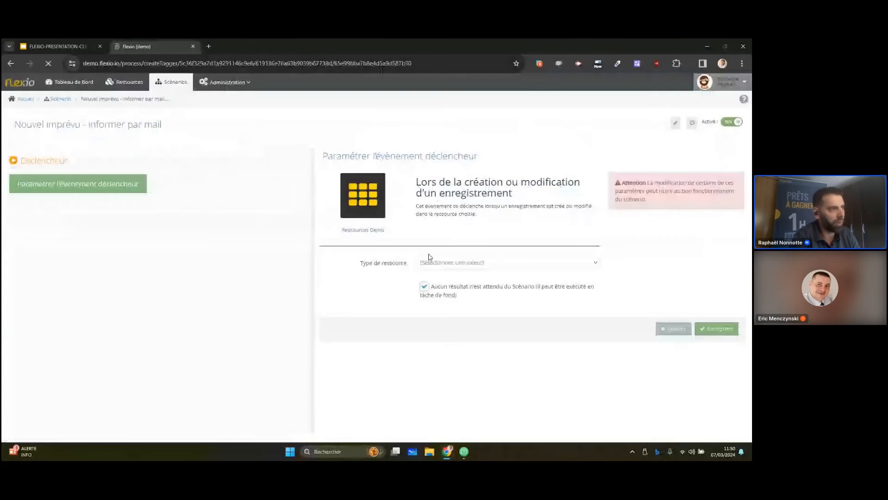
{"action": "left_click", "coordinate": [462, 264]}
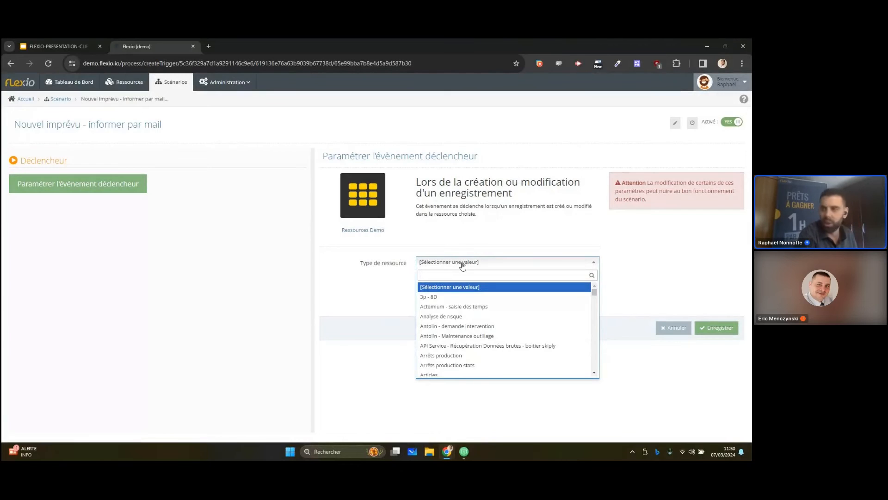
{"action": "type", "text": "demo"}
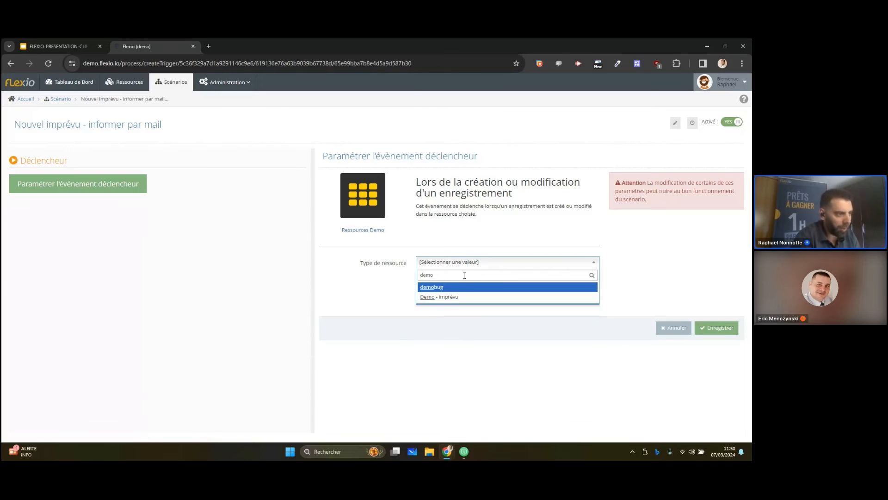
{"action": "left_click", "coordinate": [462, 296]}
{"action": "left_click", "coordinate": [713, 328]}
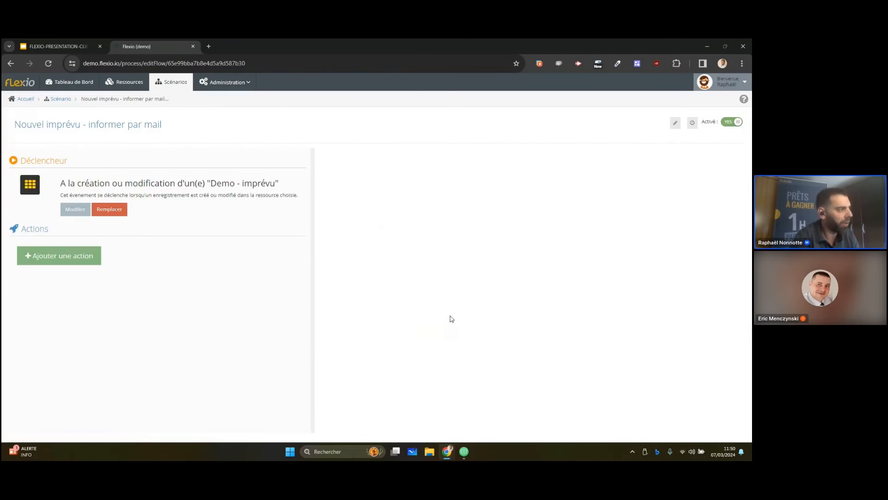
Add an "Envoyer Un Email" action to the scenario through the Email (v2) connection
{"action": "left_click", "coordinate": [76, 263]}
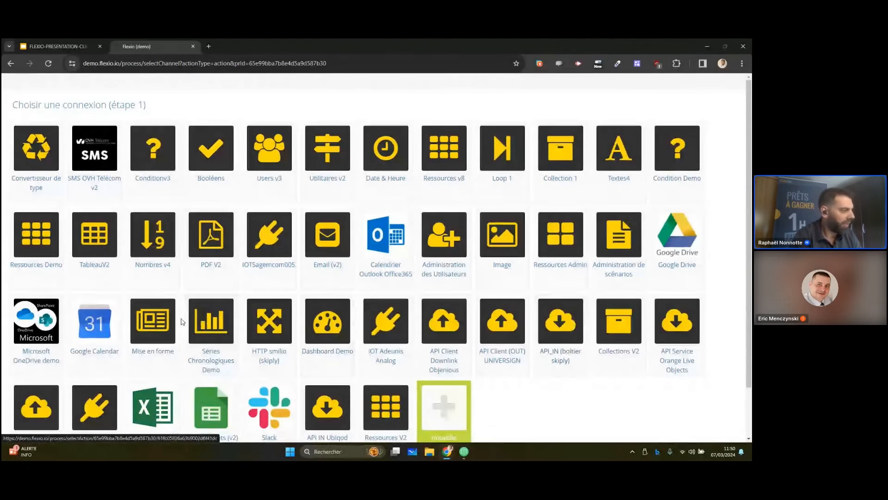
{"action": "scroll", "coordinate": [359, 314], "scroll_direction": "down", "scroll_amount": 1}
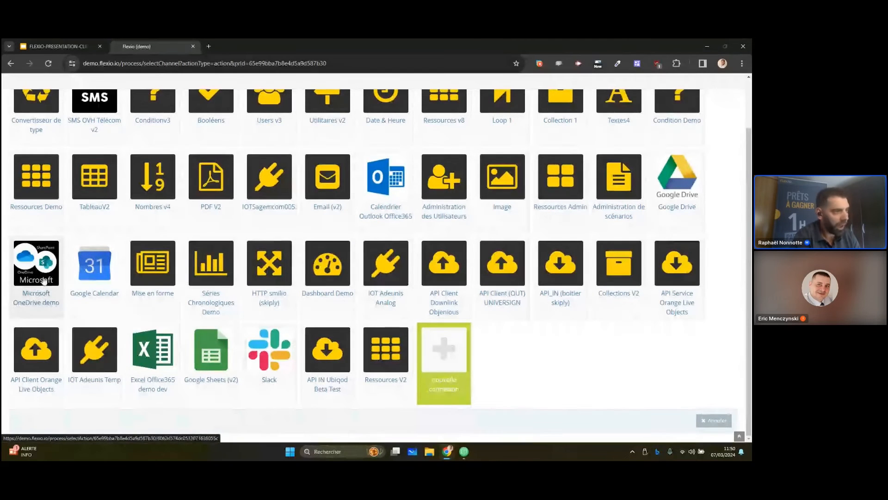
{"action": "scroll", "coordinate": [586, 368], "scroll_direction": "up", "scroll_amount": 1}
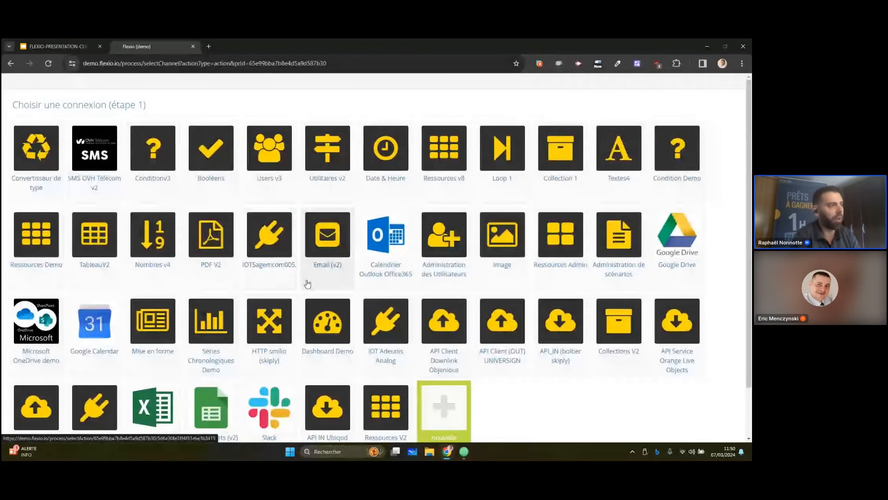
{"action": "left_click", "coordinate": [334, 253]}
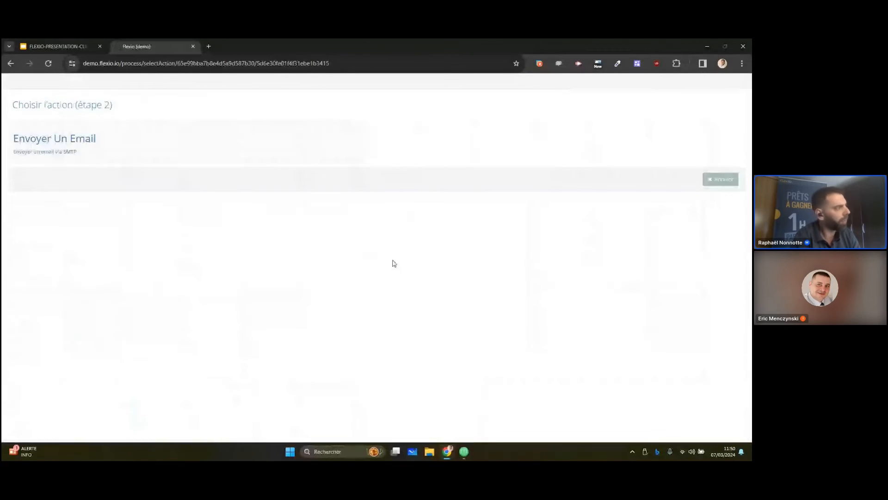
{"action": "left_click", "coordinate": [110, 148]}
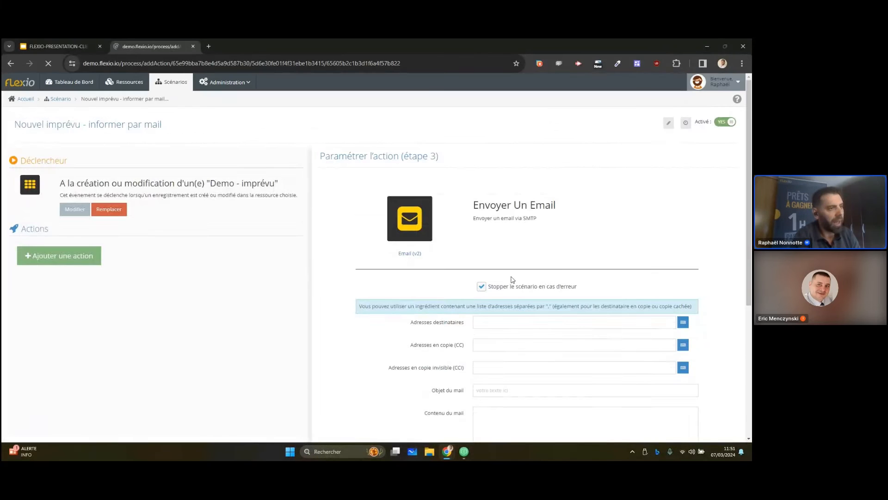
Add the recipient's email address to the destination addresses of the email action
{"action": "scroll", "coordinate": [562, 278], "scroll_direction": "down", "scroll_amount": 2}
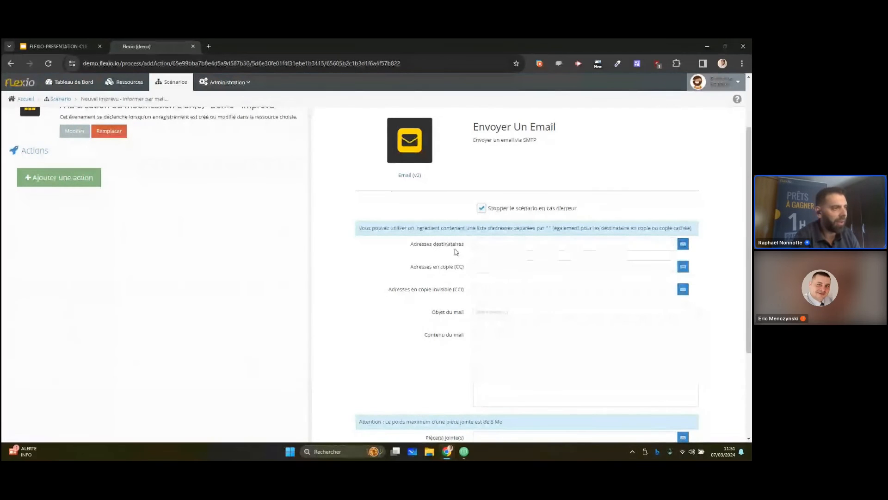
{"action": "scroll", "coordinate": [454, 356], "scroll_direction": "down", "scroll_amount": 2}
{"action": "scroll", "coordinate": [460, 323], "scroll_direction": "up", "scroll_amount": 3}
{"action": "left_click", "coordinate": [683, 282]}
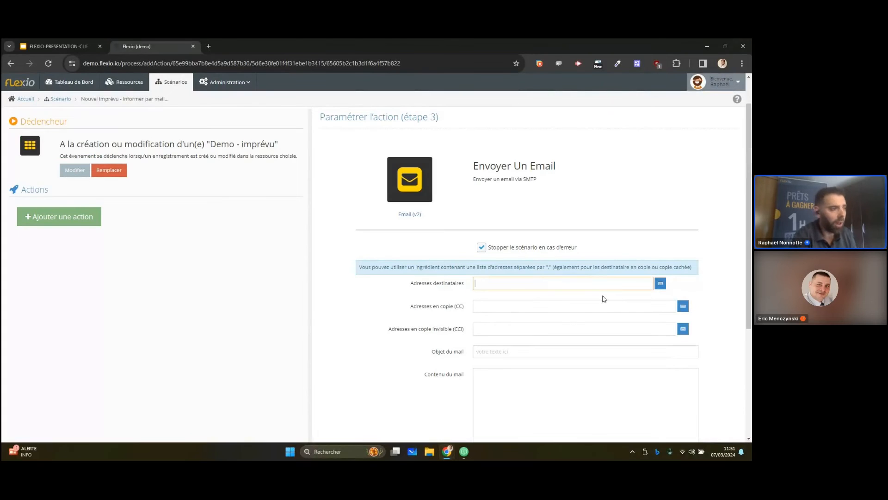
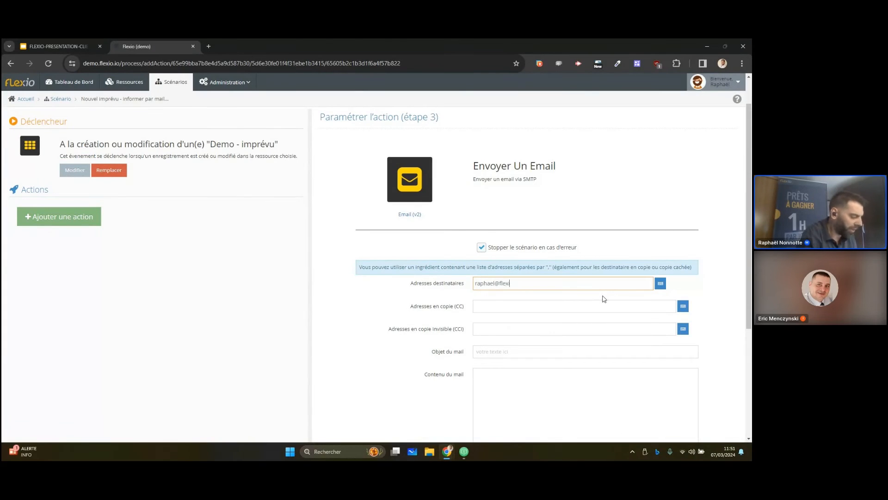
{"action": "key", "text": "Return"}
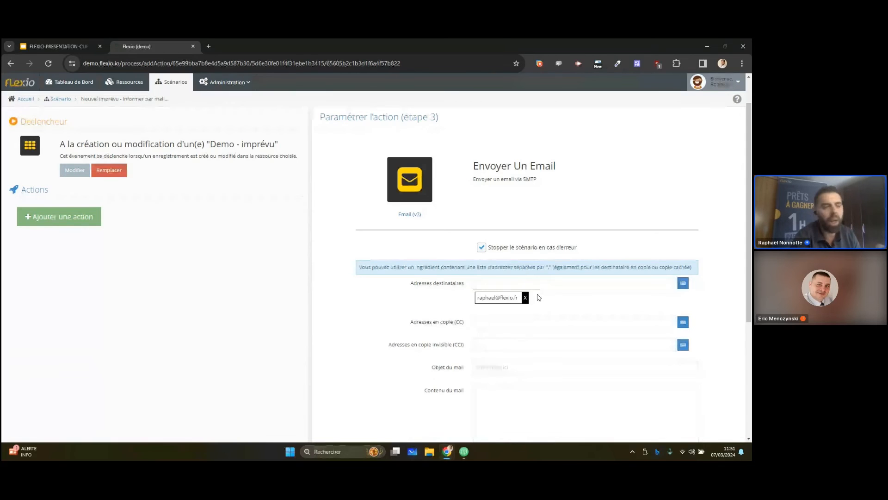
Add both Email ingredients from the trigger to the email's copy (CC) addresses
{"action": "scroll", "coordinate": [541, 301], "scroll_direction": "down", "scroll_amount": 1}
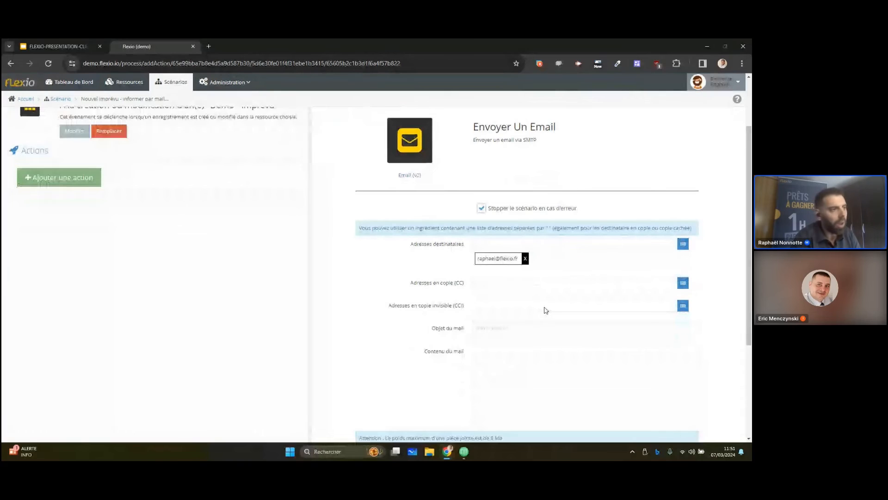
{"action": "left_click", "coordinate": [525, 286]}
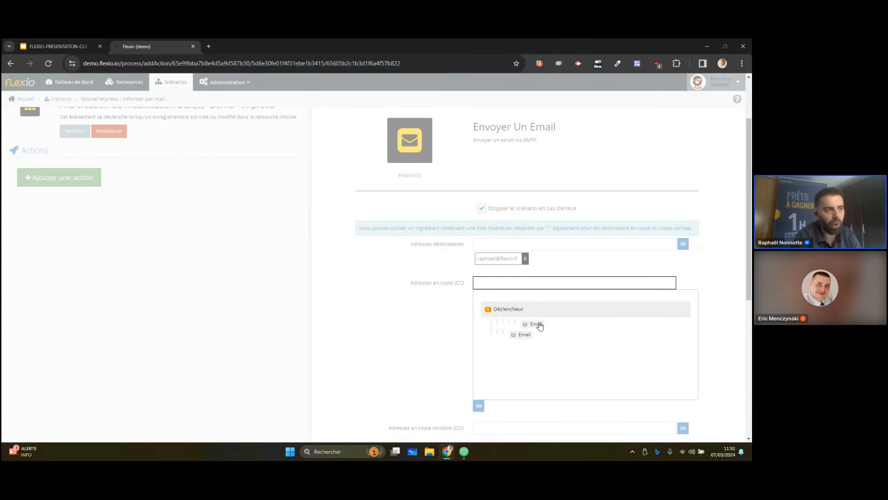
{"action": "left_click", "coordinate": [536, 325]}
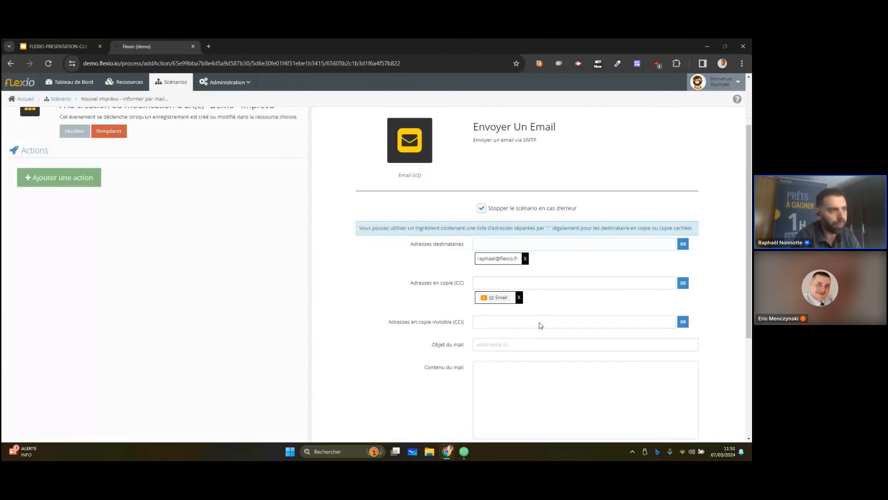
{"action": "left_click", "coordinate": [560, 285]}
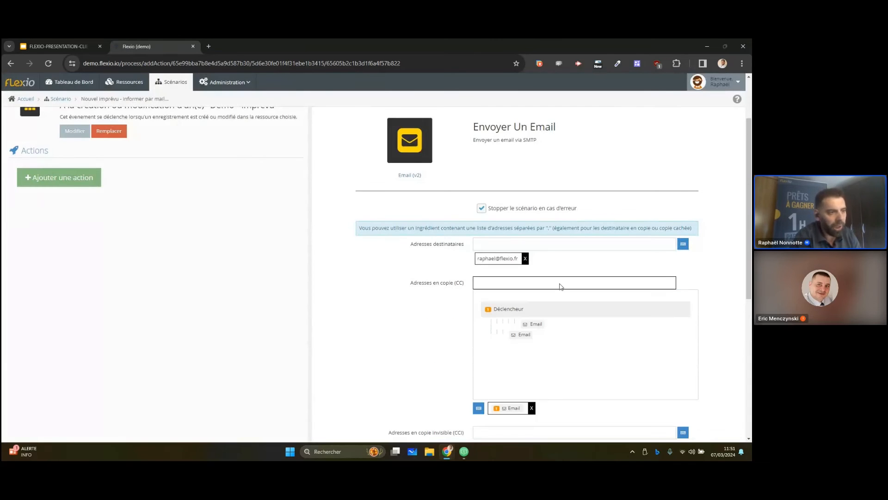
{"action": "left_click", "coordinate": [524, 335]}
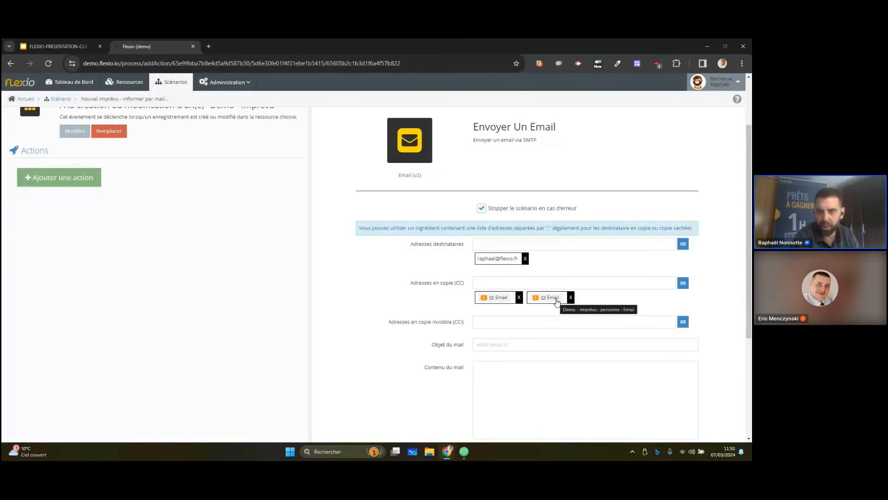
Set the mail subject to "Nouveau imprévu déclaré par" the Créé par ingredient, then "a" and the Date du déclenchement ingredient
{"action": "scroll", "coordinate": [470, 321], "scroll_direction": "down", "scroll_amount": 2}
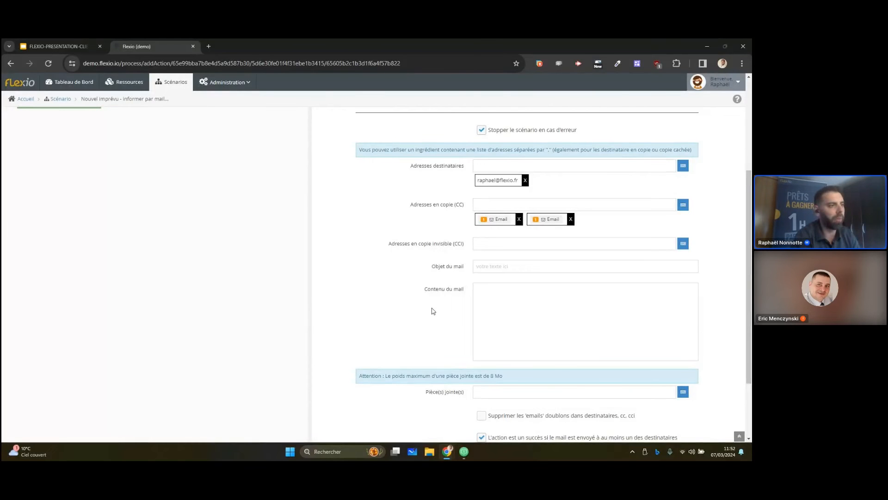
{"action": "left_click", "coordinate": [514, 267]}
{"action": "type", "text": "Nouveau"}
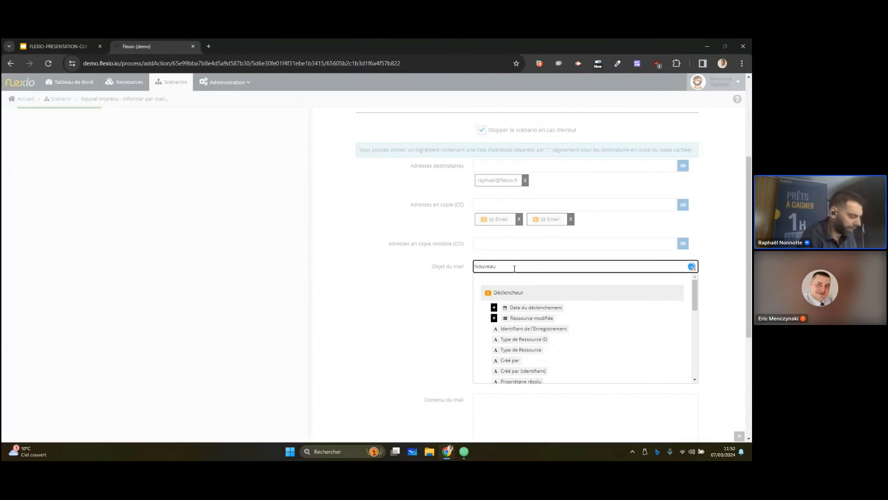
{"action": "type", "text": " imprév"}
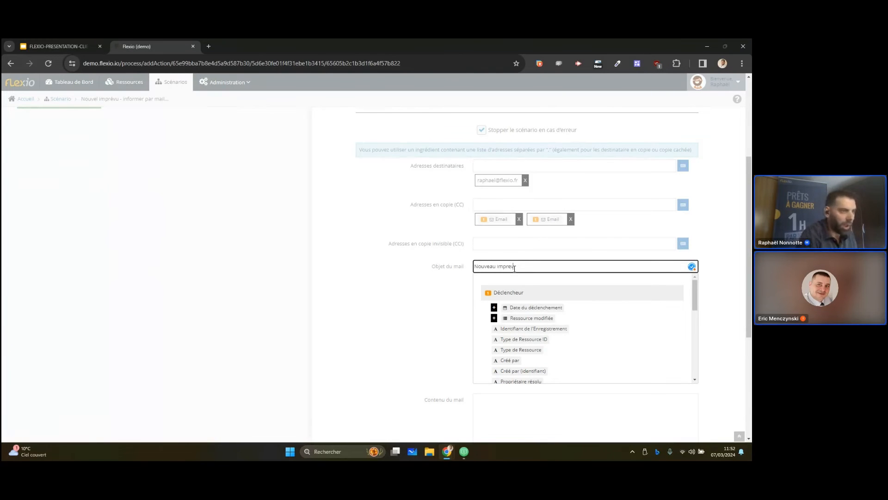
{"action": "type", "text": "u"}
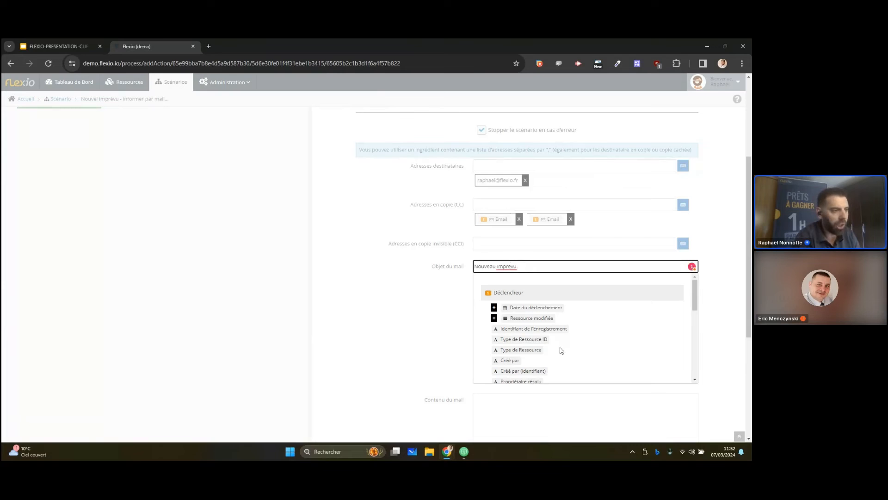
{"action": "type", "text": " déclaré par"}
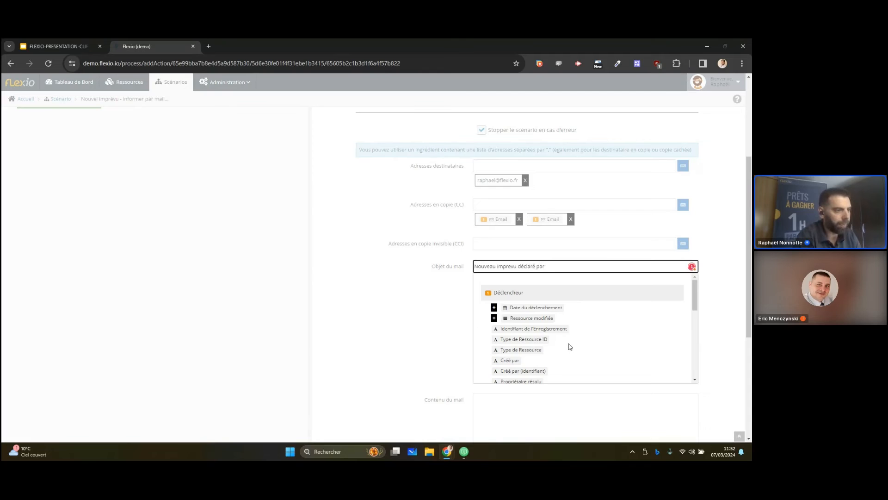
{"action": "scroll", "coordinate": [570, 346], "scroll_direction": "down", "scroll_amount": 1}
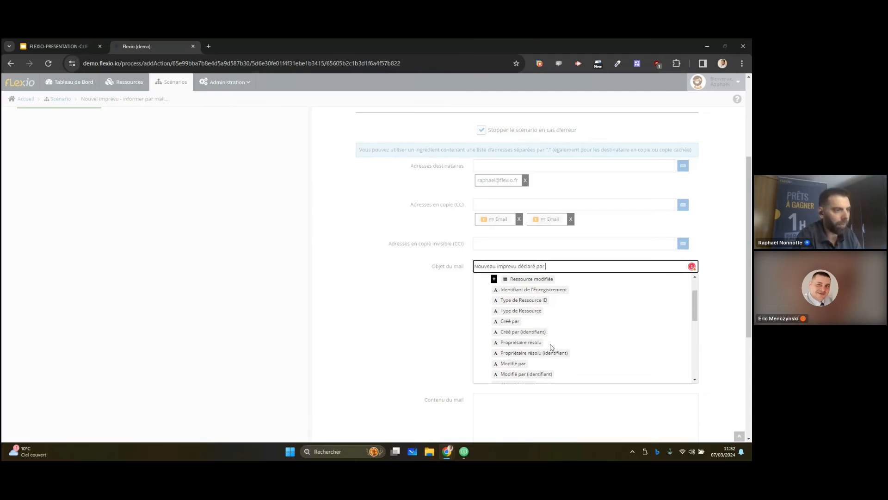
{"action": "left_click", "coordinate": [514, 322]}
{"action": "type", "text": "ar a"}
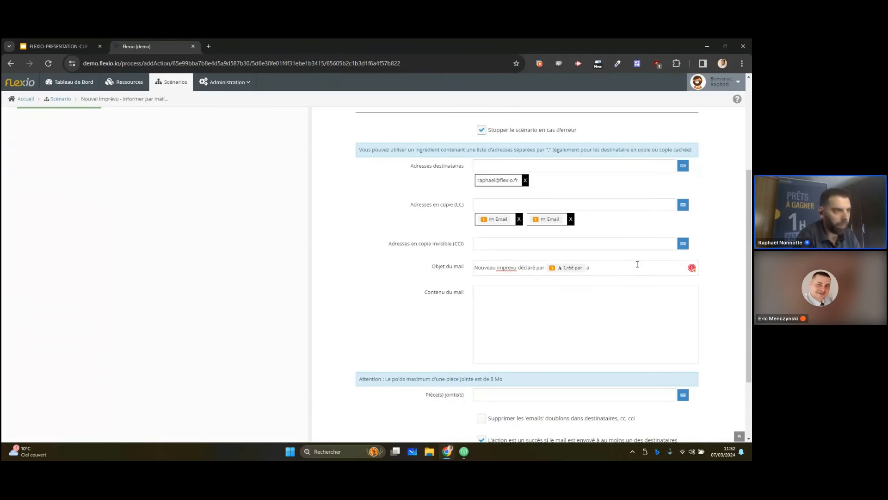
{"action": "left_click", "coordinate": [636, 267]}
{"action": "left_click", "coordinate": [527, 310]}
Begin the mail content with "Bonjour," and a second line reading "un nouvel imprévu de type"
{"action": "left_click", "coordinate": [545, 312]}
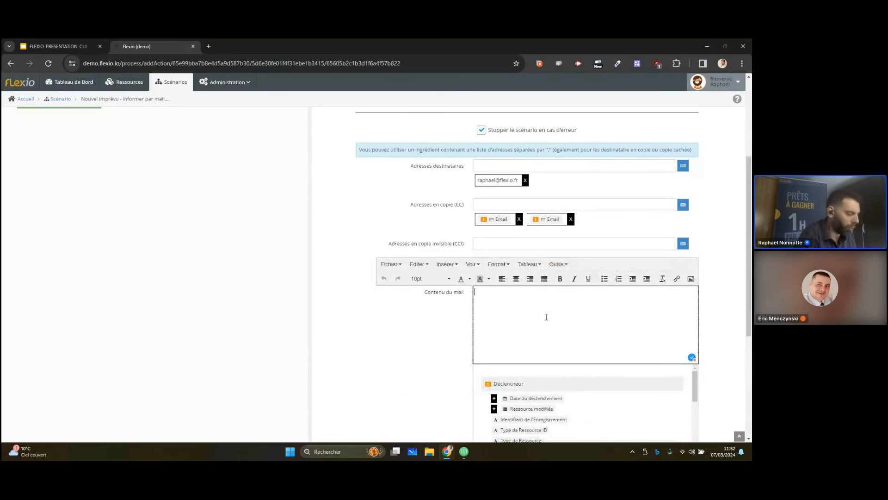
{"action": "type", "text": "Bonour, "}
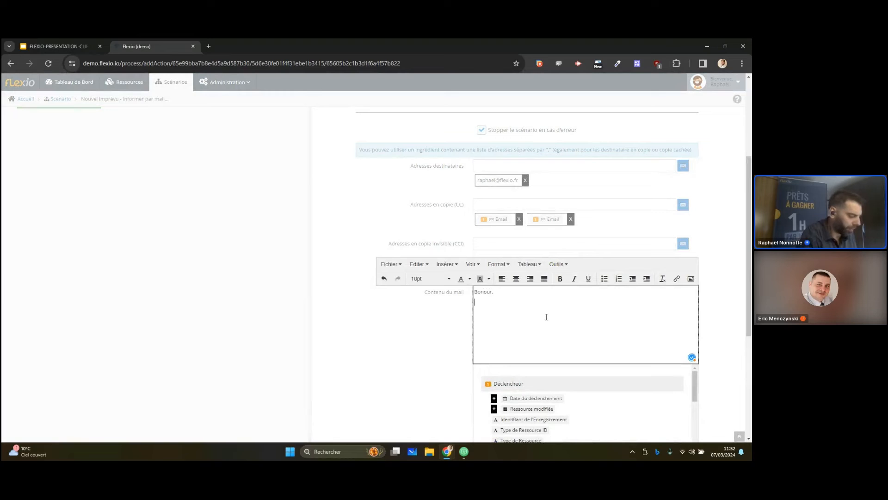
{"action": "type", "text": "un nouvel imprévu de type"}
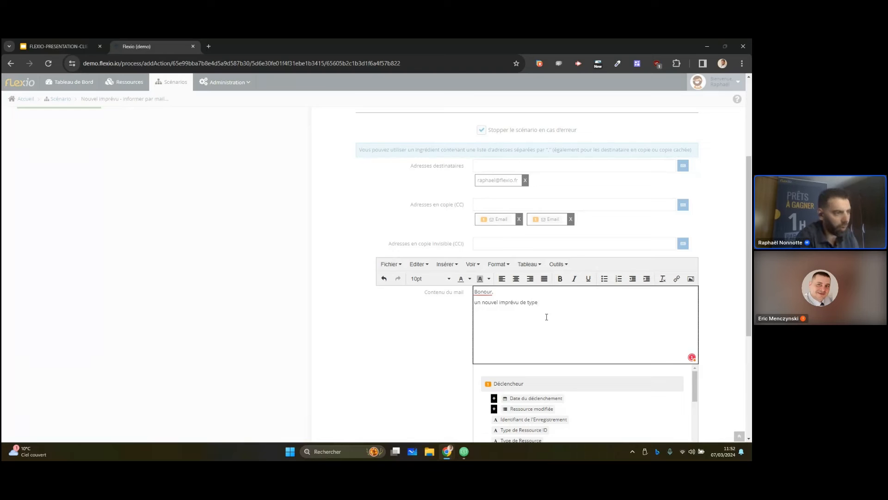
{"action": "left_click", "coordinate": [483, 295]}
{"action": "left_click", "coordinate": [506, 295]}
Insert the Type ingredient after "de type" and the Description ingredient on the line below it
{"action": "scroll", "coordinate": [545, 335], "scroll_direction": "down", "scroll_amount": 2}
{"action": "left_click", "coordinate": [562, 265]}
{"action": "left_click", "coordinate": [494, 330]}
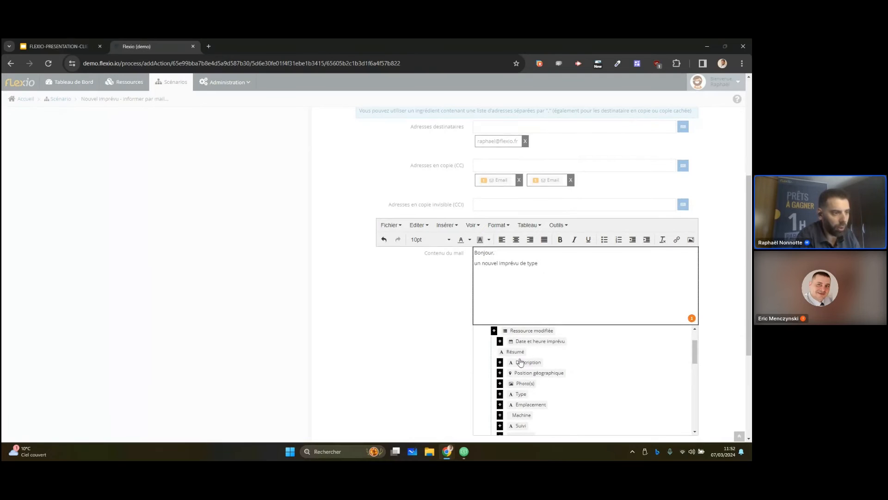
{"action": "left_click", "coordinate": [522, 394]}
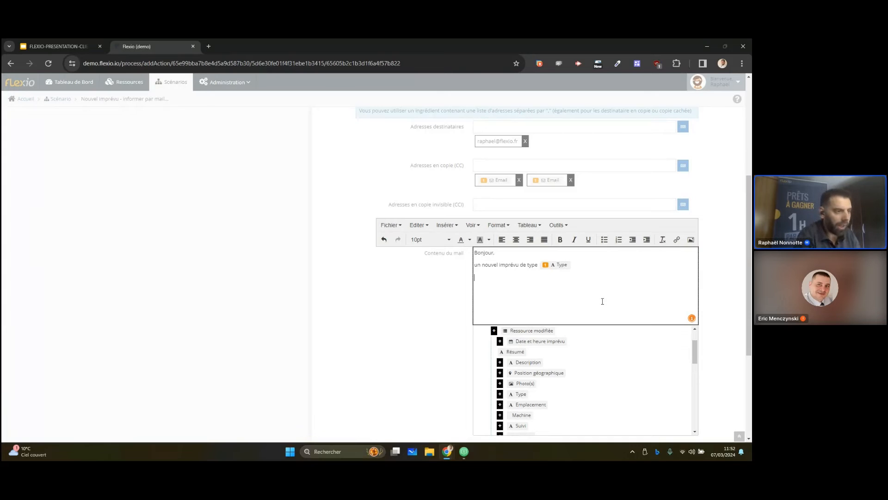
{"action": "left_click", "coordinate": [533, 363]}
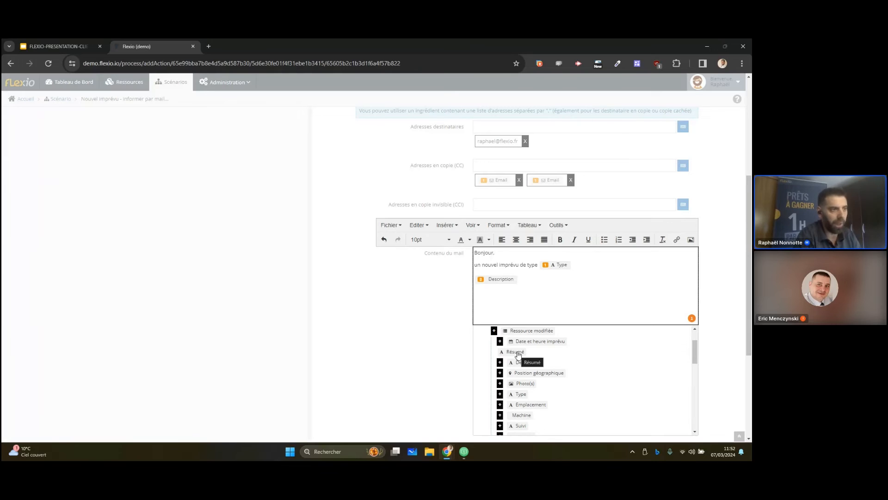
Finish the mail content with "Bonne journée" and the Url de l'Enregistrement ingredient on a new line
{"action": "key", "text": "Return"}
{"action": "type", "text": "B"}
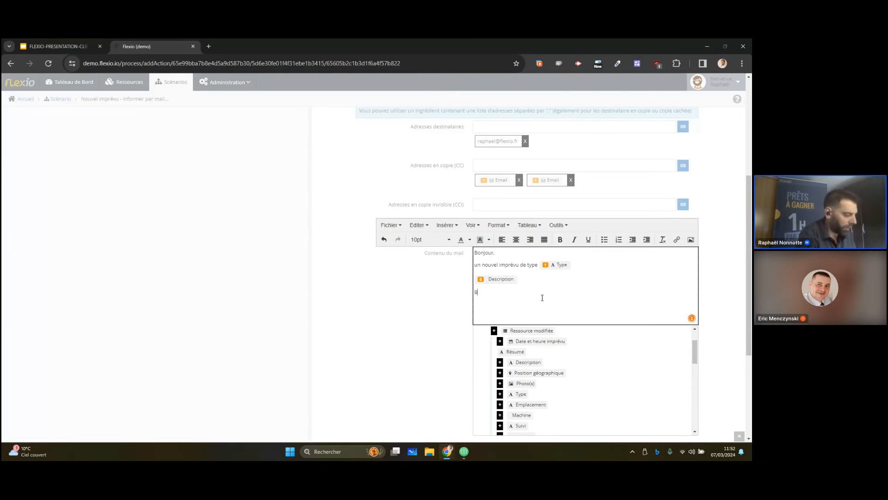
{"action": "type", "text": "onne jorunée"}
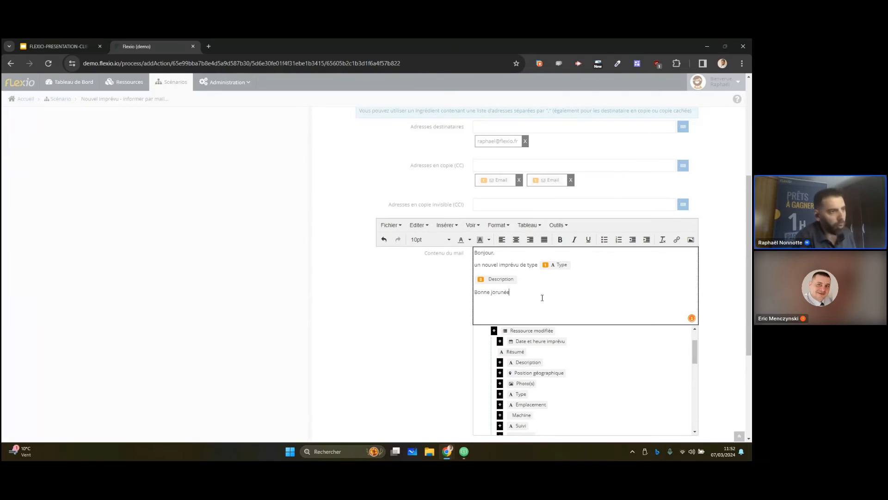
{"action": "key", "text": "Delete"}
{"action": "key", "text": "Right"}
{"action": "type", "text": "r"}
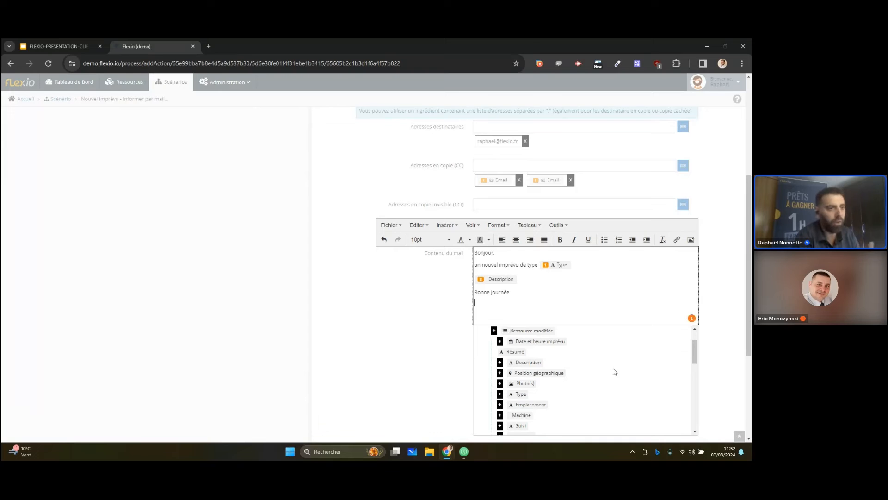
{"action": "scroll", "coordinate": [613, 371], "scroll_direction": "down", "scroll_amount": 6}
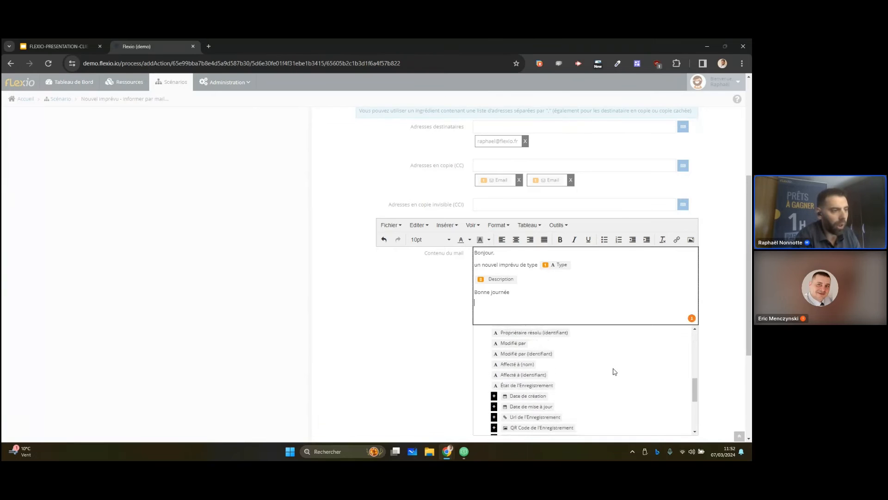
{"action": "left_click", "coordinate": [550, 401]}
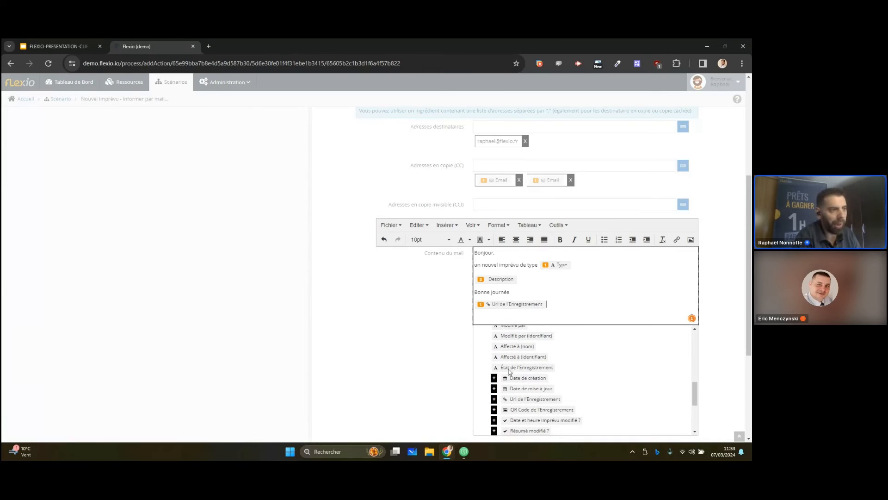
{"action": "left_click", "coordinate": [436, 347]}
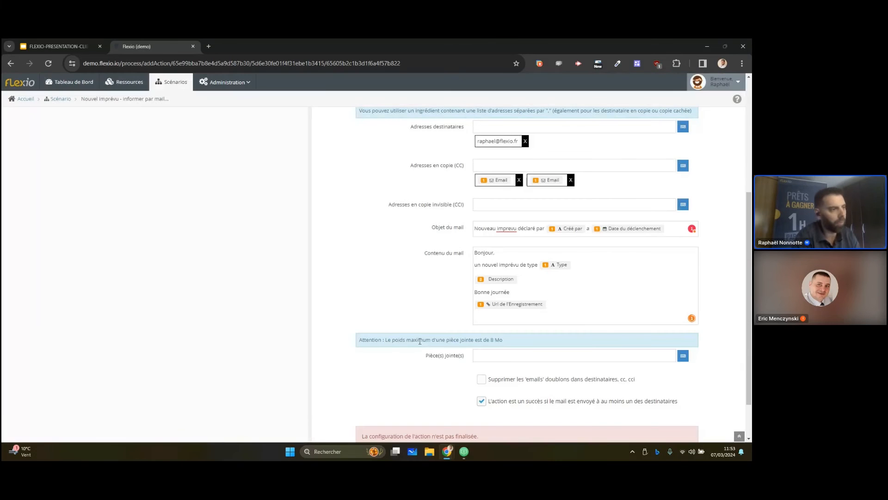
Attach the trigger's Photo(s) ingredient to the email and save the send-email action
{"action": "left_click", "coordinate": [506, 357]}
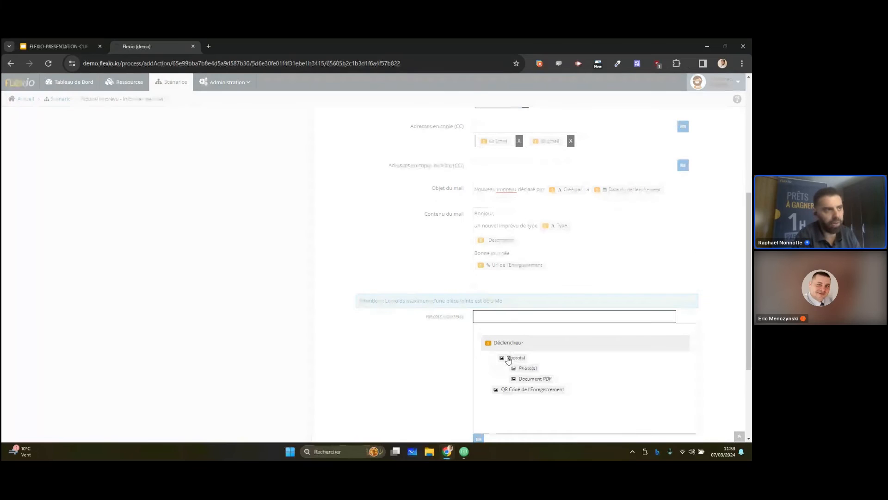
{"action": "left_click", "coordinate": [508, 359]}
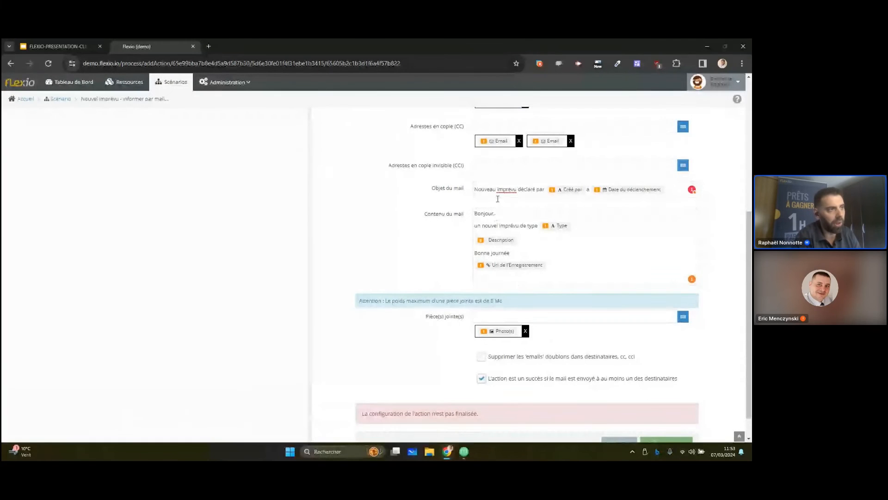
{"action": "scroll", "coordinate": [426, 224], "scroll_direction": "down", "scroll_amount": 1}
{"action": "left_click", "coordinate": [666, 412]}
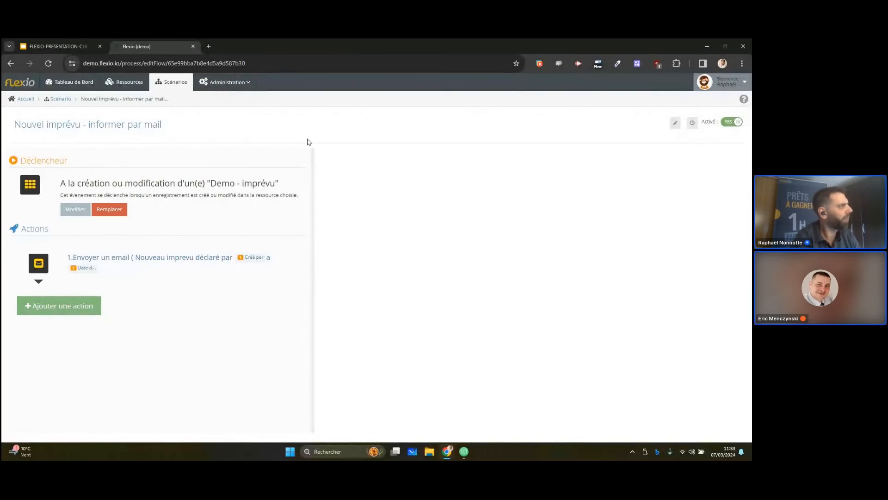
Open the record list of the Demo - imprévu resource and bring the AirDroid Cast window up over it
{"action": "left_click", "coordinate": [130, 86]}
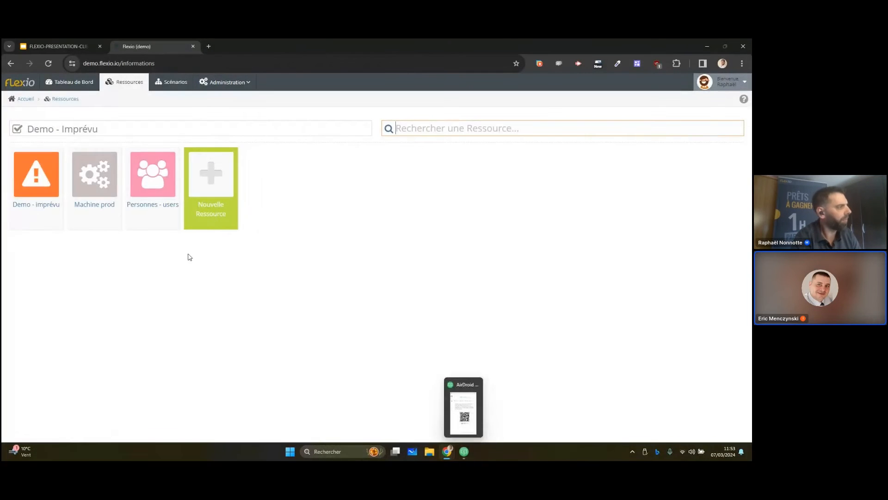
{"action": "left_click", "coordinate": [45, 194]}
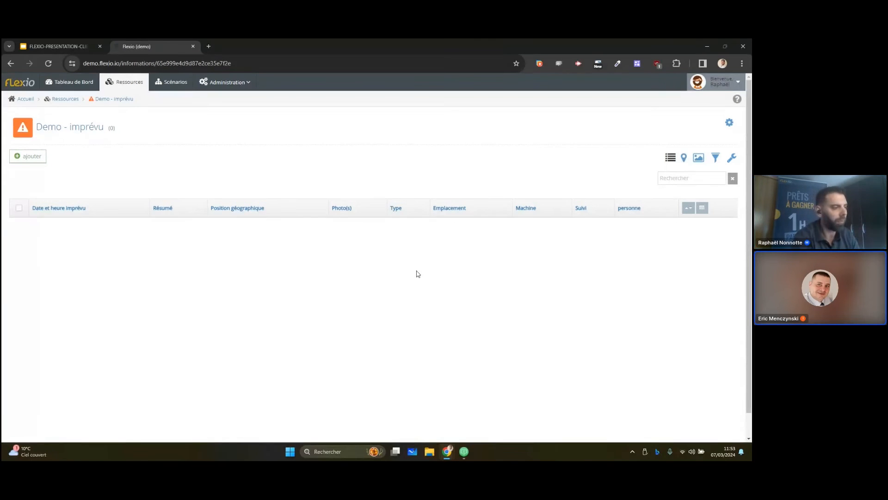
{"action": "left_click", "coordinate": [464, 452]}
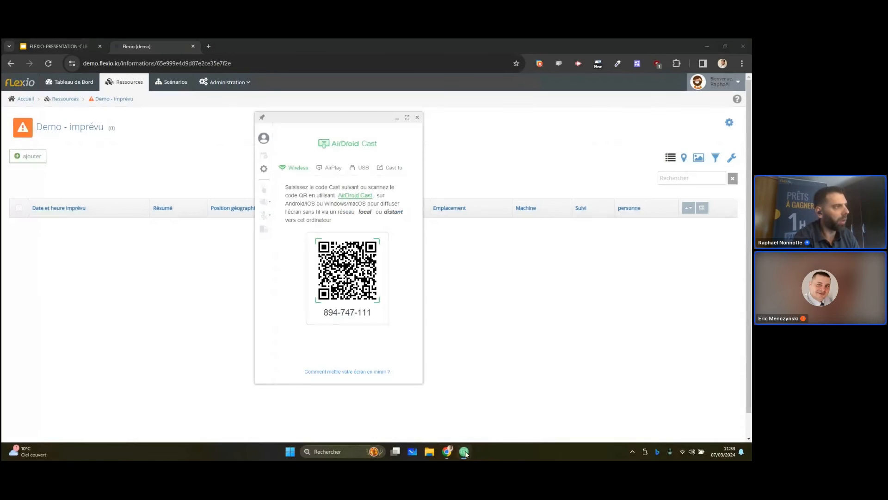
{"action": "left_click_drag", "start_coordinate": [373, 118], "coordinate": [542, 142]}
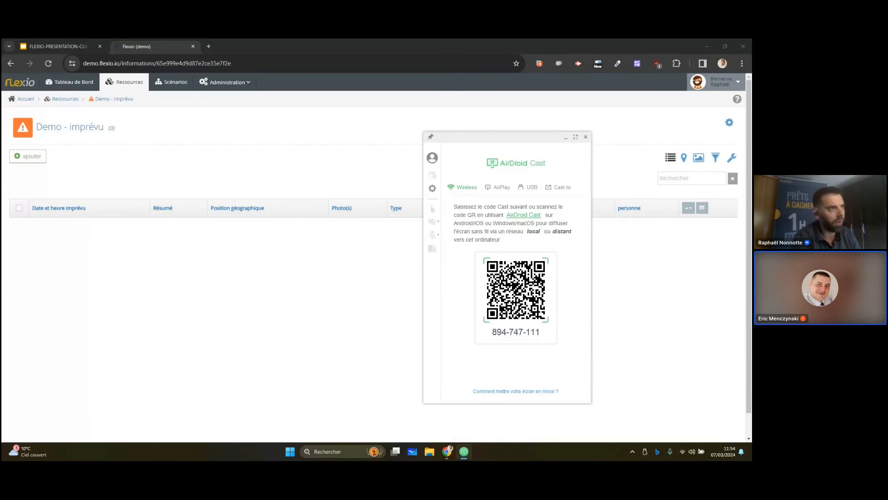
{"action": "left_click_drag", "start_coordinate": [515, 138], "coordinate": [419, 131]}
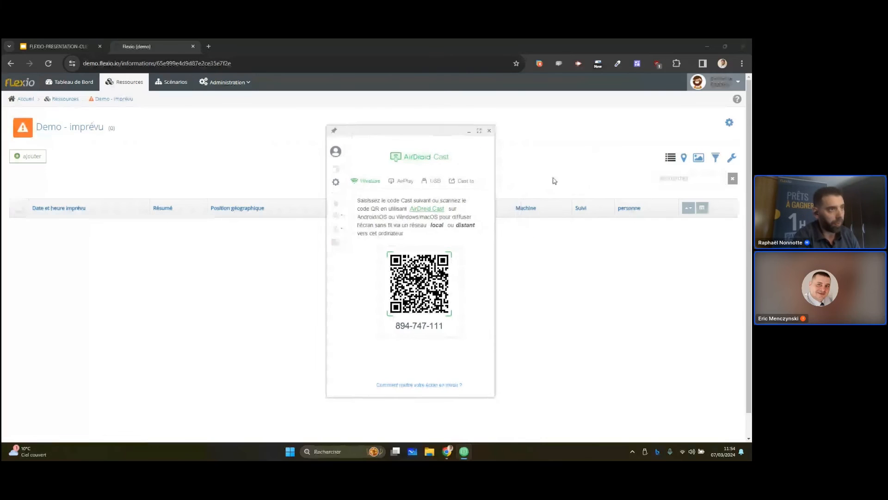
Add a Signature field at the end of the Demo - imprévu form and return to its record list
{"action": "left_click", "coordinate": [729, 123]}
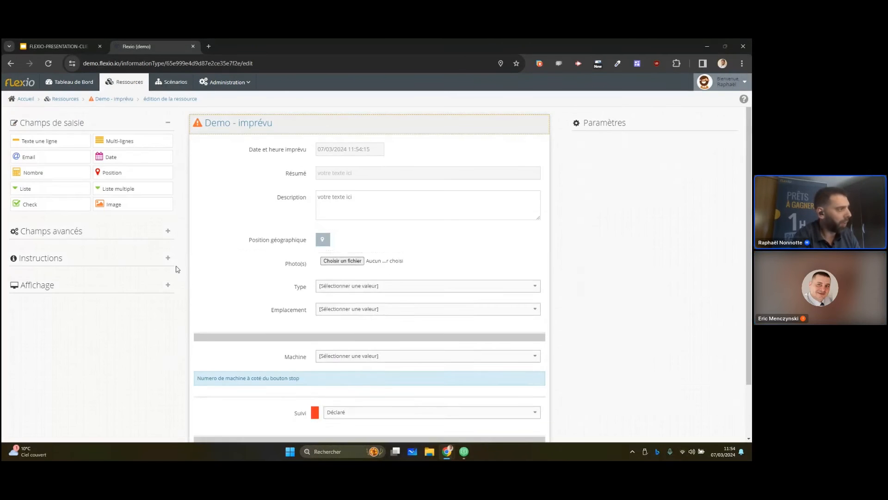
{"action": "left_click", "coordinate": [167, 231]}
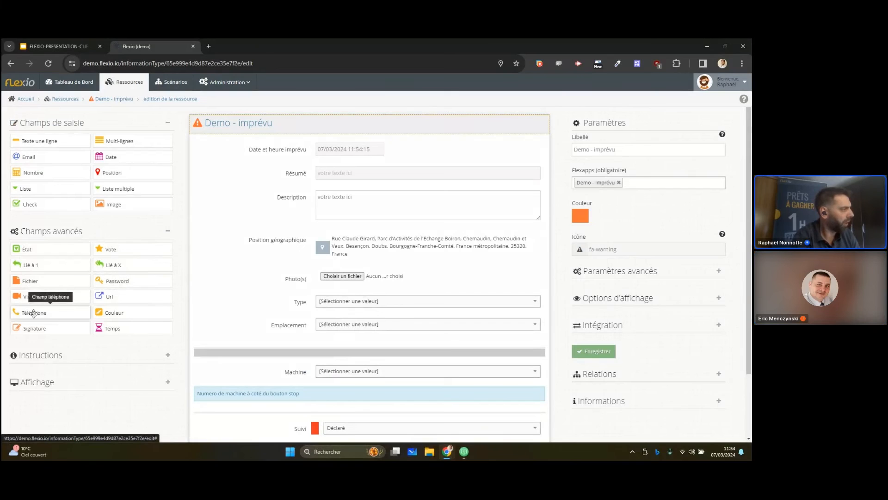
{"action": "left_click", "coordinate": [35, 328]}
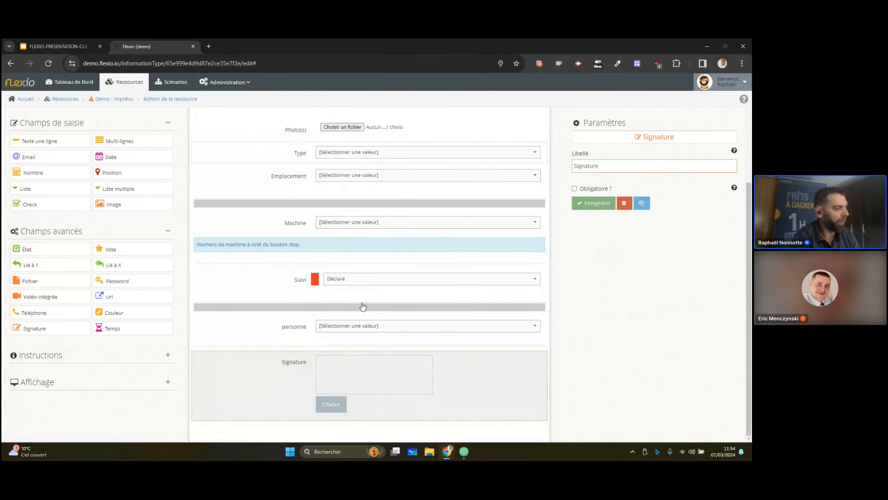
{"action": "left_click", "coordinate": [121, 99]}
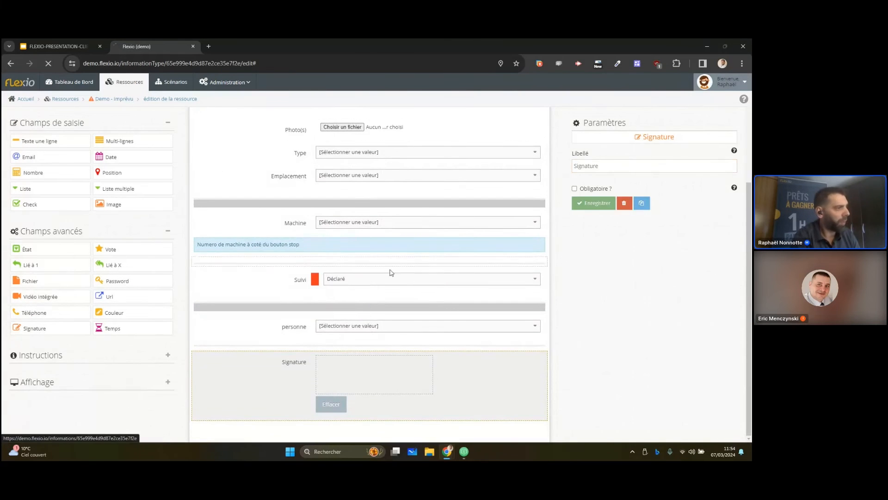
Switch to AirDroid Cast, dismiss the cancelled-connection warning and browse the Flexapps menu on the mirrored phone
{"action": "left_click", "coordinate": [464, 452]}
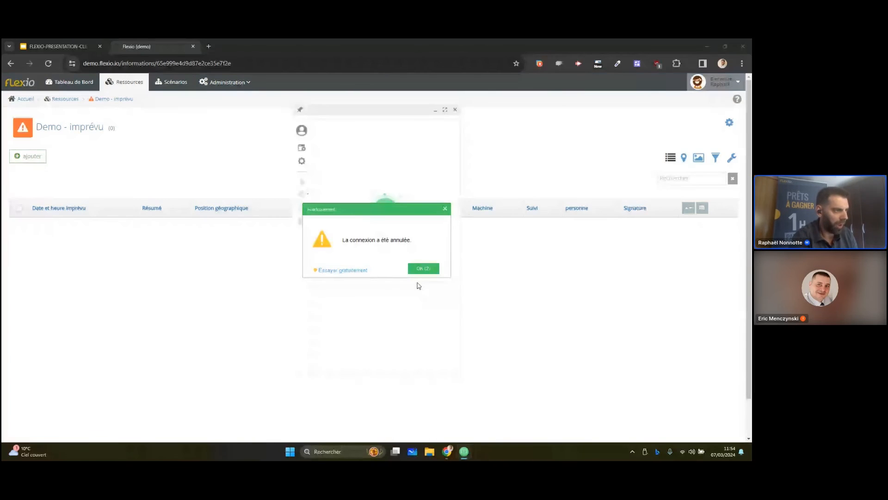
{"action": "left_click", "coordinate": [422, 269]}
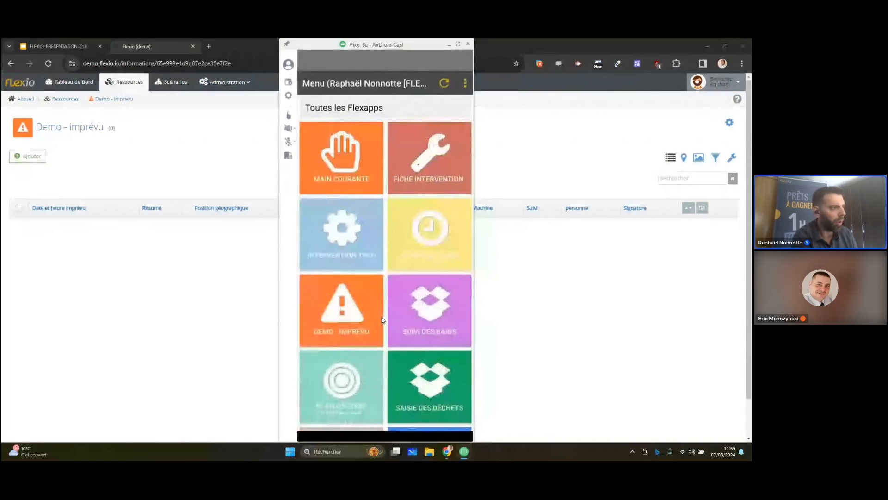
{"action": "scroll", "coordinate": [383, 320], "scroll_direction": "down", "scroll_amount": 2}
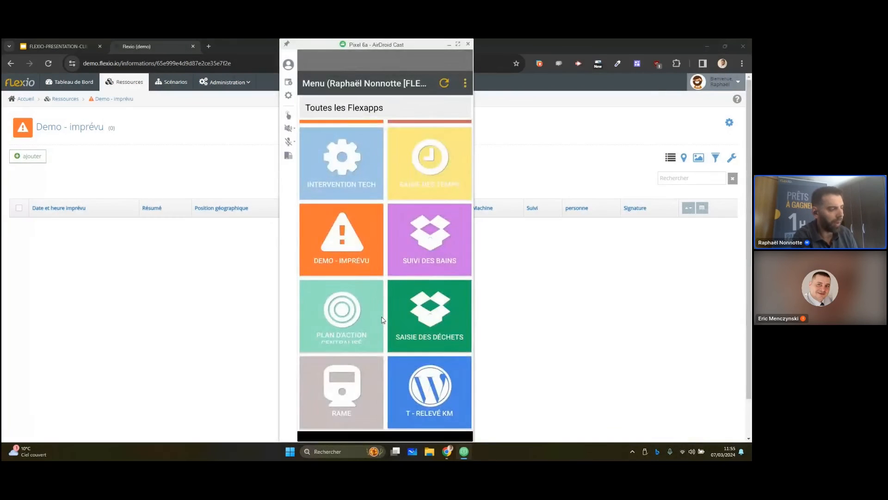
Move the mirrored phone aside and enter "fuite huile" as the Résumé of a new Demo - imprévu record
{"action": "left_click_drag", "start_coordinate": [419, 45], "coordinate": [540, 50]}
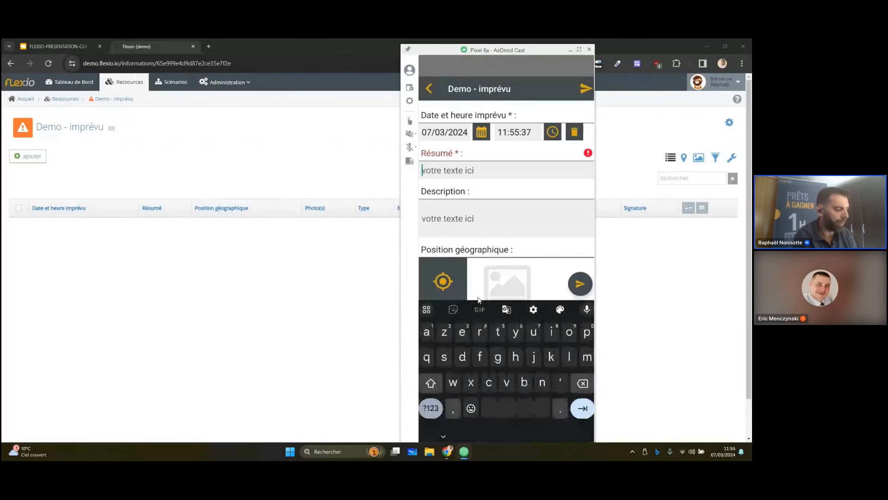
{"action": "type", "text": "fuite hu"}
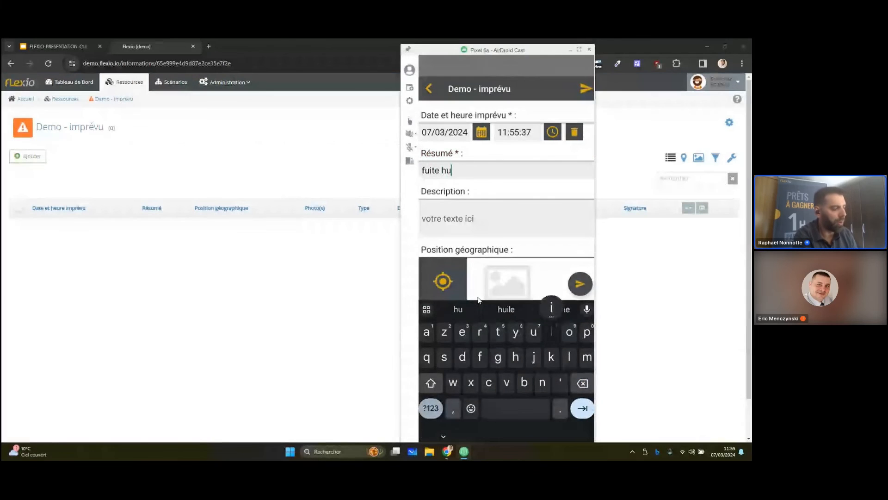
{"action": "type", "text": "ile"}
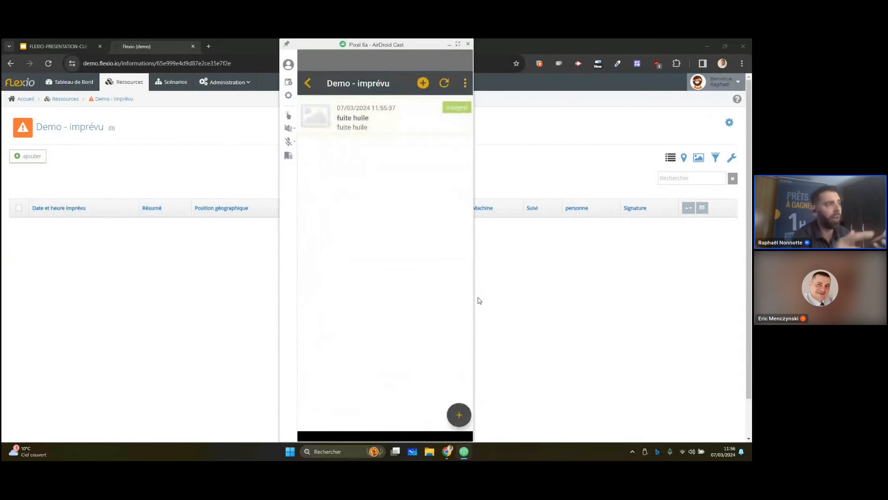
Refresh the Demo - imprévu record list in the browser and open the fuite huile record
{"action": "left_click", "coordinate": [201, 257]}
{"action": "left_click", "coordinate": [48, 63]}
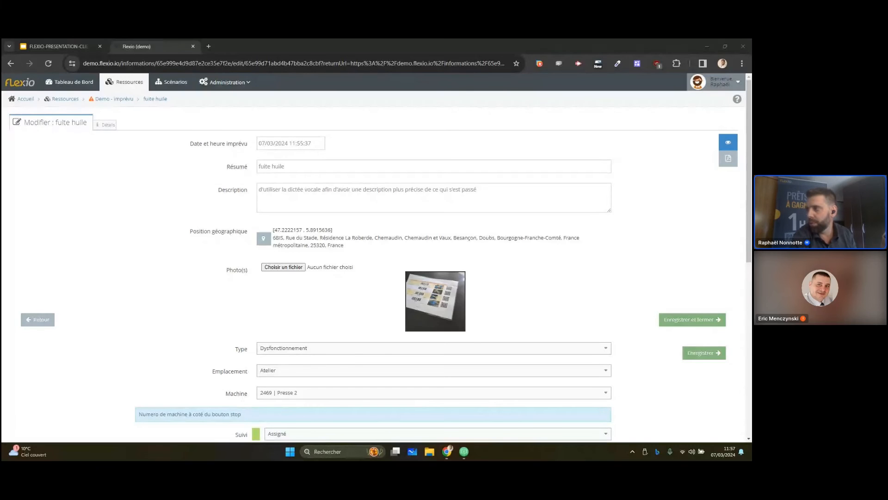
Bring the notification email into view, review its text and attached photo, and follow its link to the record
{"action": "left_click_drag", "start_coordinate": [752, 162], "coordinate": [348, 138]}
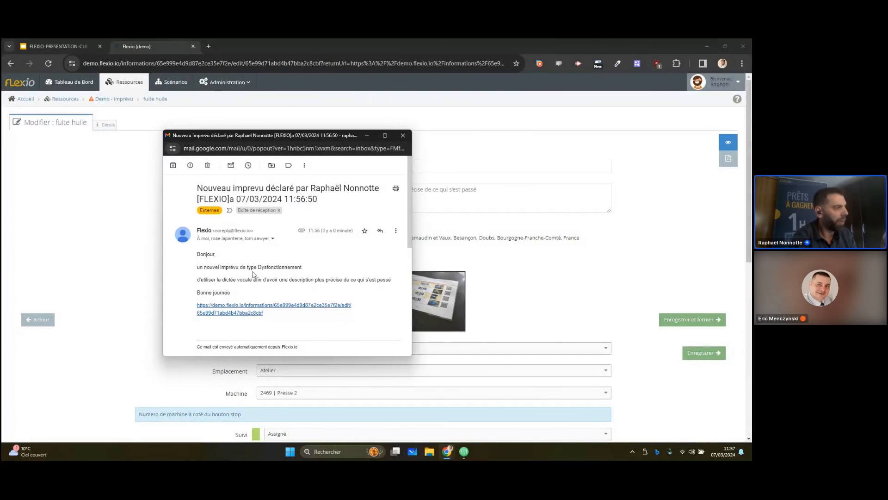
{"action": "scroll", "coordinate": [324, 266], "scroll_direction": "down", "scroll_amount": 2}
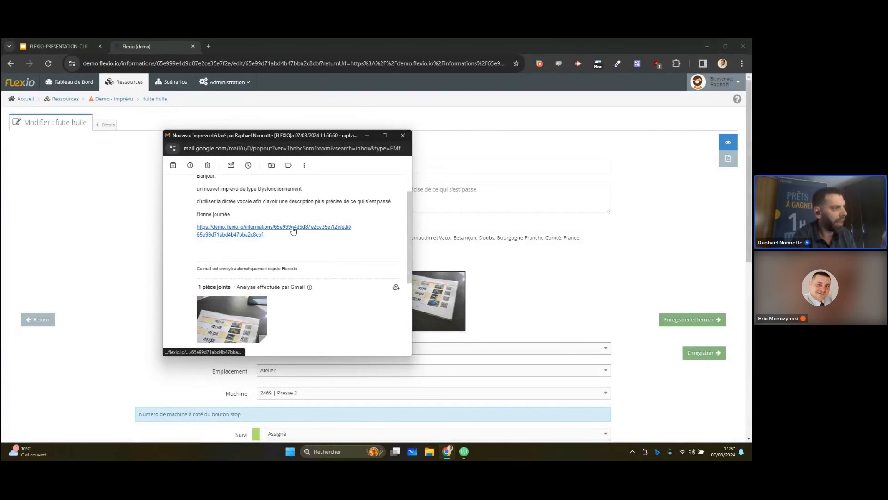
{"action": "left_click", "coordinate": [294, 228]}
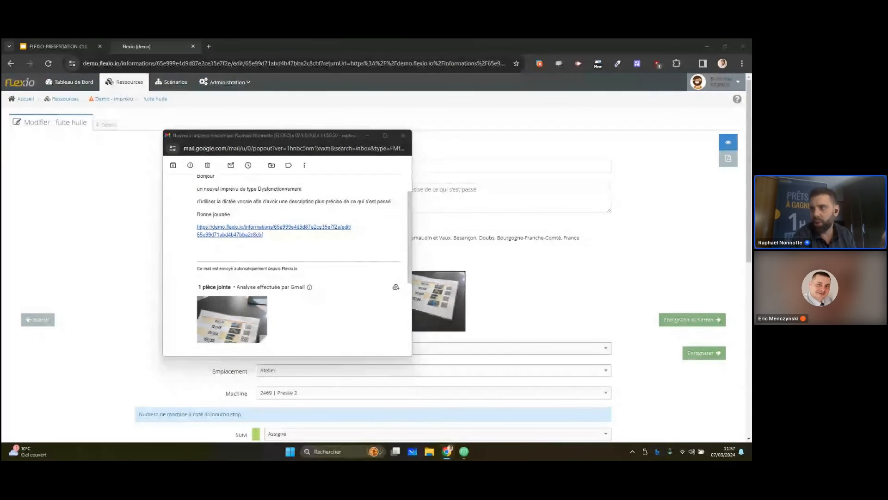
Examine the linked record down to its Suivi status options, then put away the record window and close the email
{"action": "mouse_move", "coordinate": [743, 146]}
{"action": "left_mouse_down"}
{"action": "mouse_move", "coordinate": [546, 137]}
{"action": "mouse_move", "coordinate": [398, 108]}
{"action": "left_mouse_up"}
{"action": "scroll", "coordinate": [392, 265], "scroll_direction": "down", "scroll_amount": 5}
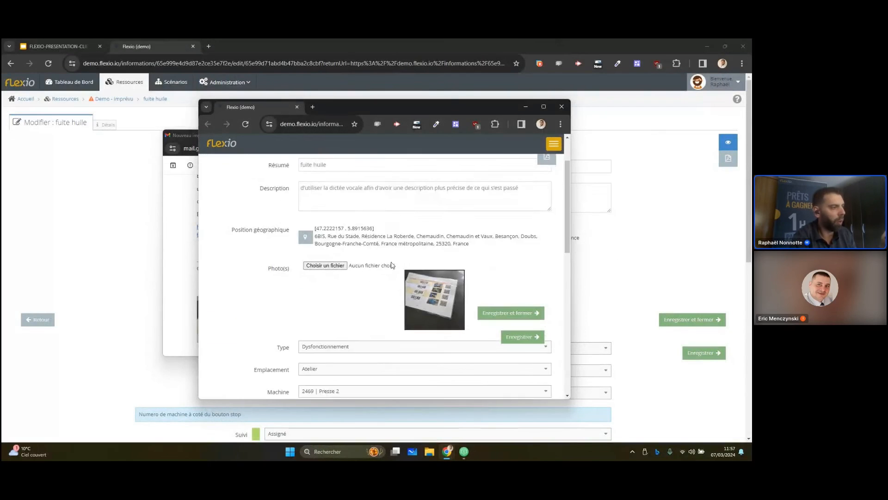
{"action": "left_click", "coordinate": [335, 297]}
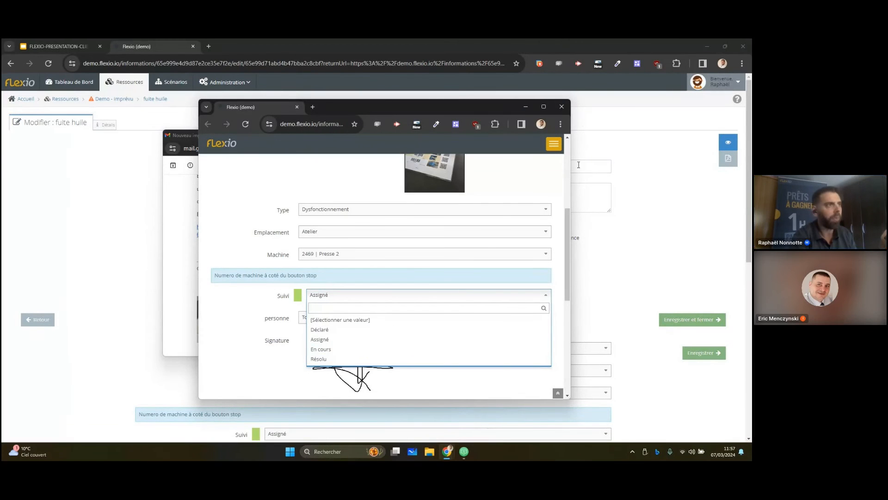
{"action": "left_click", "coordinate": [525, 107]}
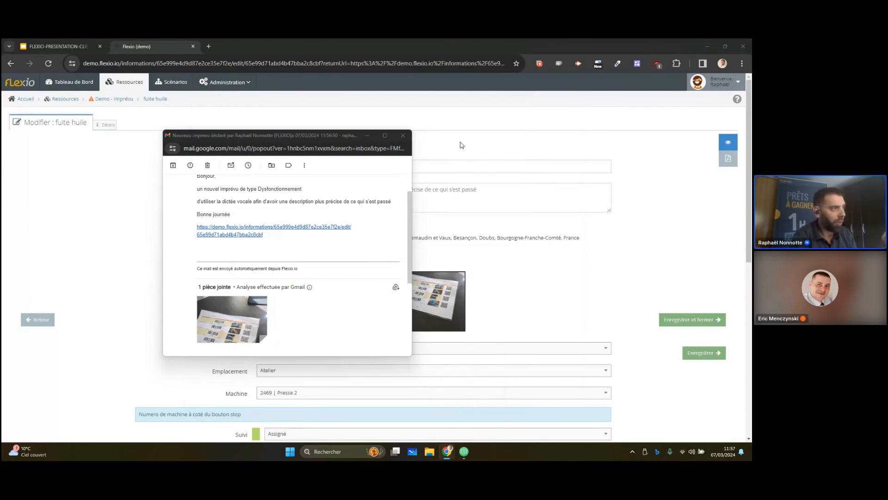
{"action": "left_click", "coordinate": [403, 139]}
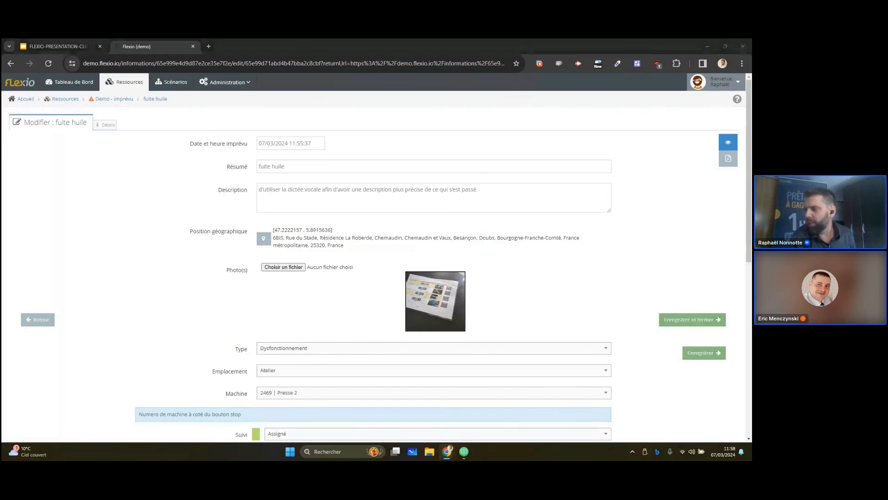
Bring in the QR code generator window showing the public form link's code, widen it and place it over the record
{"action": "left_click_drag", "start_coordinate": [745, 158], "coordinate": [446, 107]}
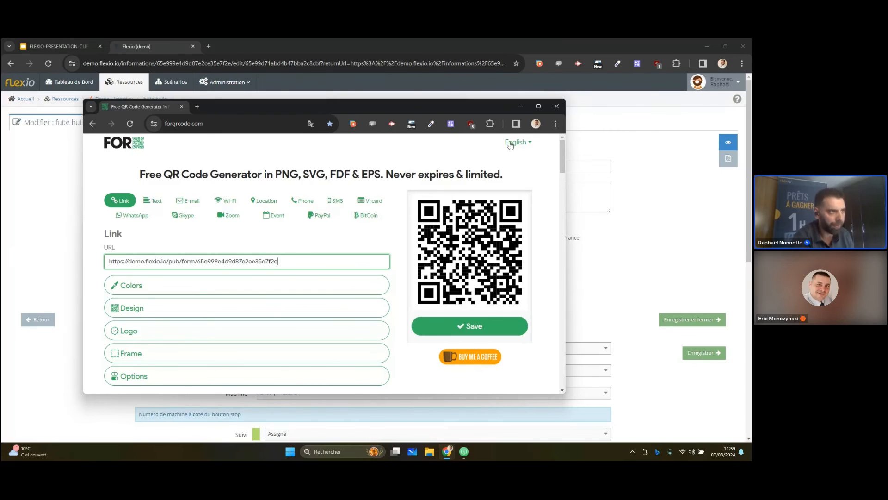
{"action": "left_click_drag", "start_coordinate": [474, 109], "coordinate": [437, 115]}
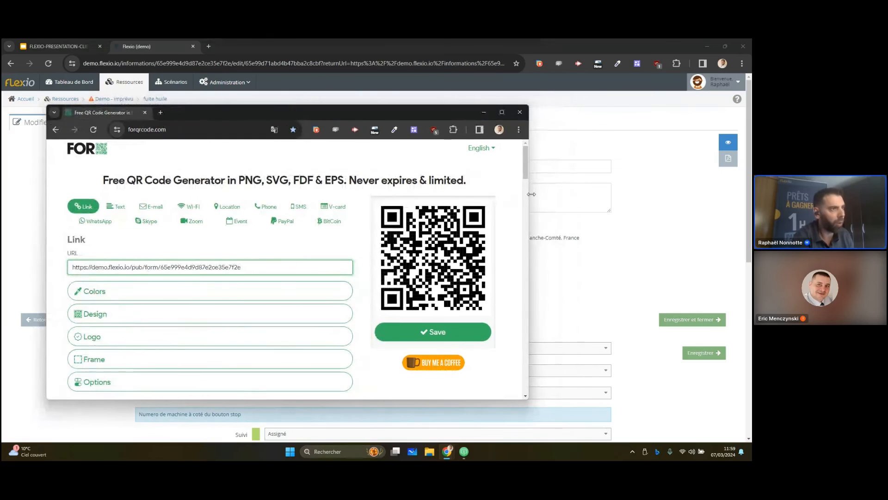
{"action": "left_click_drag", "start_coordinate": [528, 201], "coordinate": [586, 202]}
{"action": "left_click_drag", "start_coordinate": [497, 111], "coordinate": [456, 118]}
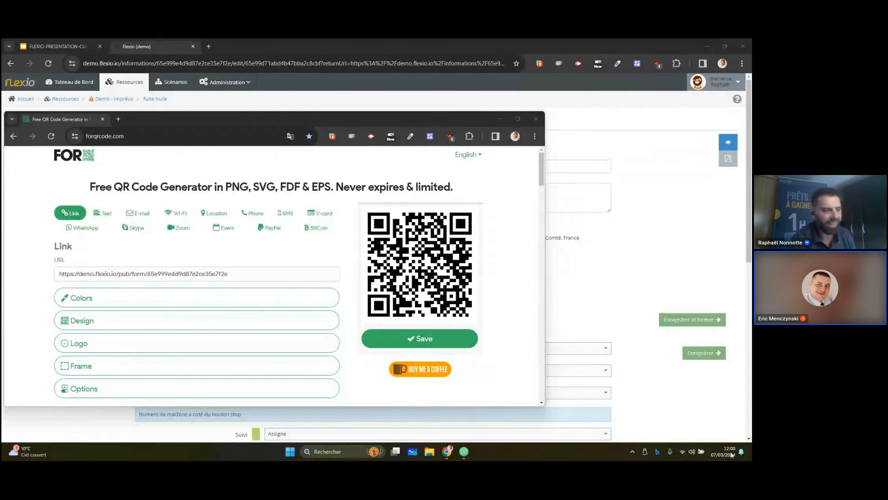
Close AirDroid Cast, confirming the end of the session, and return to the fuite huile record in Flexio
{"action": "left_click", "coordinate": [465, 452]}
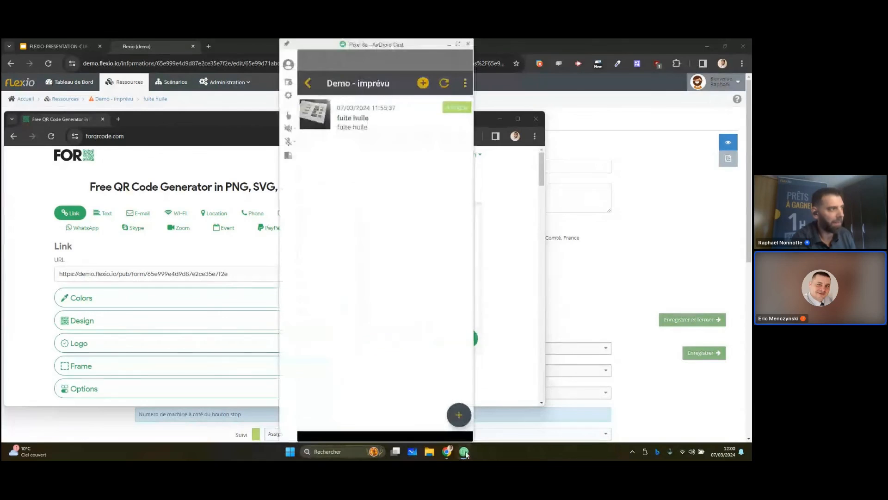
{"action": "right_click", "coordinate": [465, 452]}
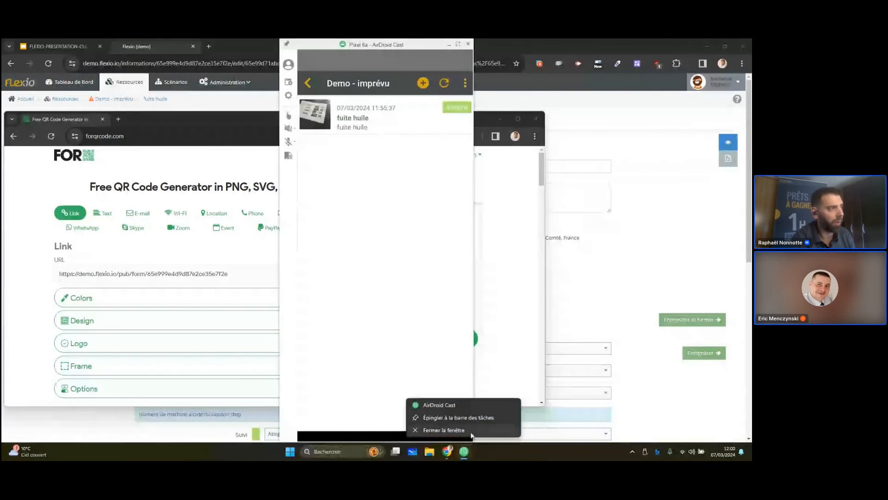
{"action": "left_click", "coordinate": [471, 431]}
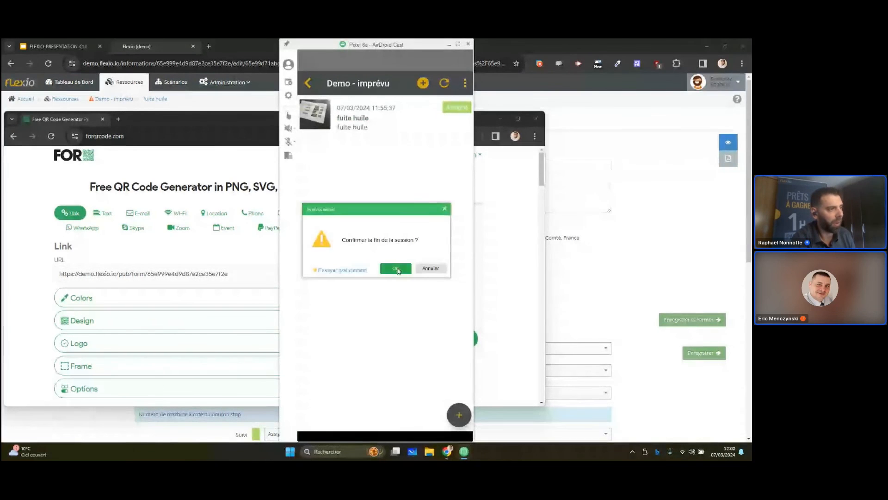
{"action": "left_click", "coordinate": [397, 269]}
{"action": "left_click", "coordinate": [584, 299]}
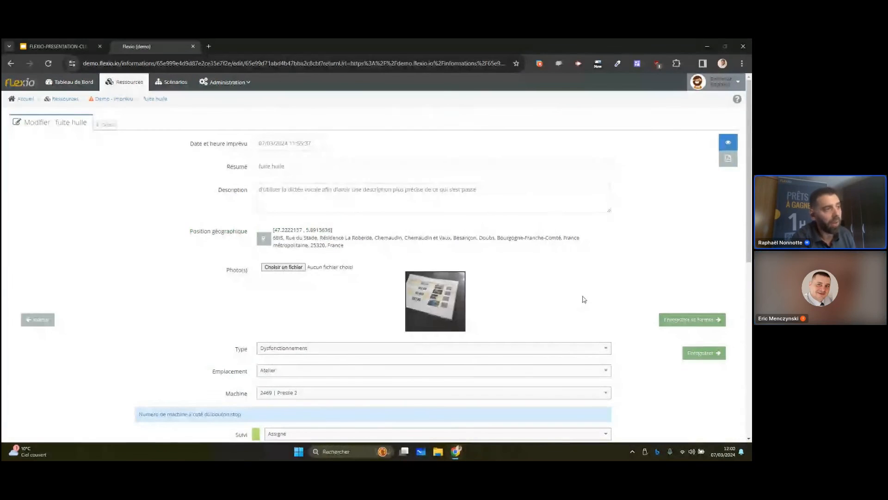
Go back to the resources overview and filter it by the Demo audit Flexapp
{"action": "left_click", "coordinate": [65, 99]}
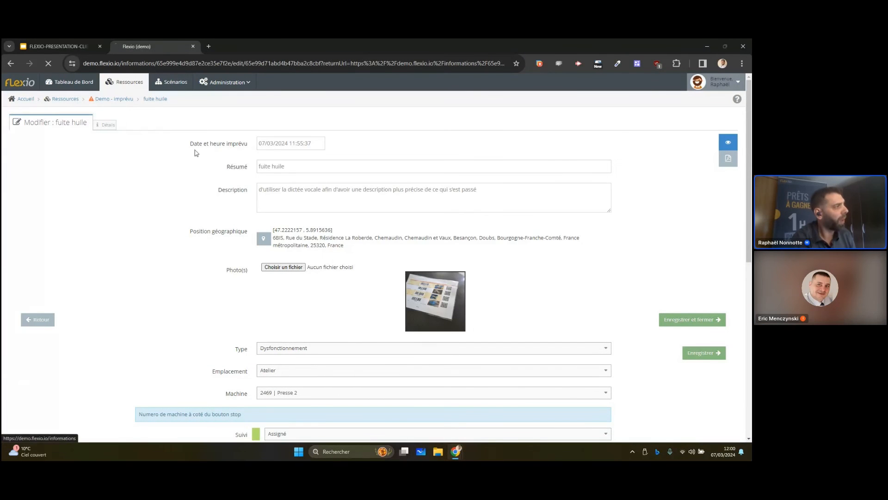
{"action": "left_click", "coordinate": [193, 130]}
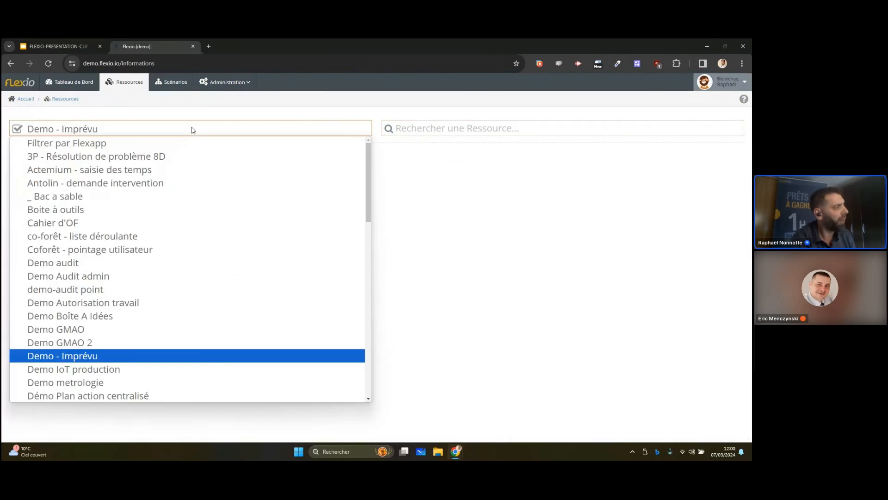
{"action": "scroll", "coordinate": [158, 245], "scroll_direction": "down", "scroll_amount": 4}
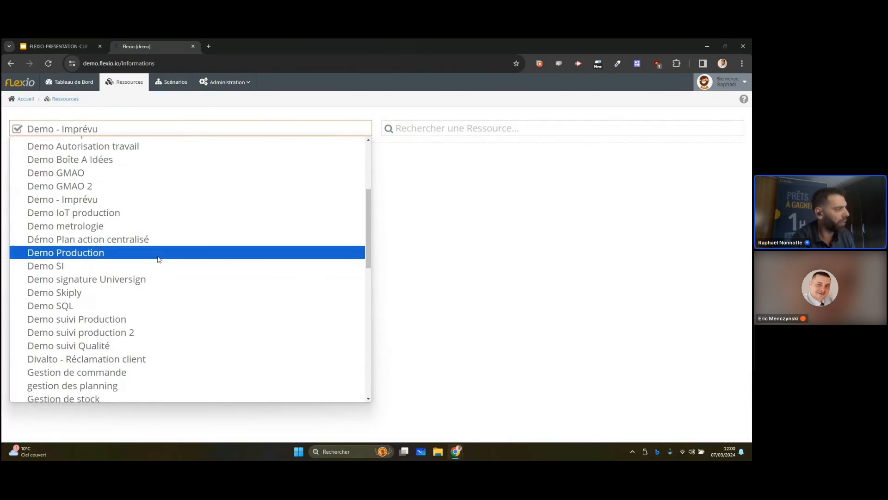
{"action": "scroll", "coordinate": [150, 250], "scroll_direction": "down", "scroll_amount": 2}
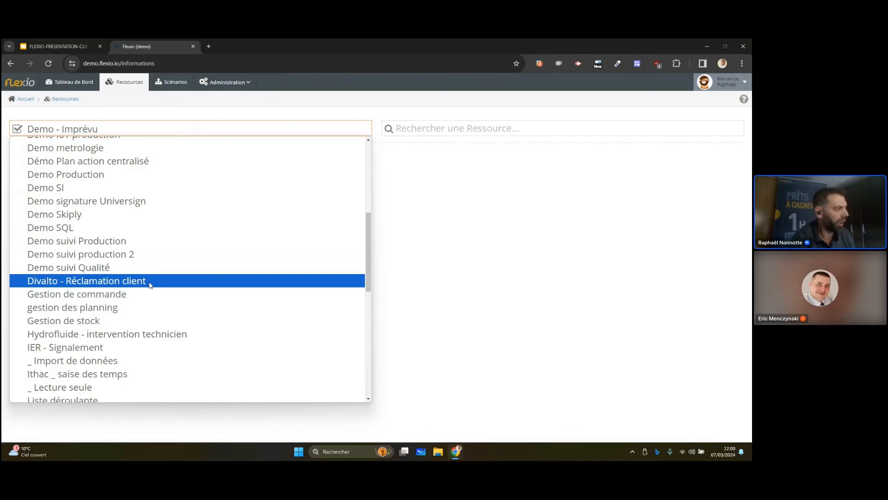
{"action": "scroll", "coordinate": [134, 292], "scroll_direction": "down", "scroll_amount": 1}
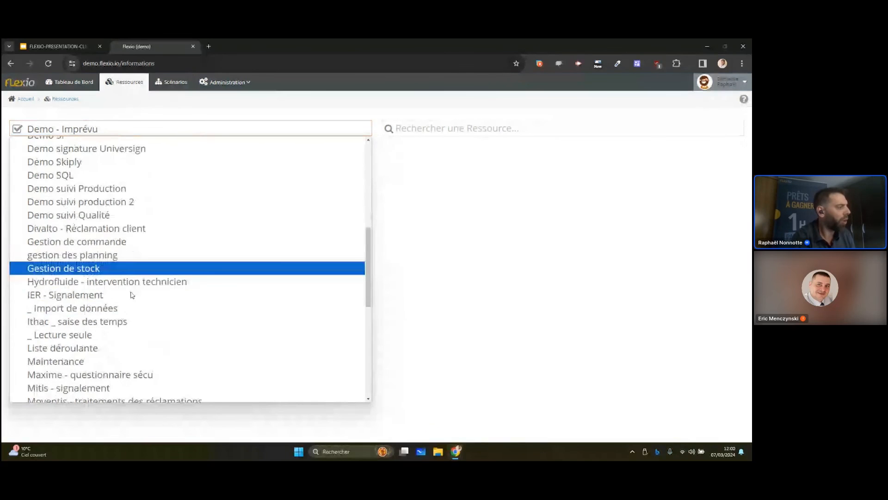
{"action": "scroll", "coordinate": [132, 296], "scroll_direction": "up", "scroll_amount": 5}
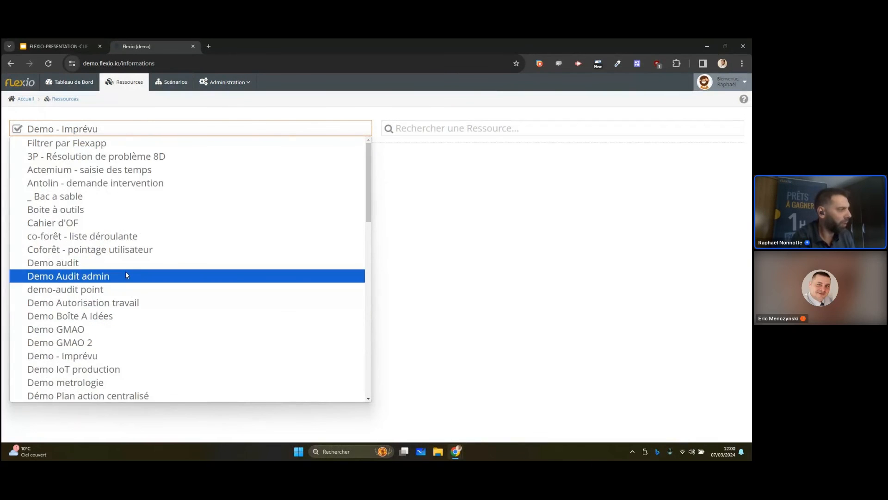
{"action": "left_click", "coordinate": [104, 260]}
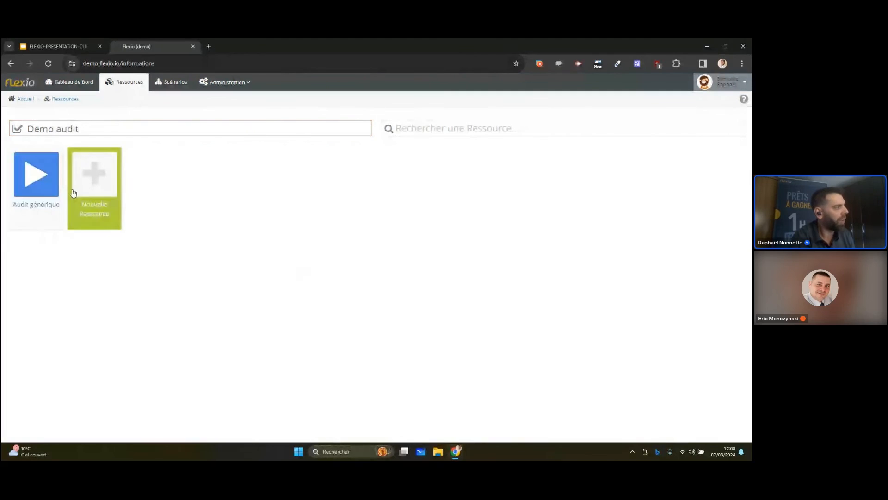
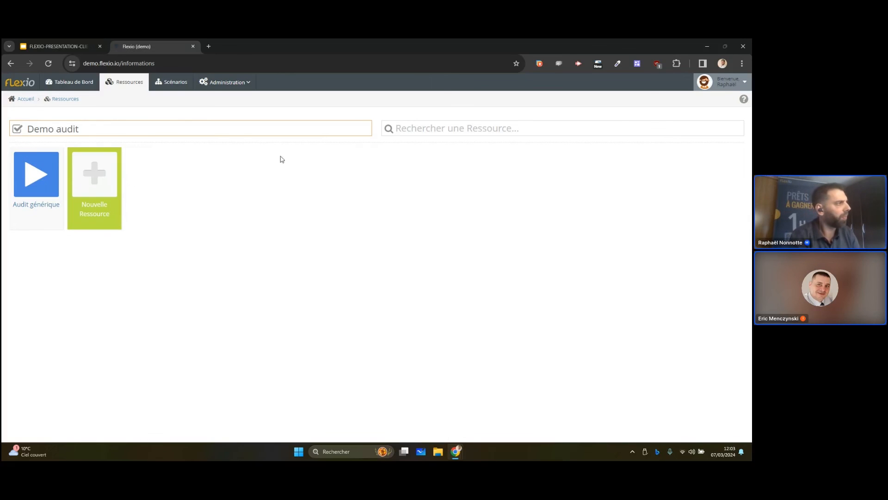
Look at the Vue anomalie dashboard, and return to the resources overview filtered by the Demo audit Flexapp
{"action": "left_click", "coordinate": [70, 82]}
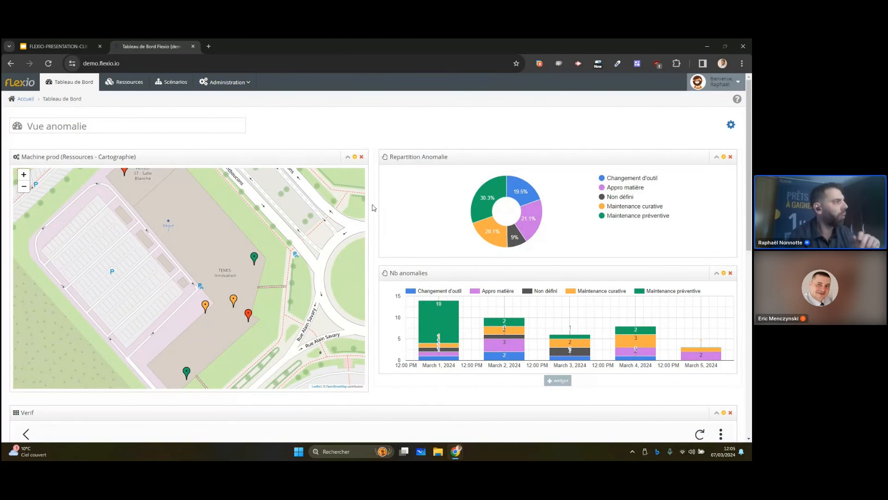
{"action": "left_click", "coordinate": [124, 84]}
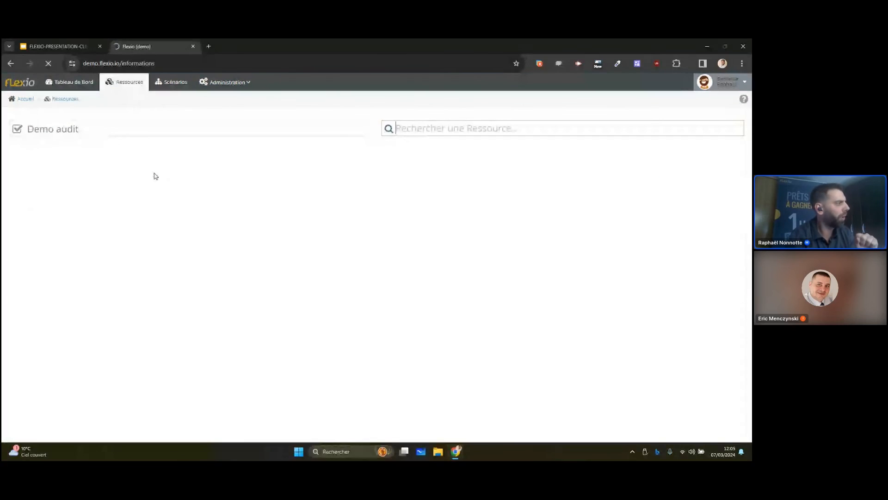
{"action": "left_click", "coordinate": [144, 130]}
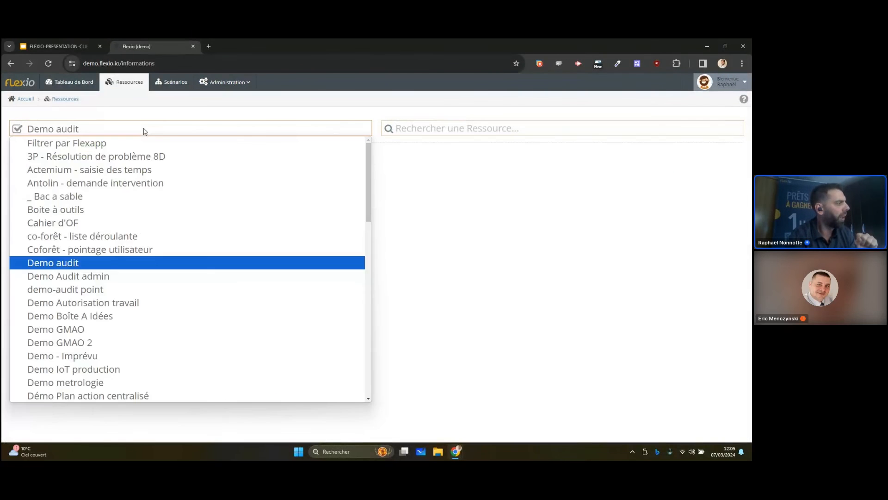
{"action": "left_click", "coordinate": [99, 264]}
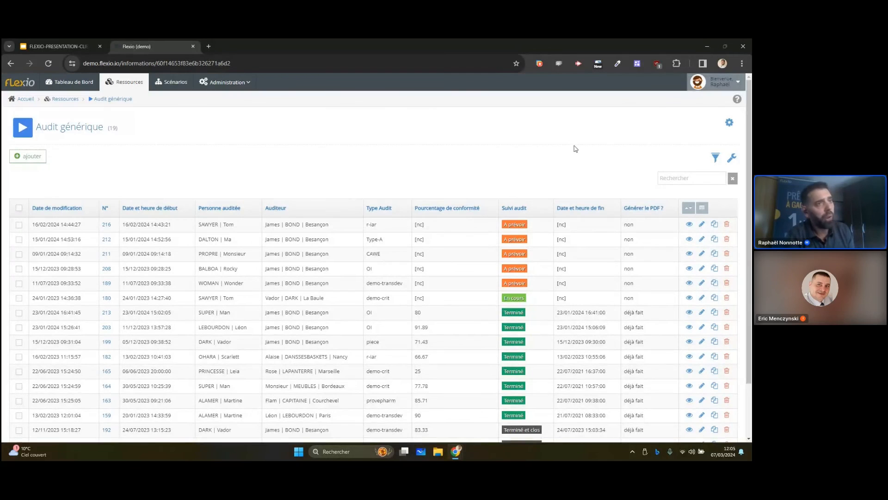
Examine the settings of the Date et heure de début field in the Audit générique form editor, and return to the record list
{"action": "left_click", "coordinate": [729, 122]}
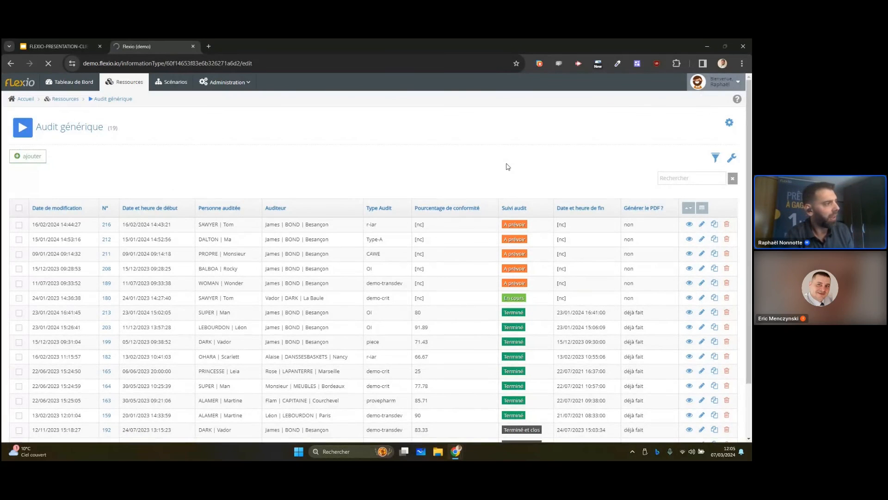
{"action": "left_click", "coordinate": [269, 208]}
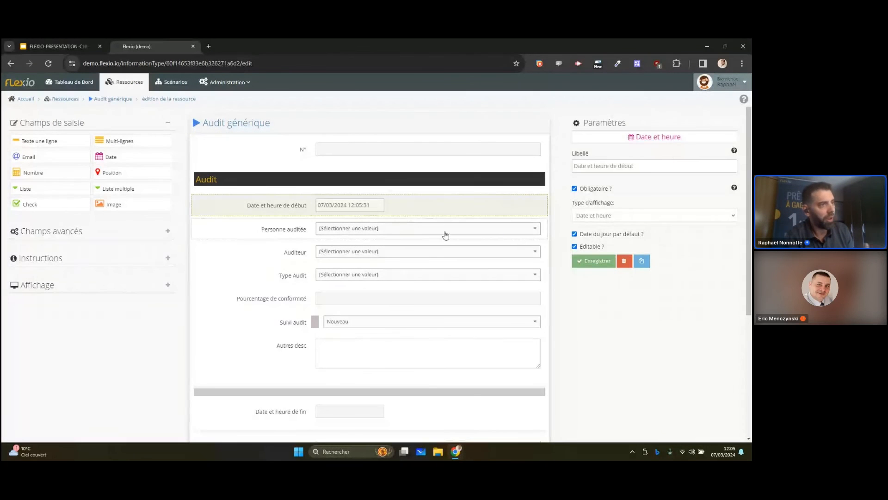
{"action": "left_click_drag", "start_coordinate": [650, 167], "coordinate": [573, 172]}
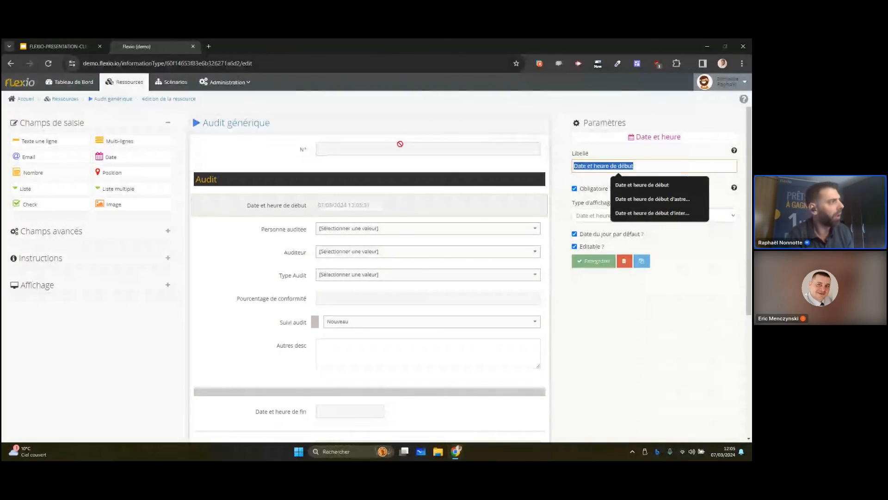
{"action": "left_click", "coordinate": [118, 100]}
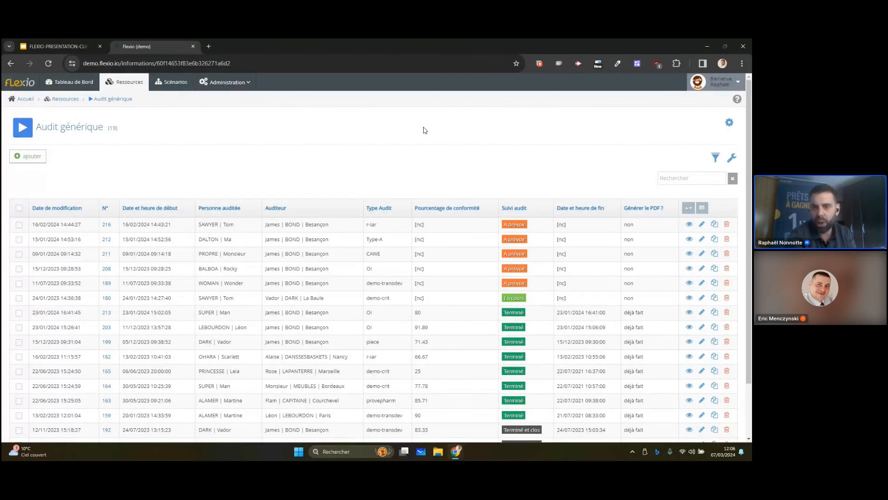
Export the Audit générique list as an Excel worksheet and save it in the Temp folder
{"action": "left_click", "coordinate": [705, 213]}
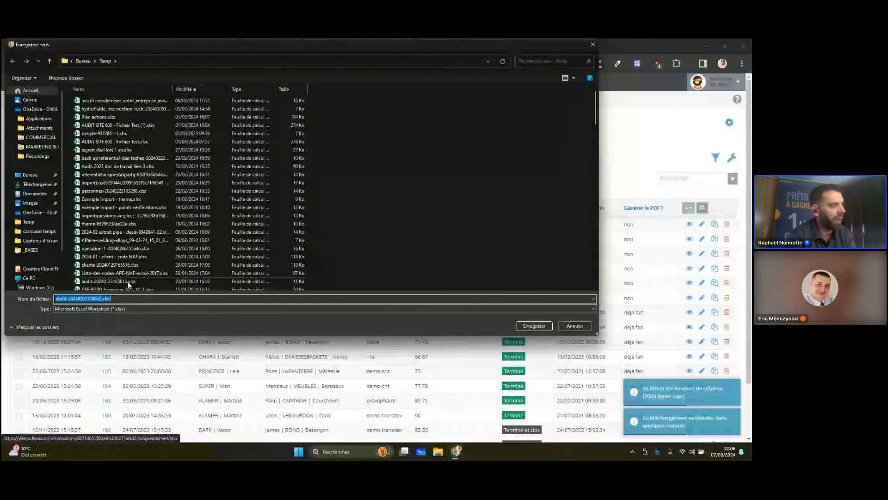
{"action": "key", "text": "Return"}
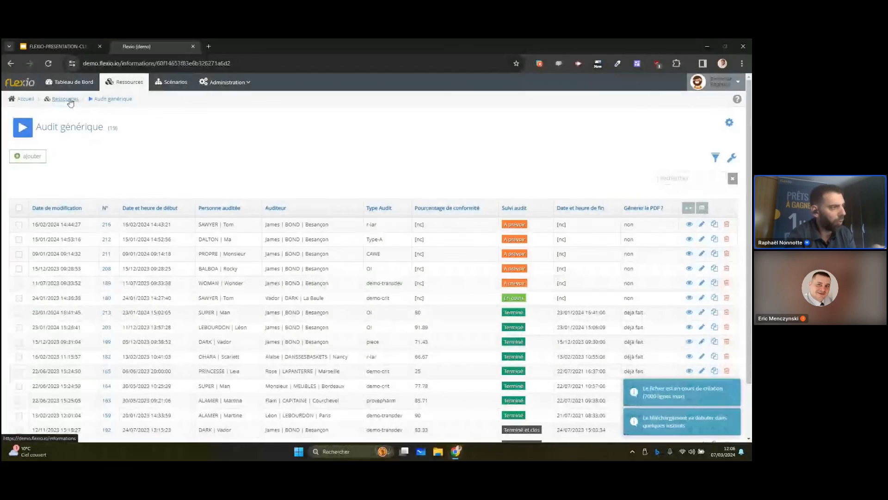
Go back to the resources overview and look through the available Flexapps in the filter without changing the selection
{"action": "left_click", "coordinate": [71, 102]}
{"action": "left_click", "coordinate": [160, 134]}
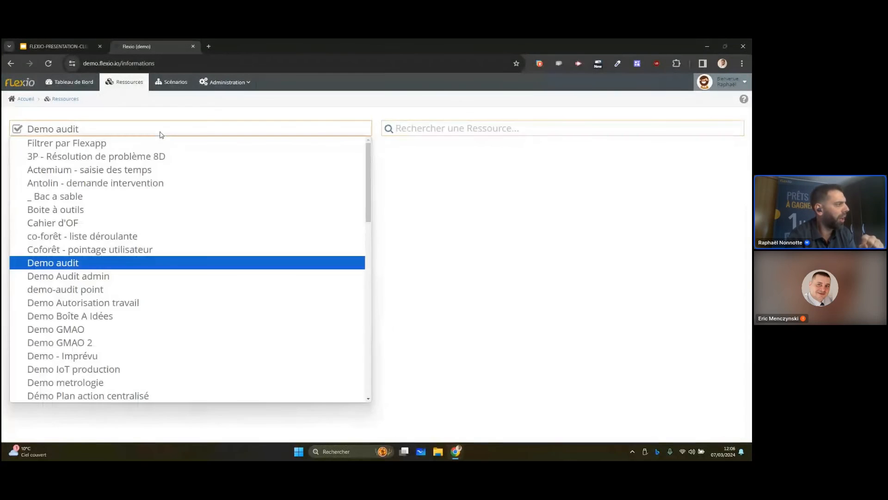
{"action": "scroll", "coordinate": [151, 289], "scroll_direction": "down", "scroll_amount": 3}
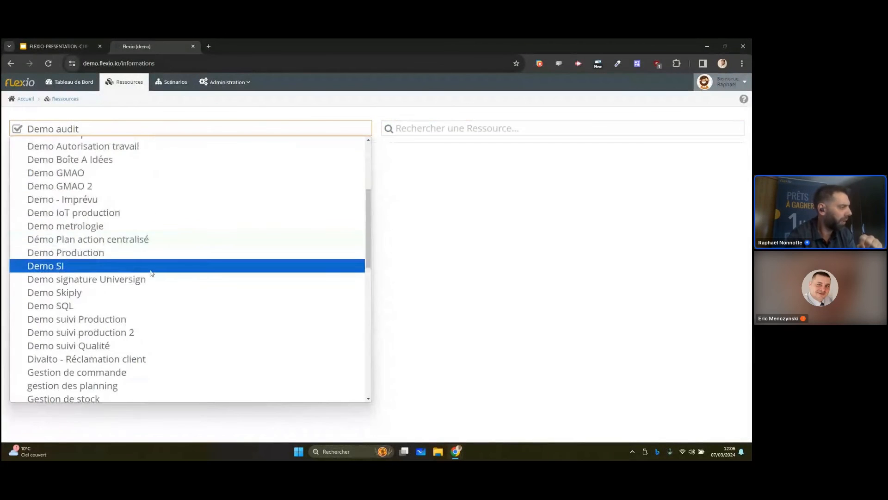
{"action": "scroll", "coordinate": [151, 273], "scroll_direction": "down", "scroll_amount": 2}
{"action": "scroll", "coordinate": [152, 273], "scroll_direction": "down", "scroll_amount": 4}
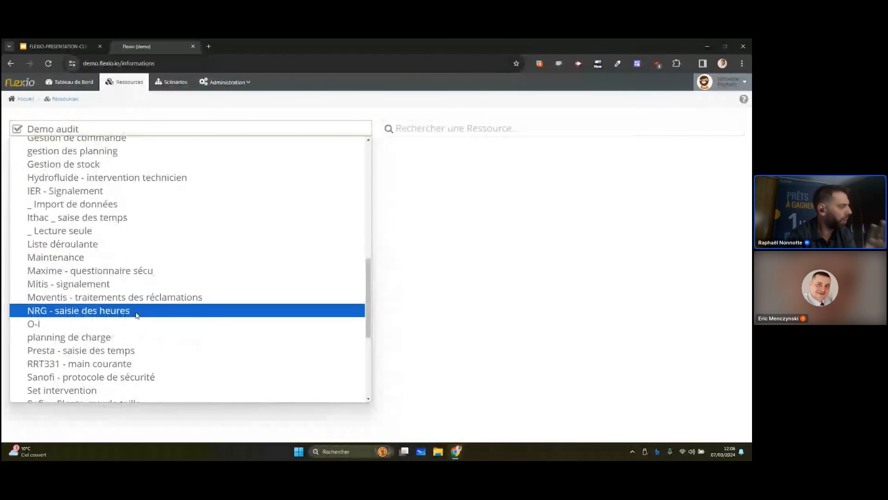
{"action": "scroll", "coordinate": [168, 300], "scroll_direction": "down", "scroll_amount": 2}
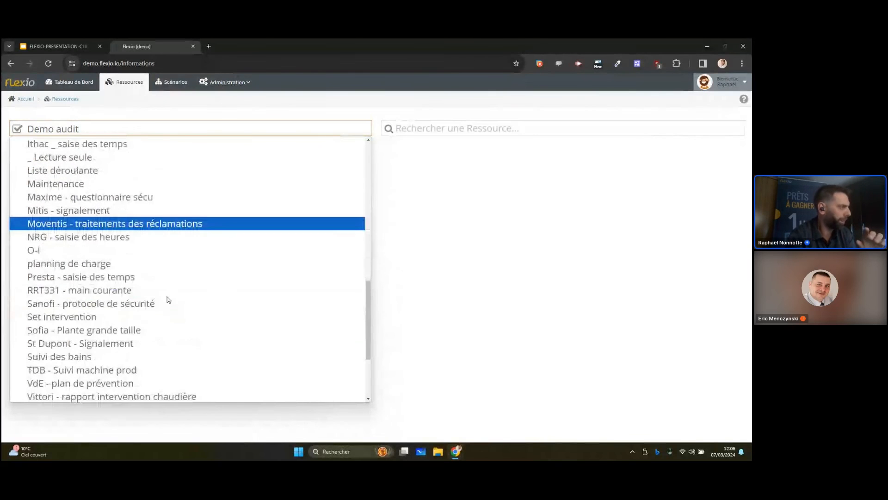
{"action": "scroll", "coordinate": [168, 296], "scroll_direction": "up", "scroll_amount": 4}
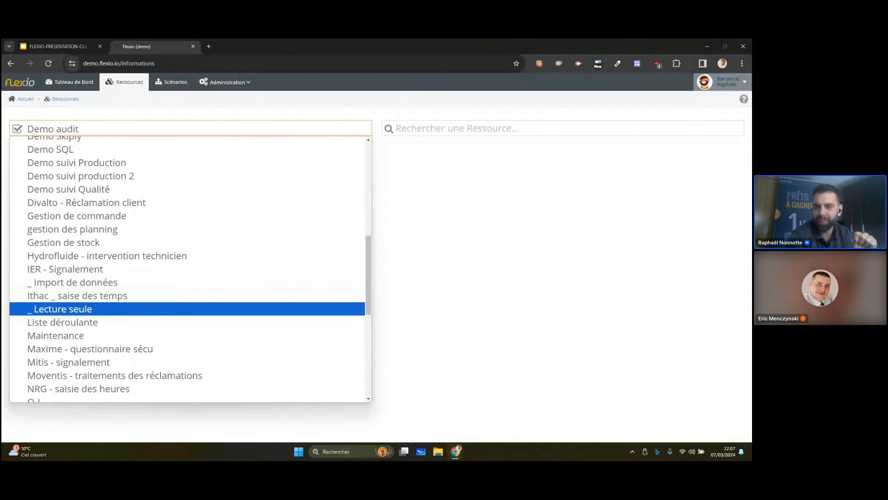
{"action": "key", "text": "Escape"}
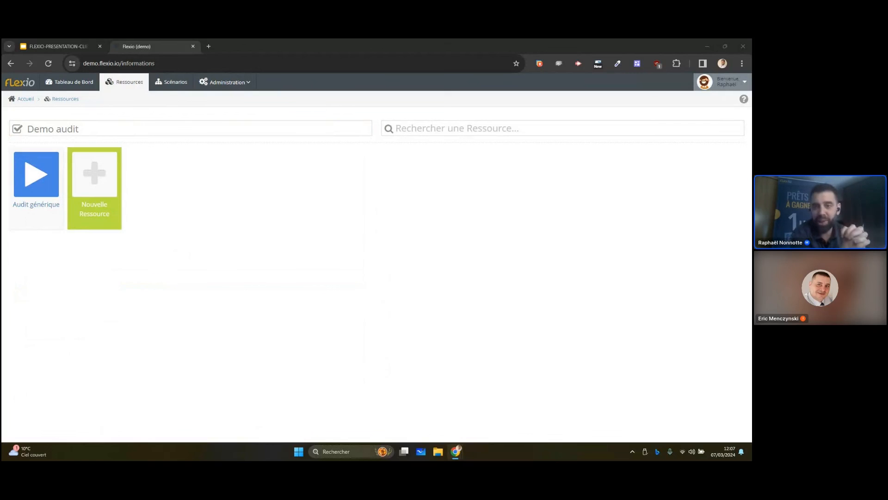
Clear the Demo audit filter to show all resources, and filter them by the Demo - Imprévu Flexapp
{"action": "left_click", "coordinate": [153, 132]}
{"action": "left_click", "coordinate": [158, 145]}
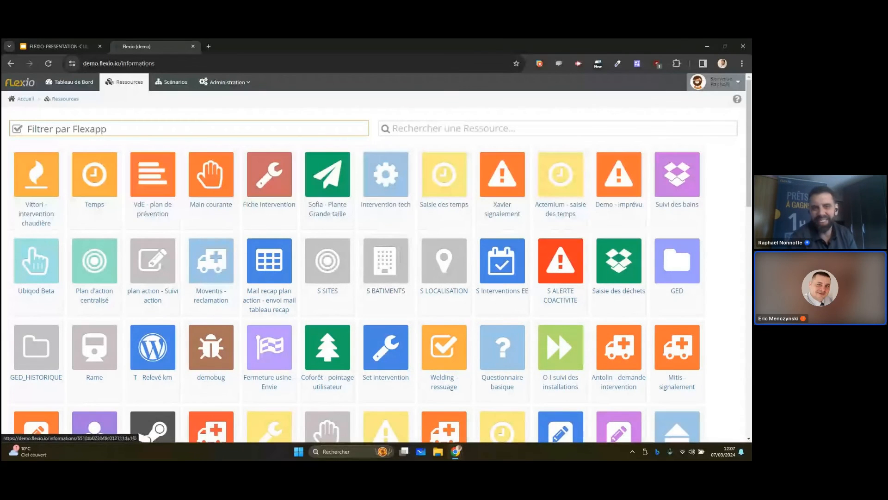
{"action": "left_click", "coordinate": [254, 131]}
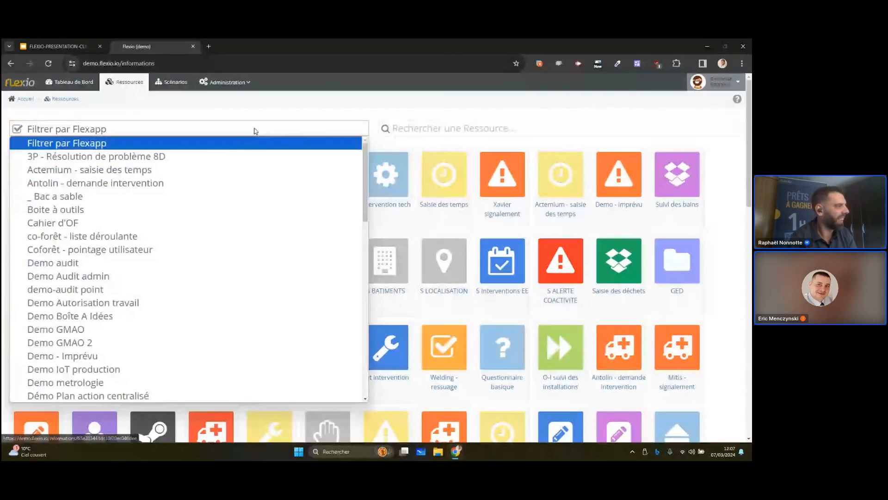
{"action": "scroll", "coordinate": [155, 262], "scroll_direction": "down", "scroll_amount": 1}
{"action": "scroll", "coordinate": [154, 263], "scroll_direction": "down", "scroll_amount": 2}
{"action": "left_click", "coordinate": [154, 262]}
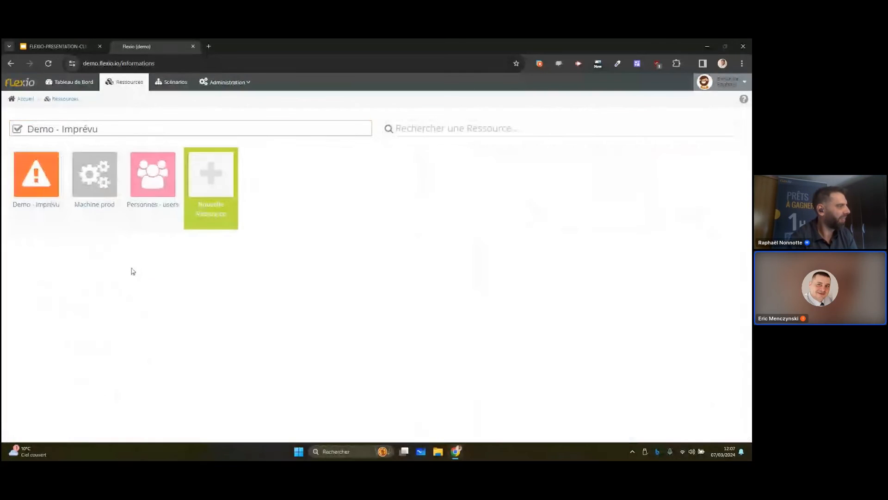
Open the Demo - imprévu resource, examine the Bravo c'était super record with its photo and signature, and return to the list
{"action": "left_click", "coordinate": [46, 192]}
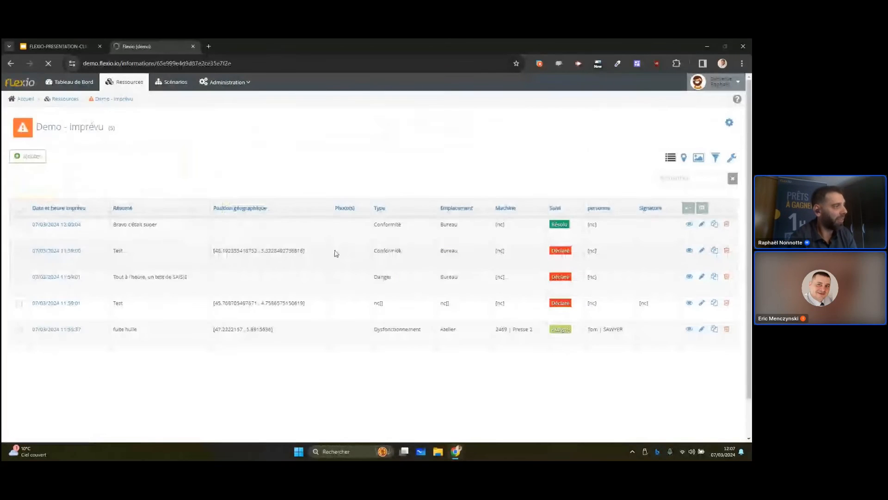
{"action": "left_click", "coordinate": [59, 227]}
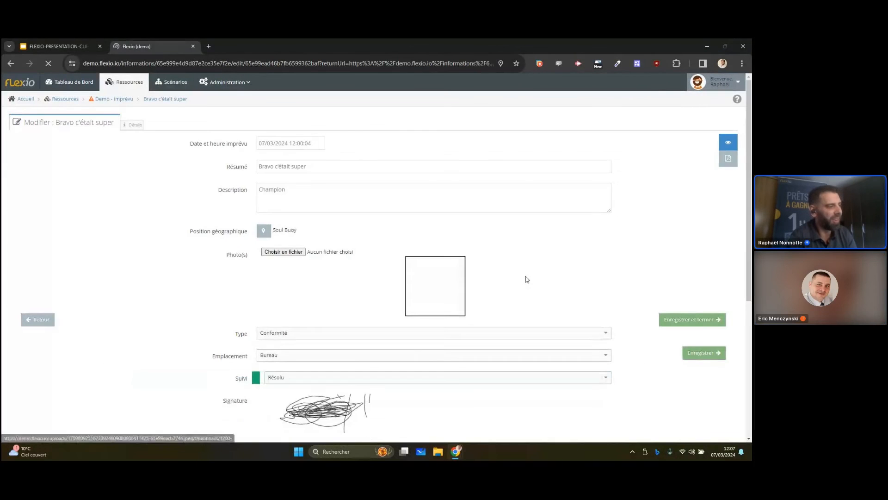
{"action": "scroll", "coordinate": [526, 279], "scroll_direction": "down", "scroll_amount": 2}
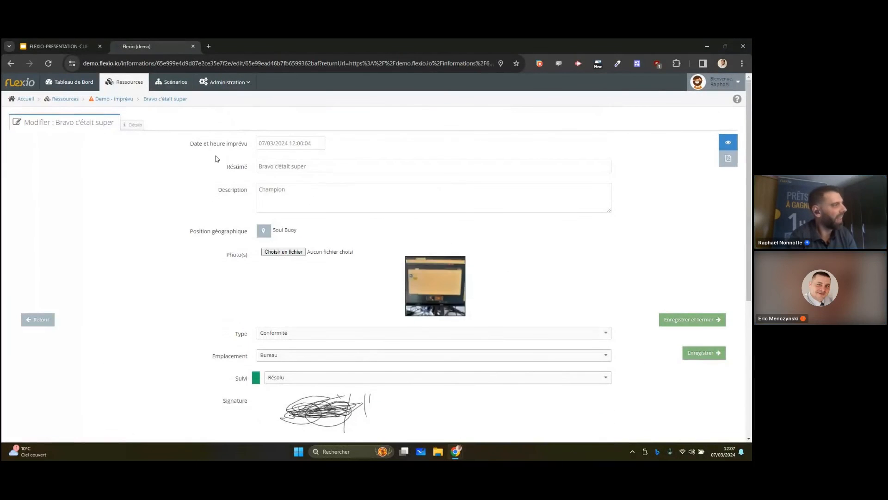
{"action": "left_click", "coordinate": [133, 100]}
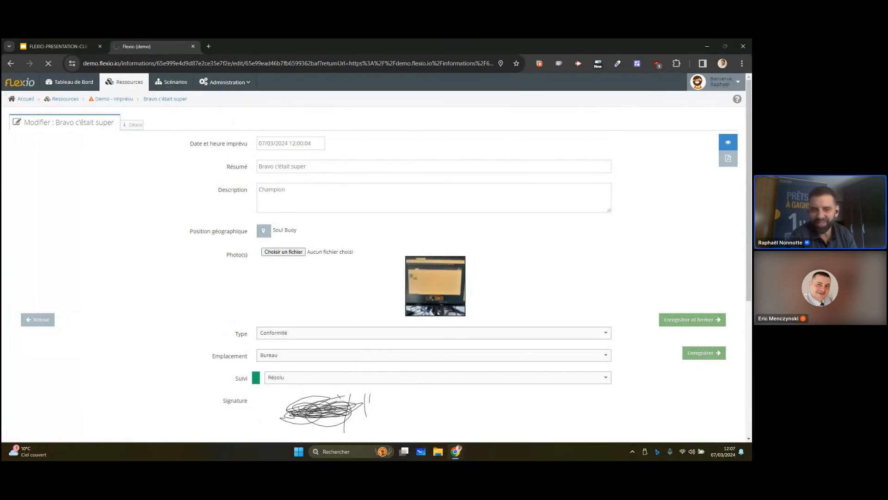